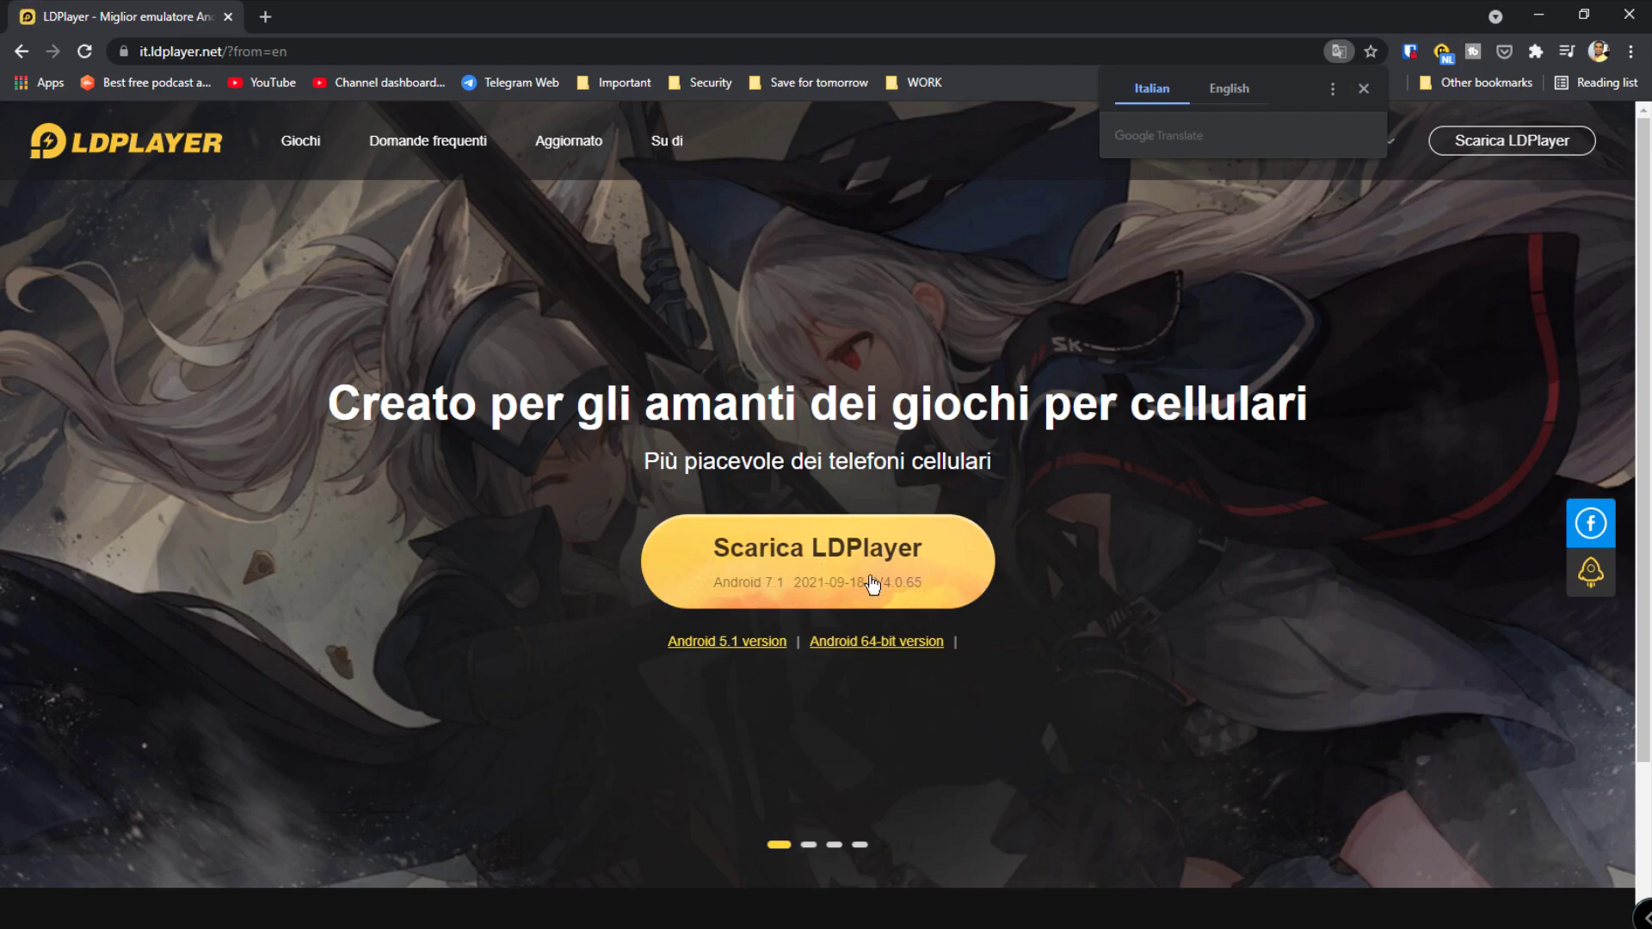
- Download the Android 7.1 version of the LDPlayer installer and show the downloaded file in its folder
click(826, 577)
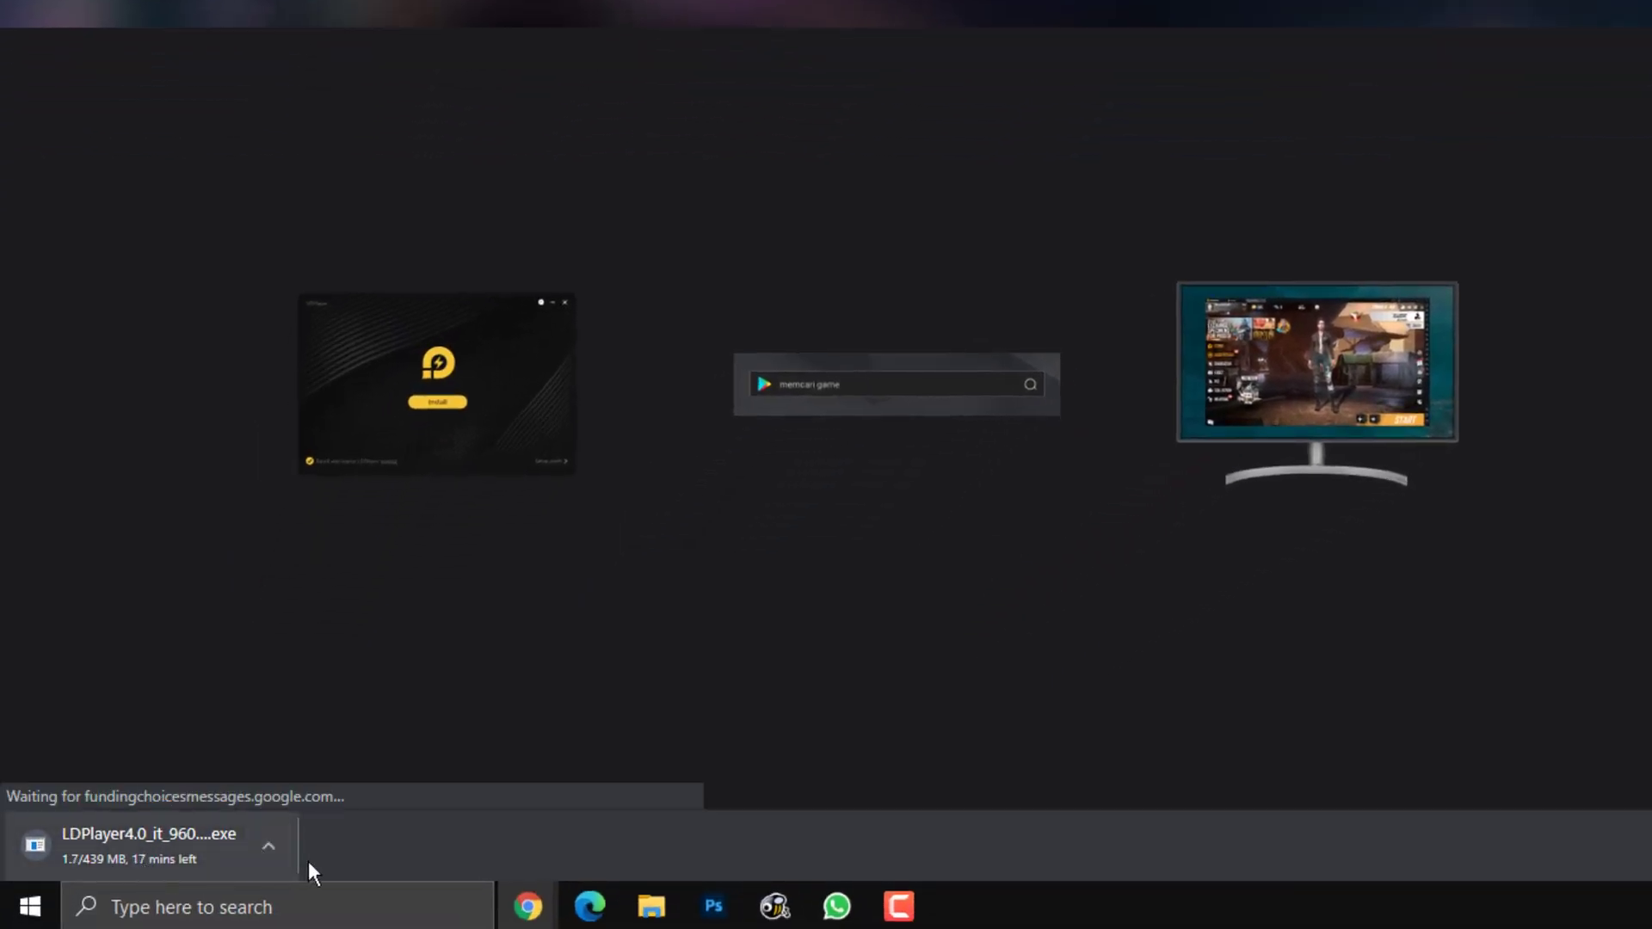
click(269, 845)
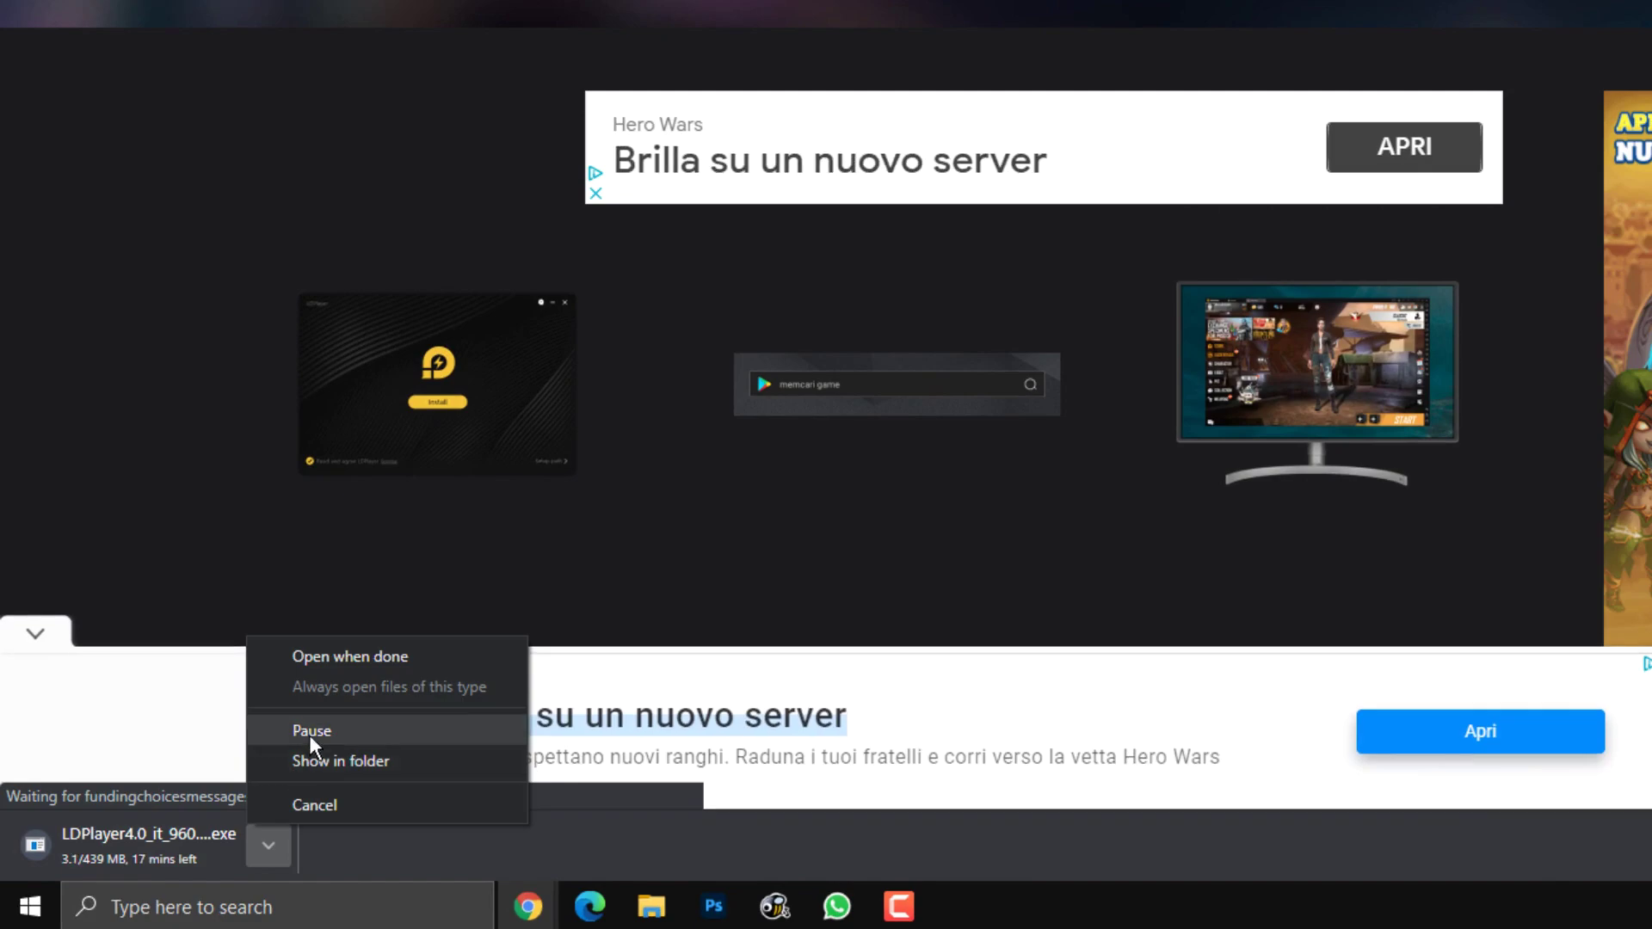
click(314, 760)
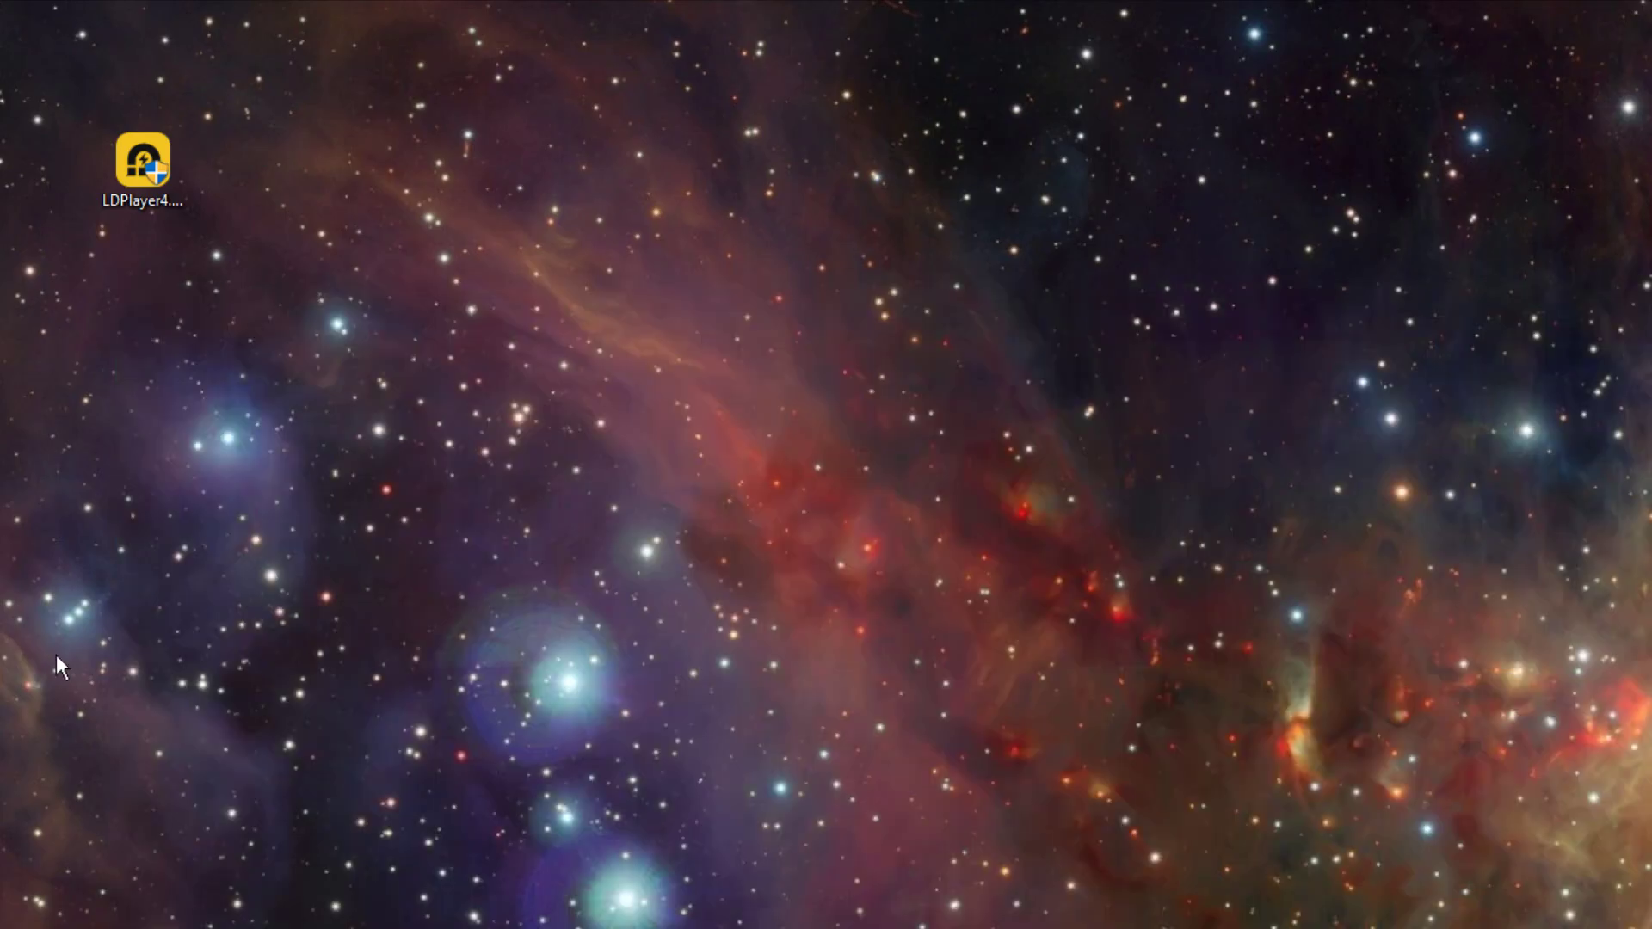
- Launch the LDPlayer4.0 installer from the desktop and set its language to English
click(140, 163)
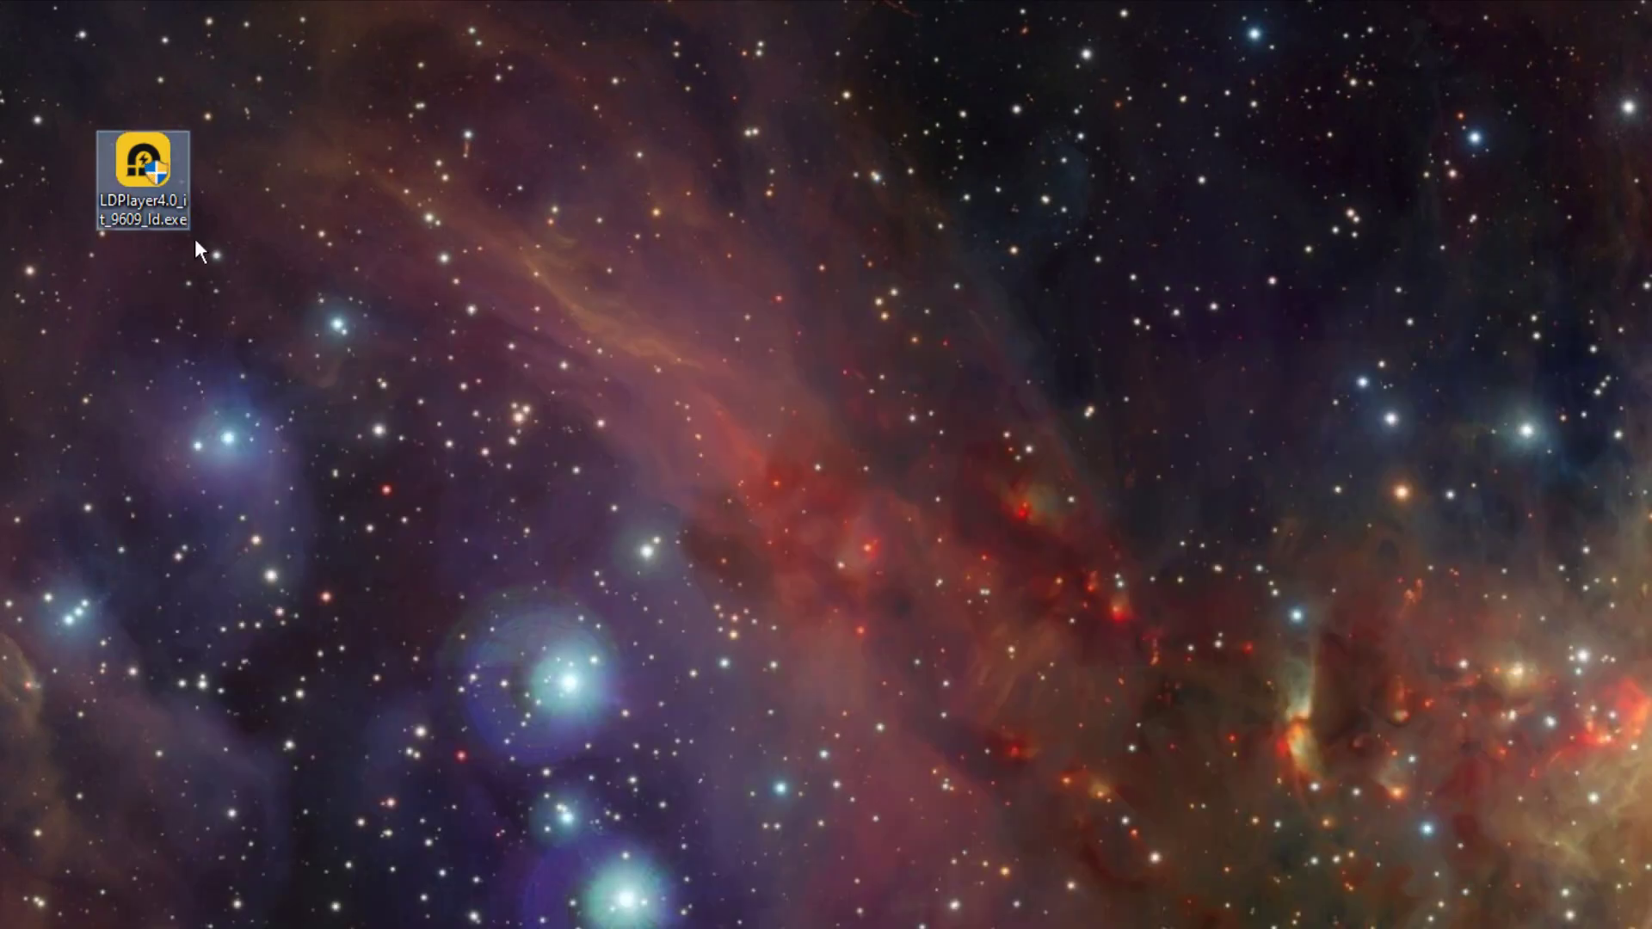
double_click(152, 184)
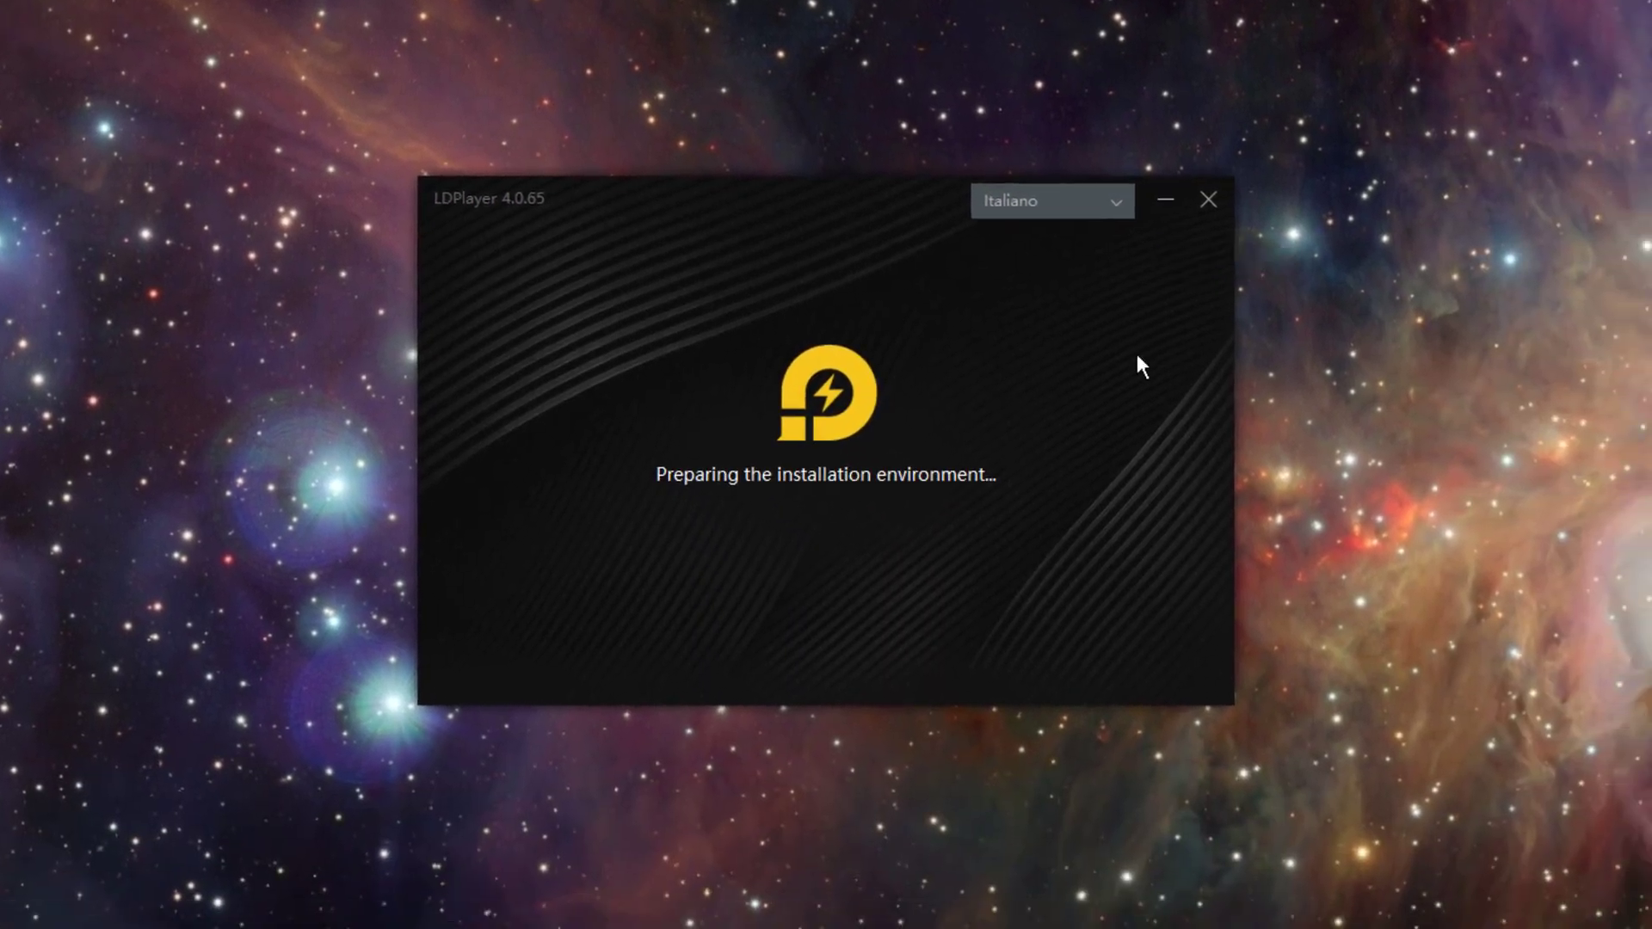
click(1053, 204)
click(1055, 270)
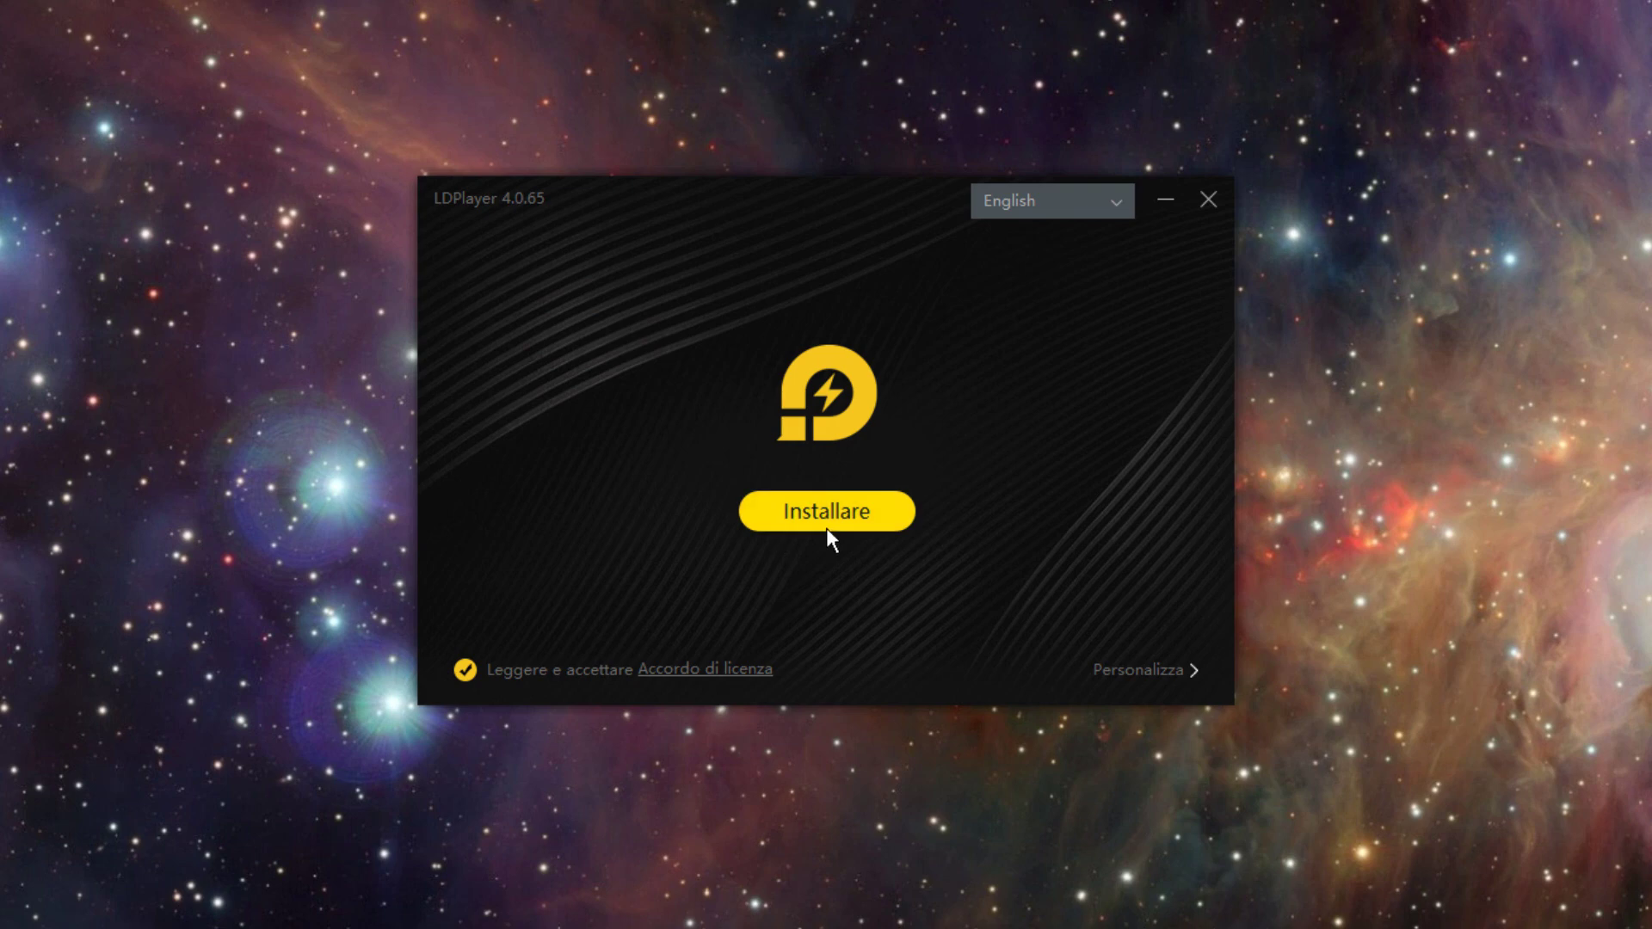
- Review the custom installation path and the license agreement, and return to the installer's start page without changing the folder
click(1147, 677)
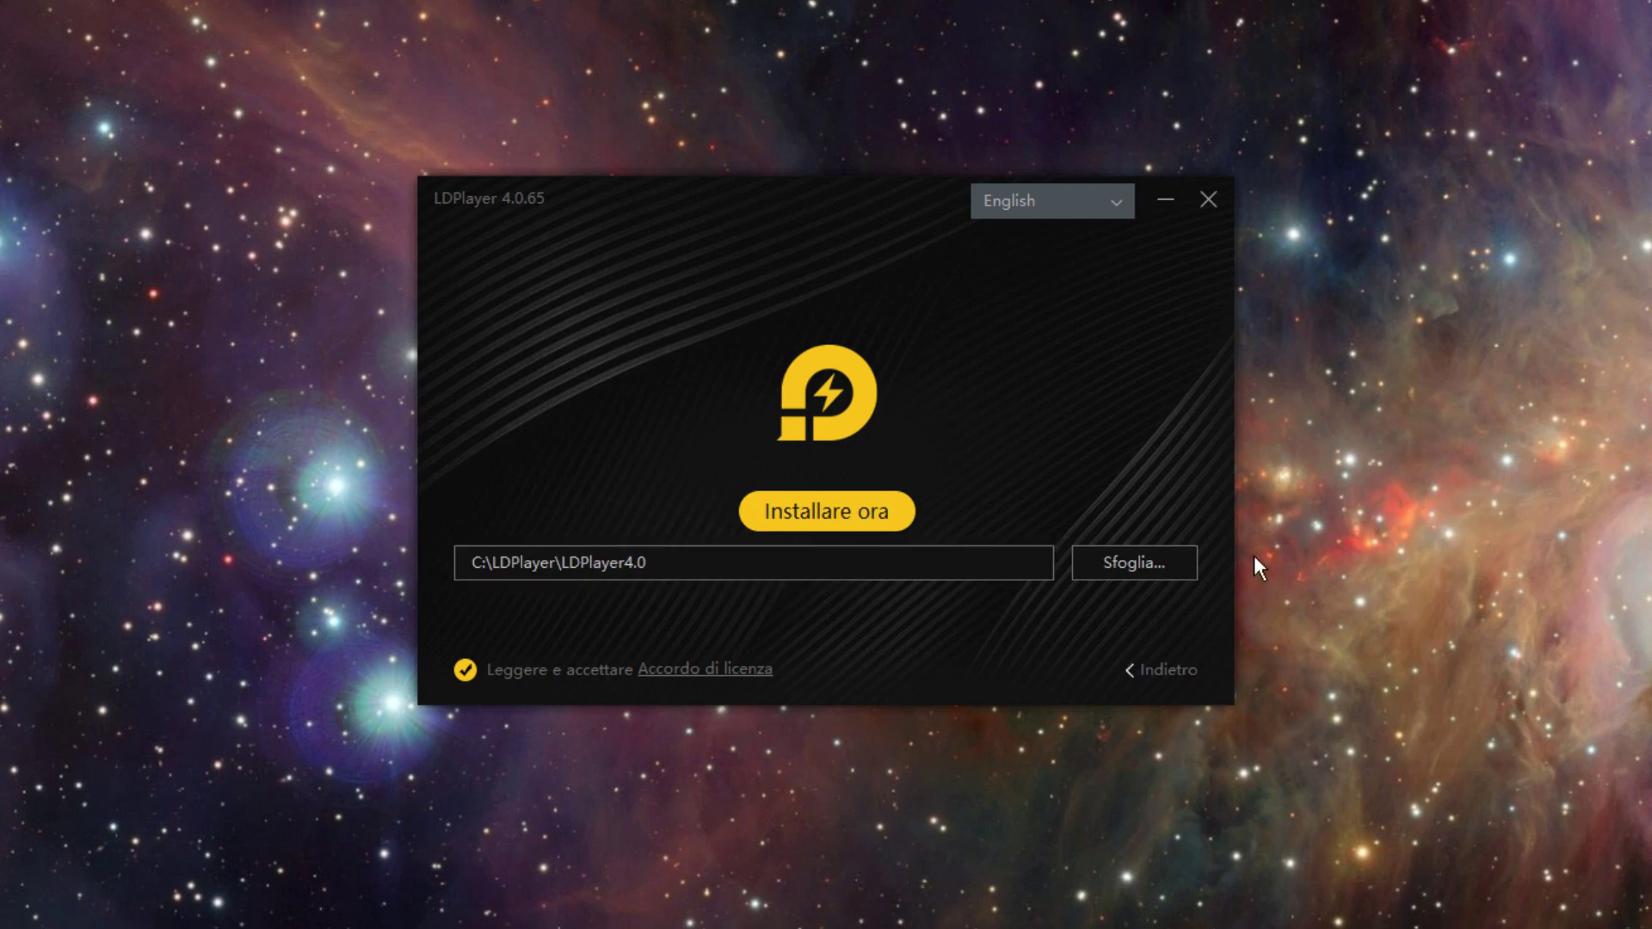
click(1125, 557)
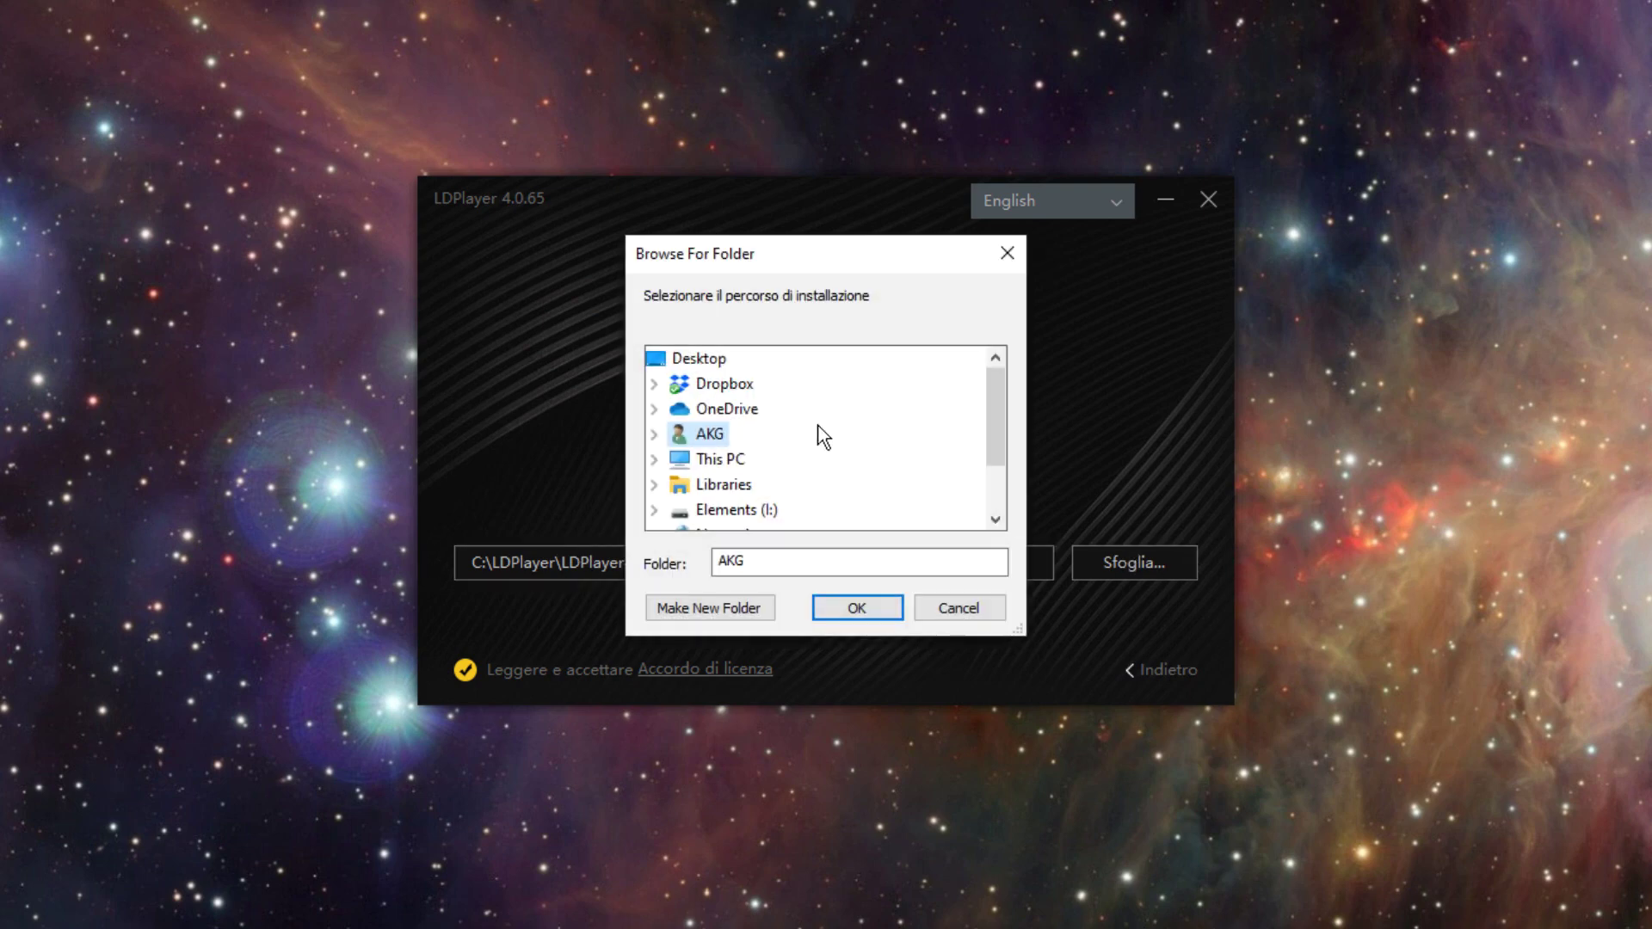
click(964, 607)
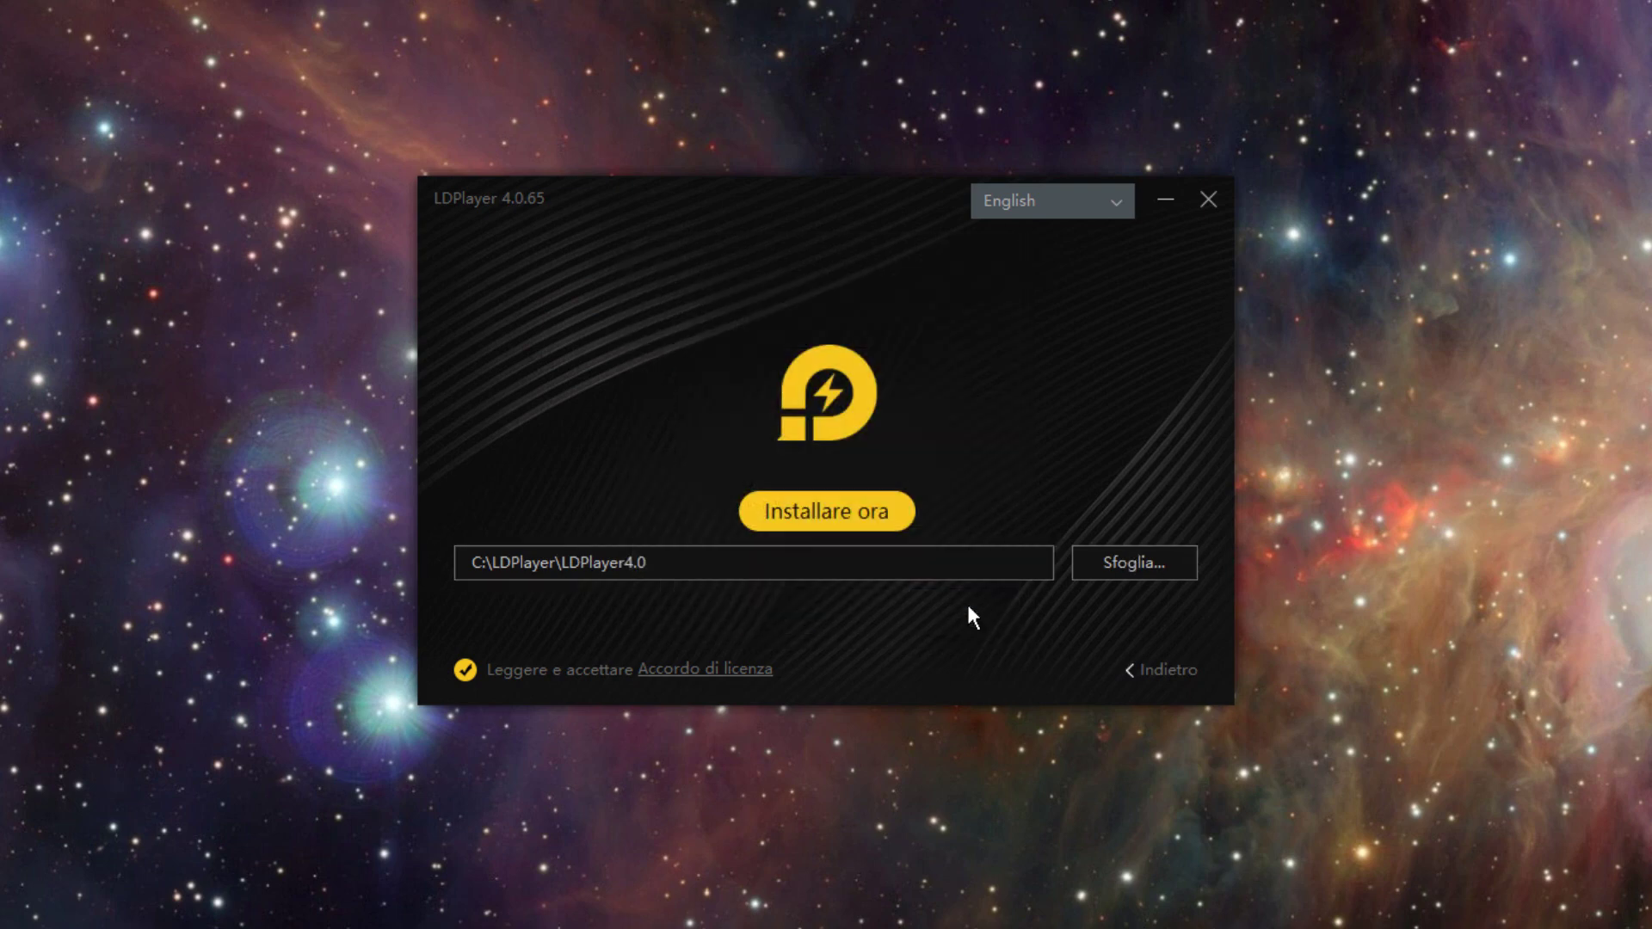
click(712, 672)
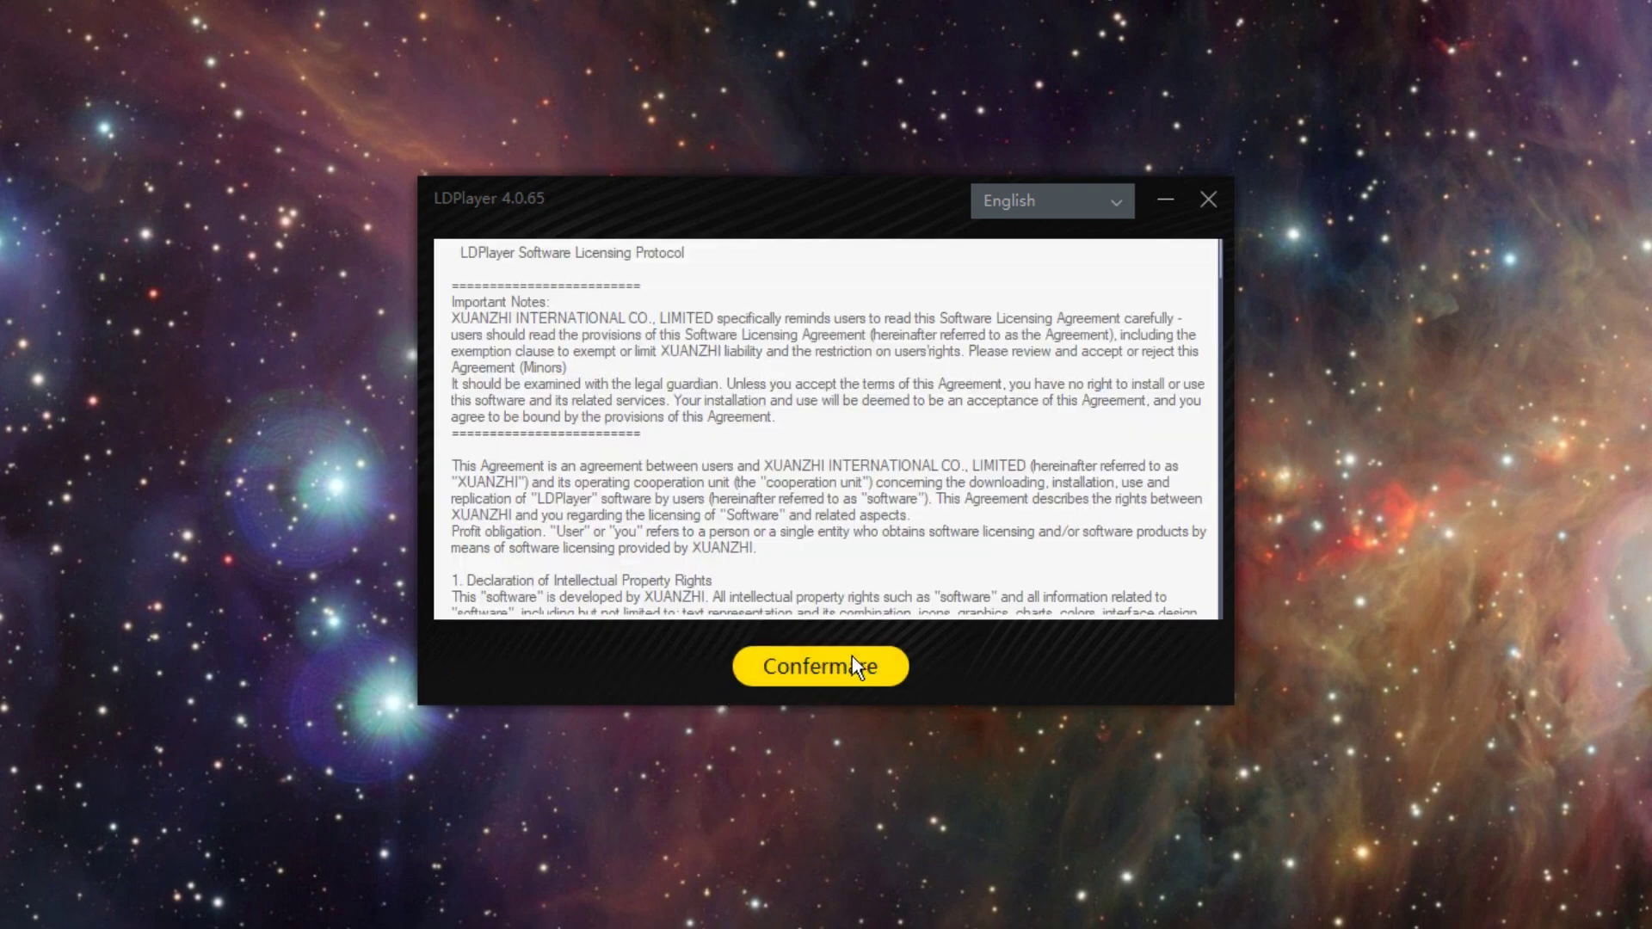
click(854, 665)
click(1163, 670)
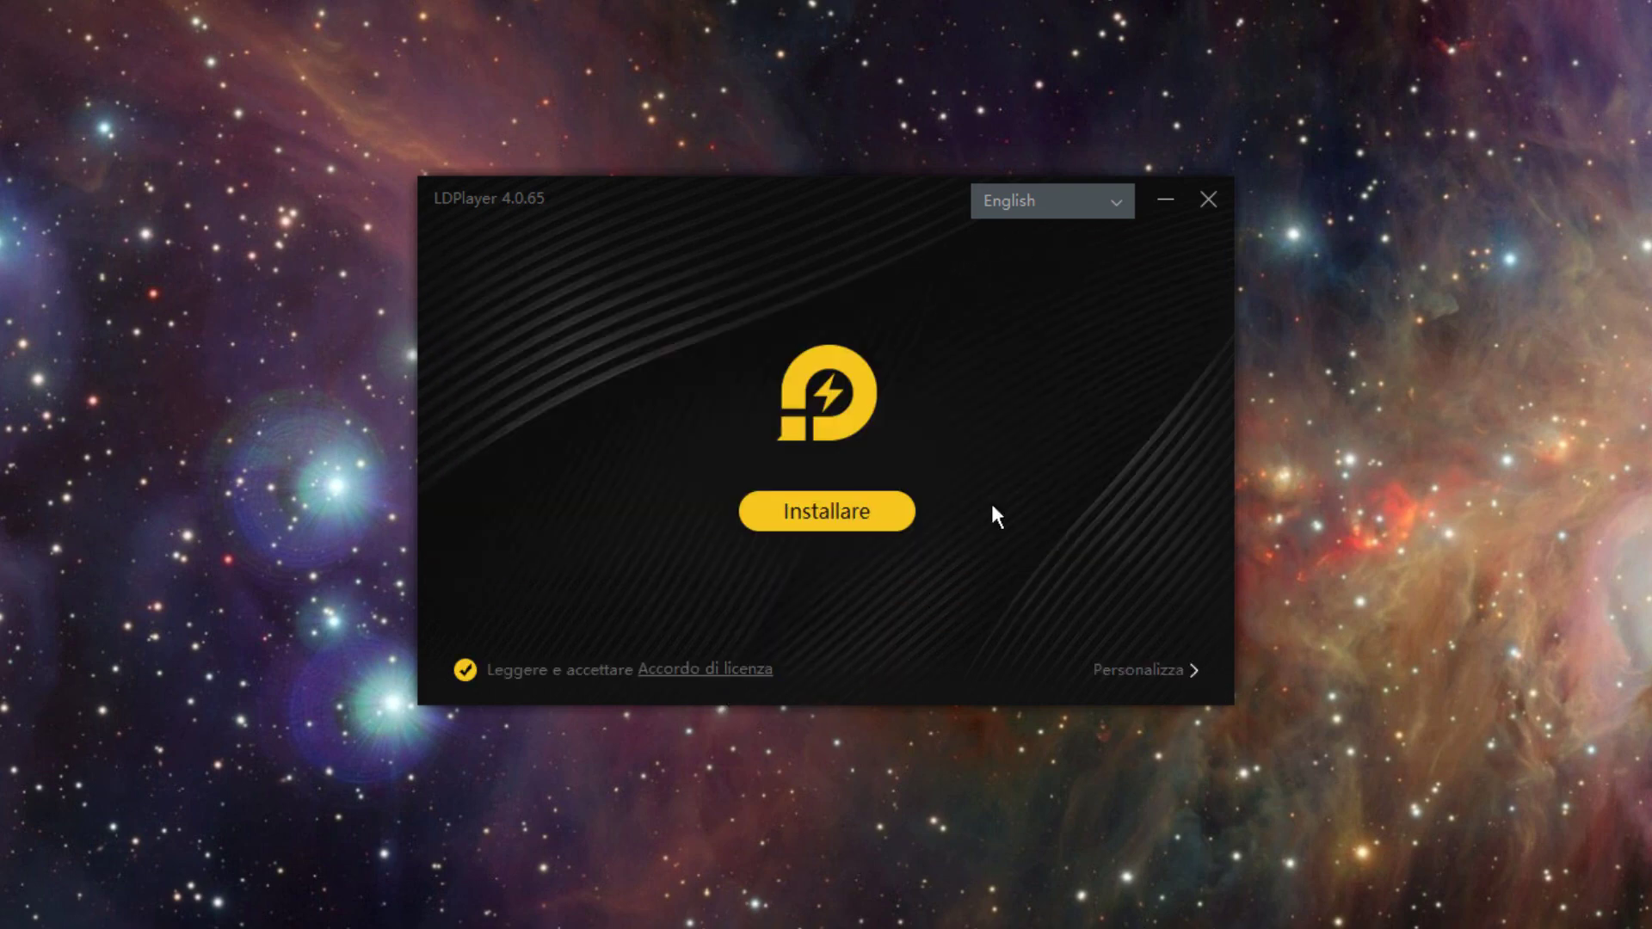
- Install LDPlayer, dismiss the restart prompt and close the installer
click(866, 508)
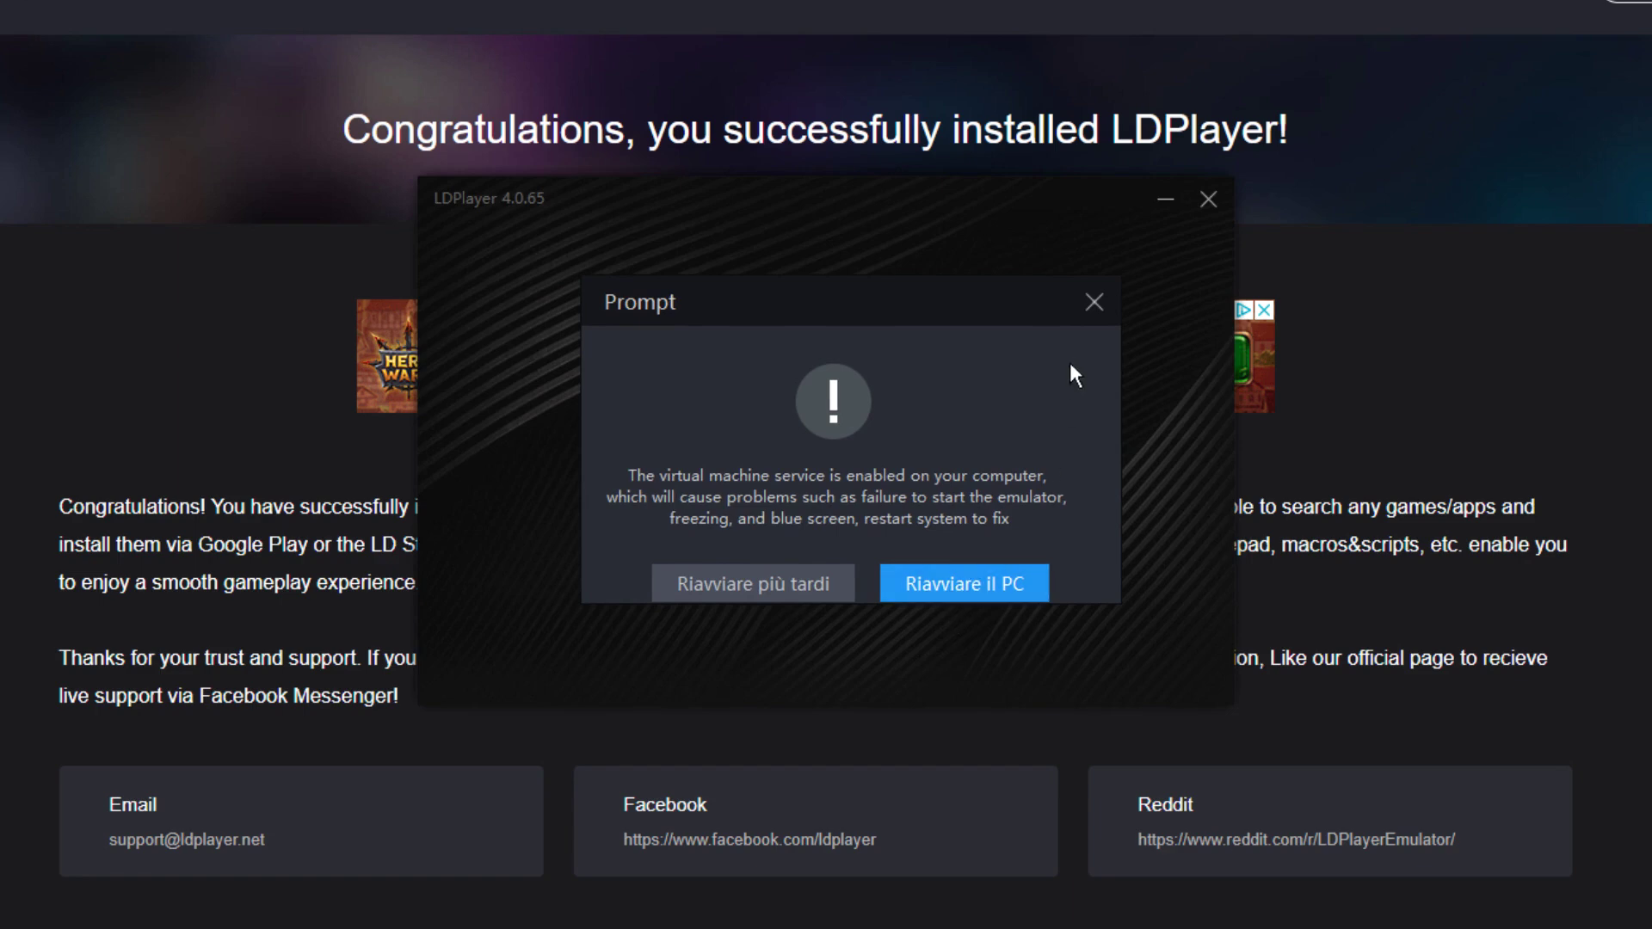
click(1091, 302)
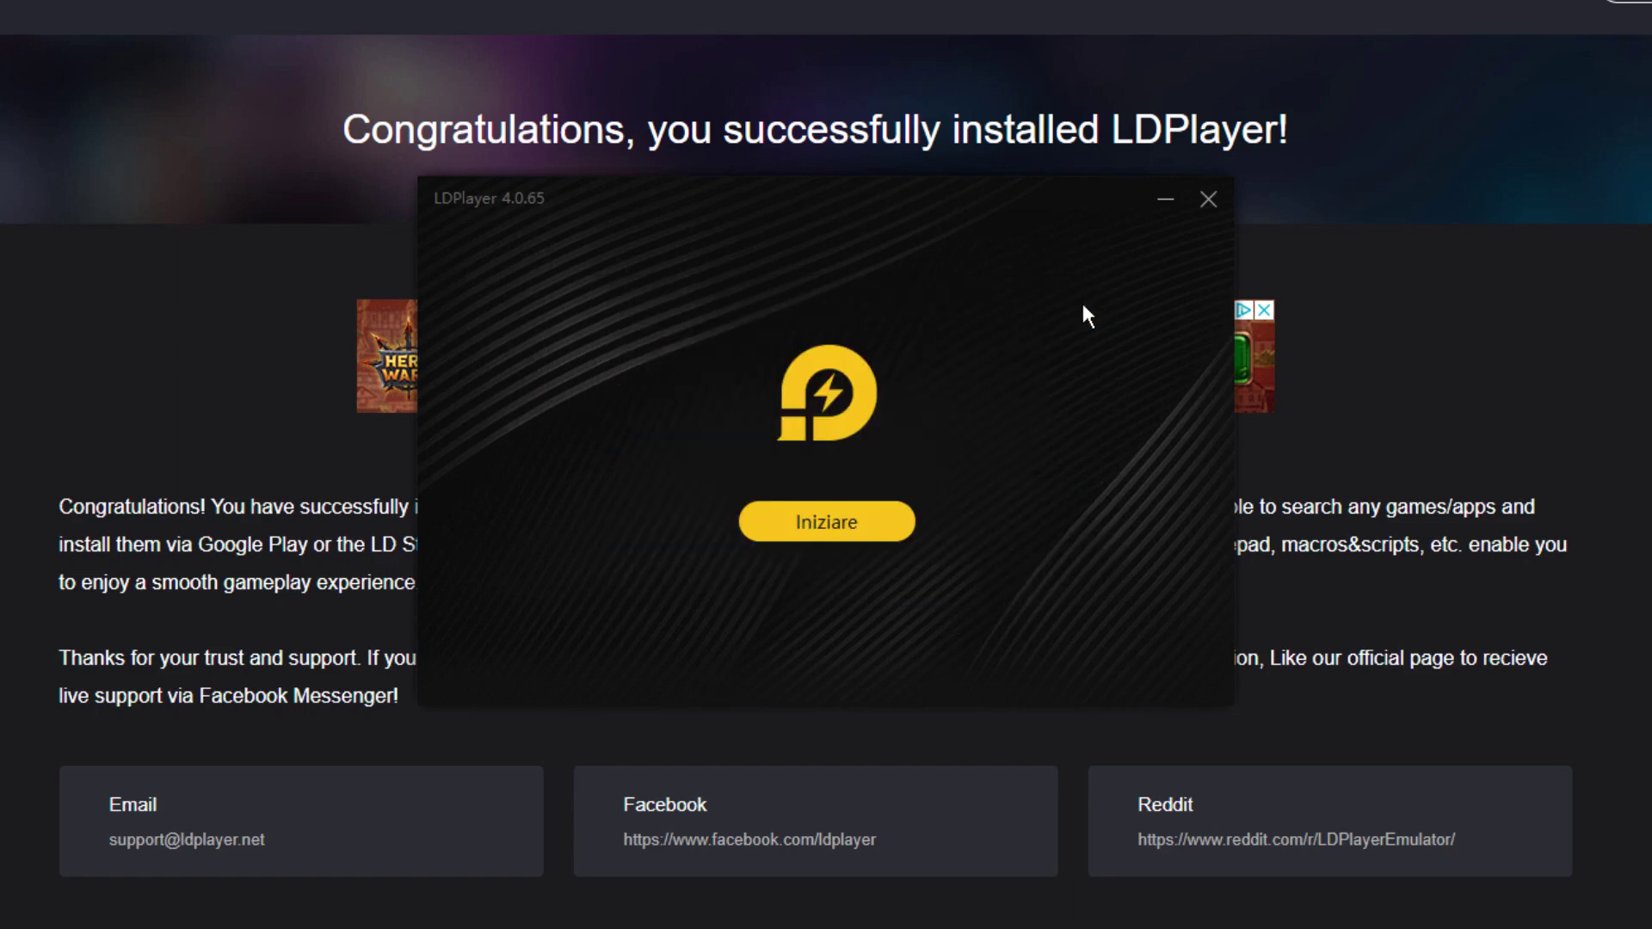
click(1208, 199)
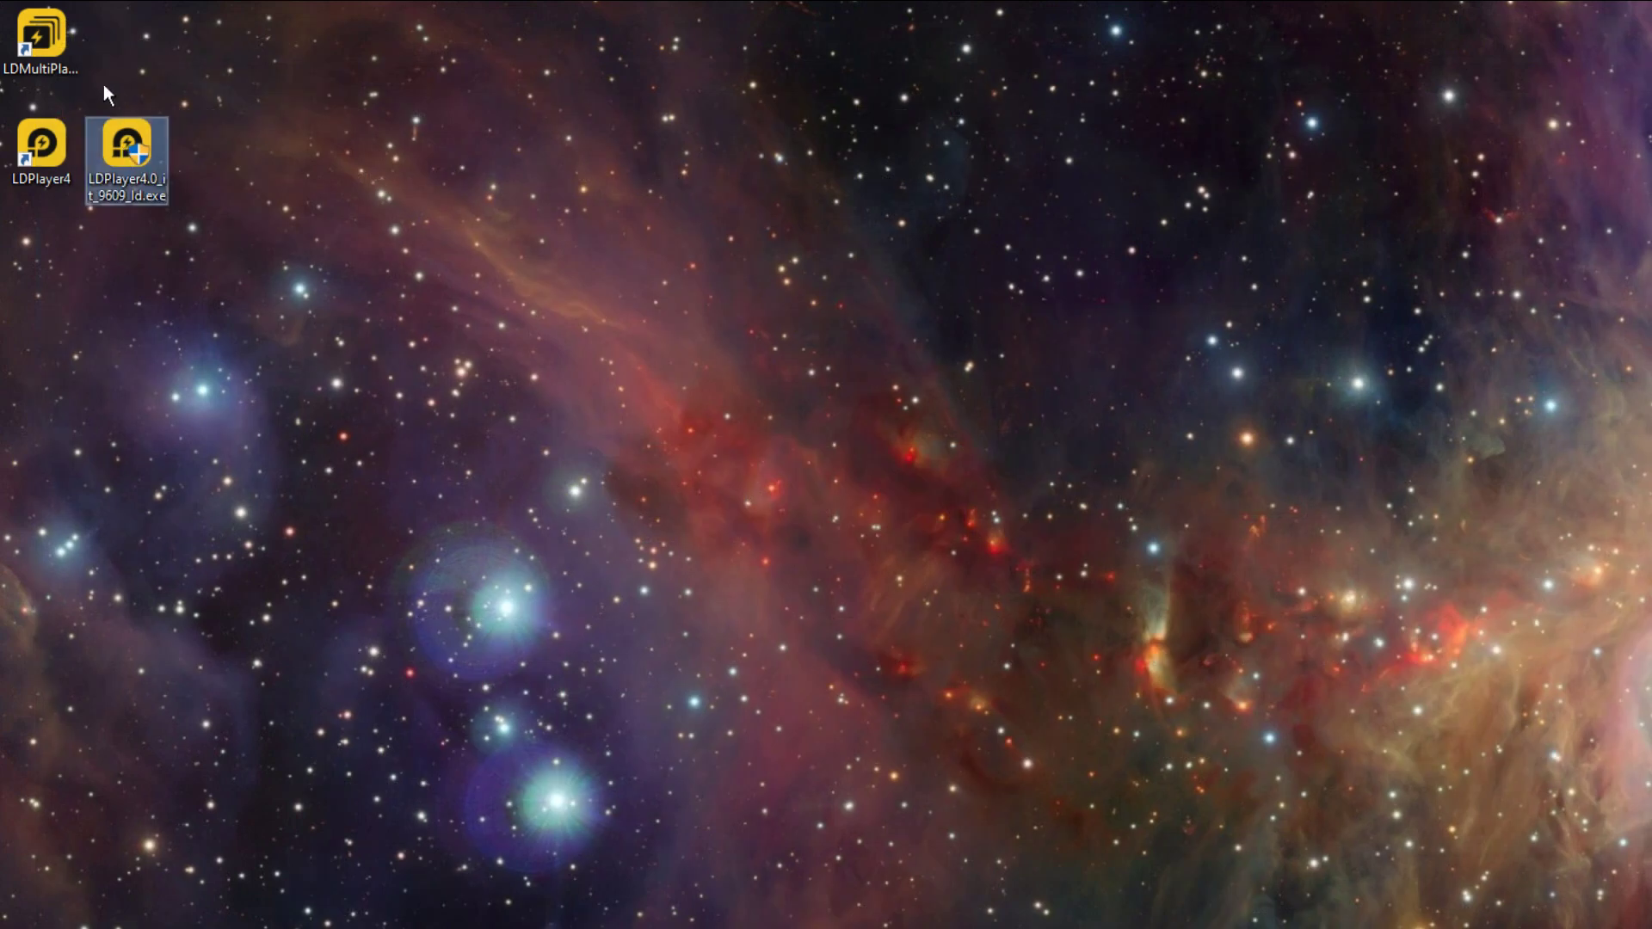
- Clear the installer file off the desktop and launch LDPlayer4
drag(122, 152, 51, 927)
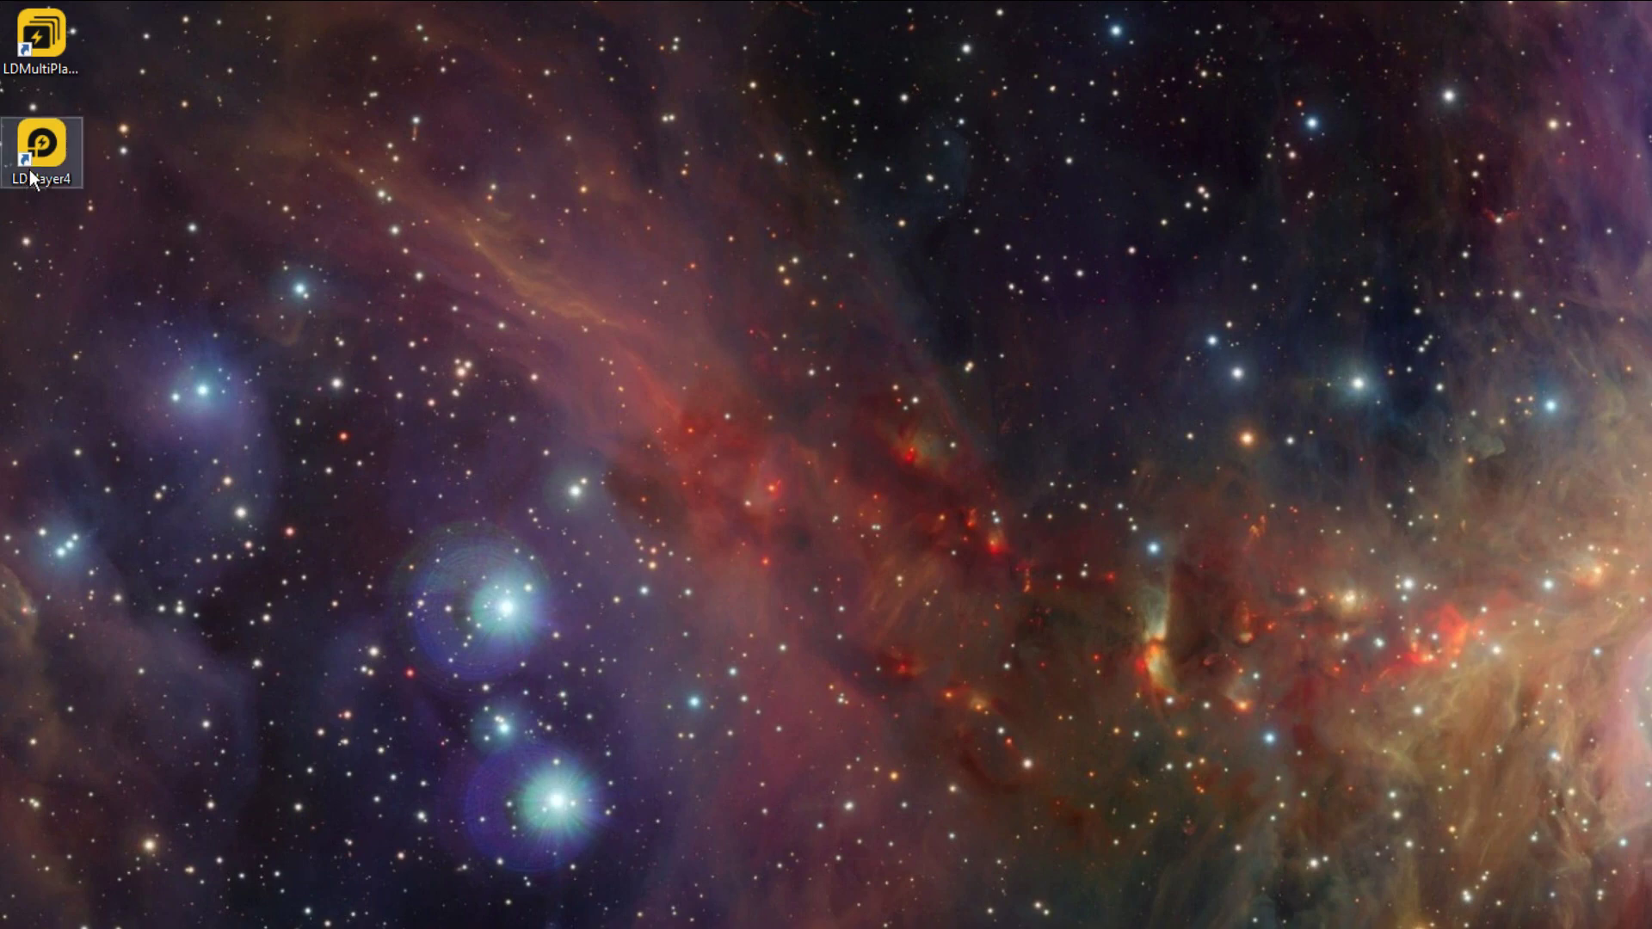
click(18, 80)
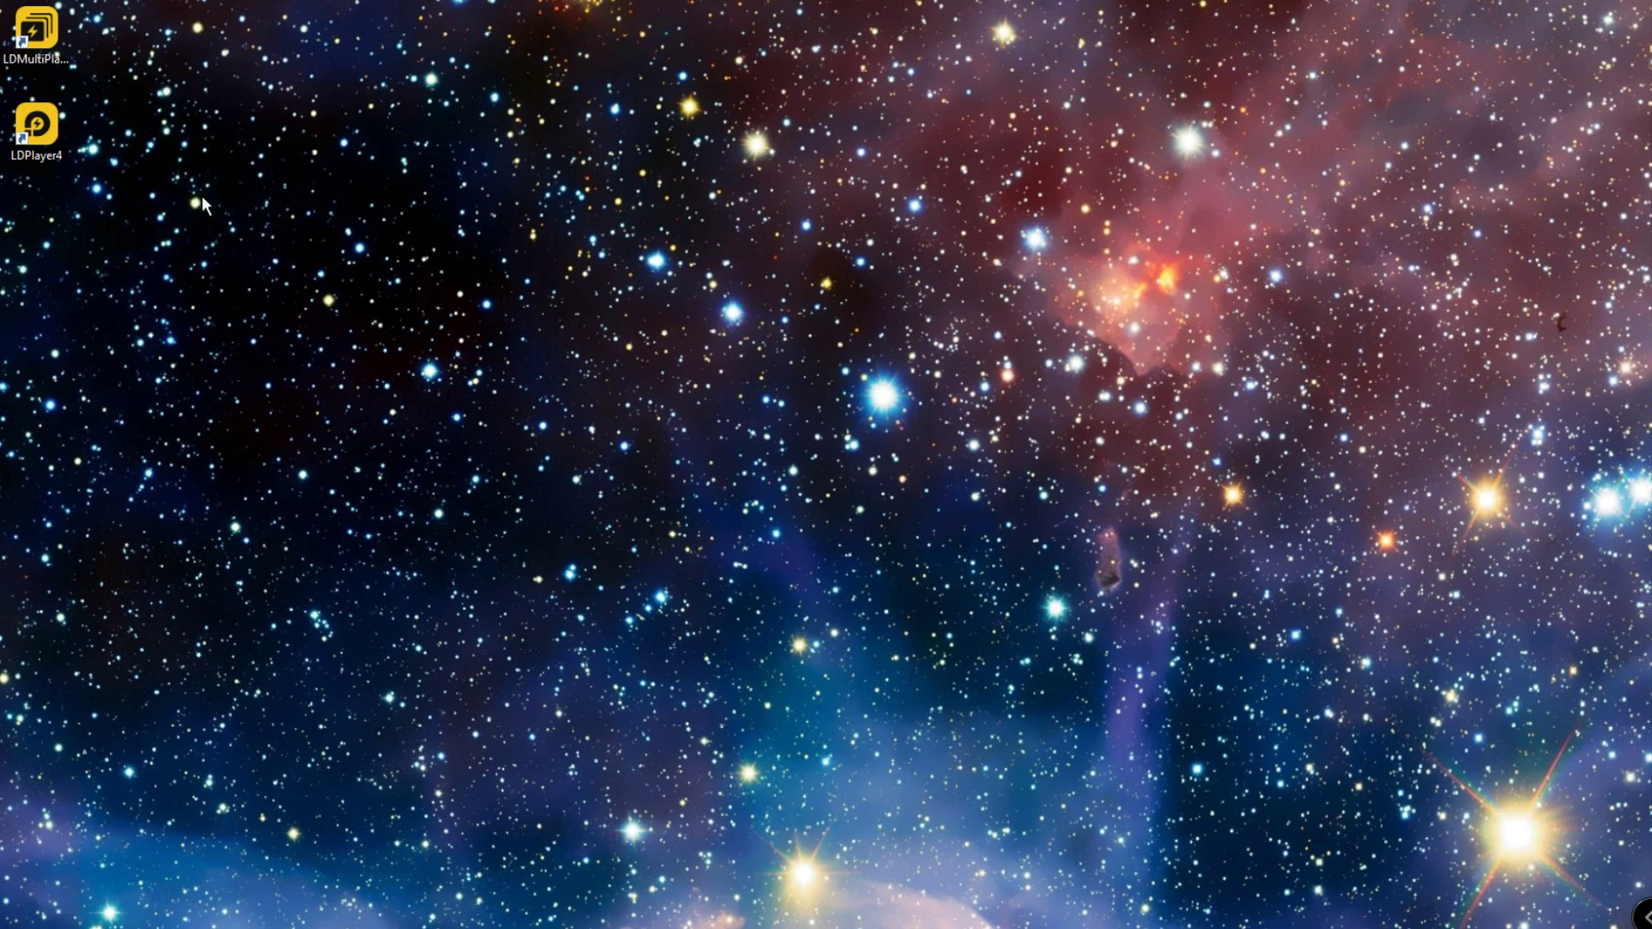
double_click(37, 129)
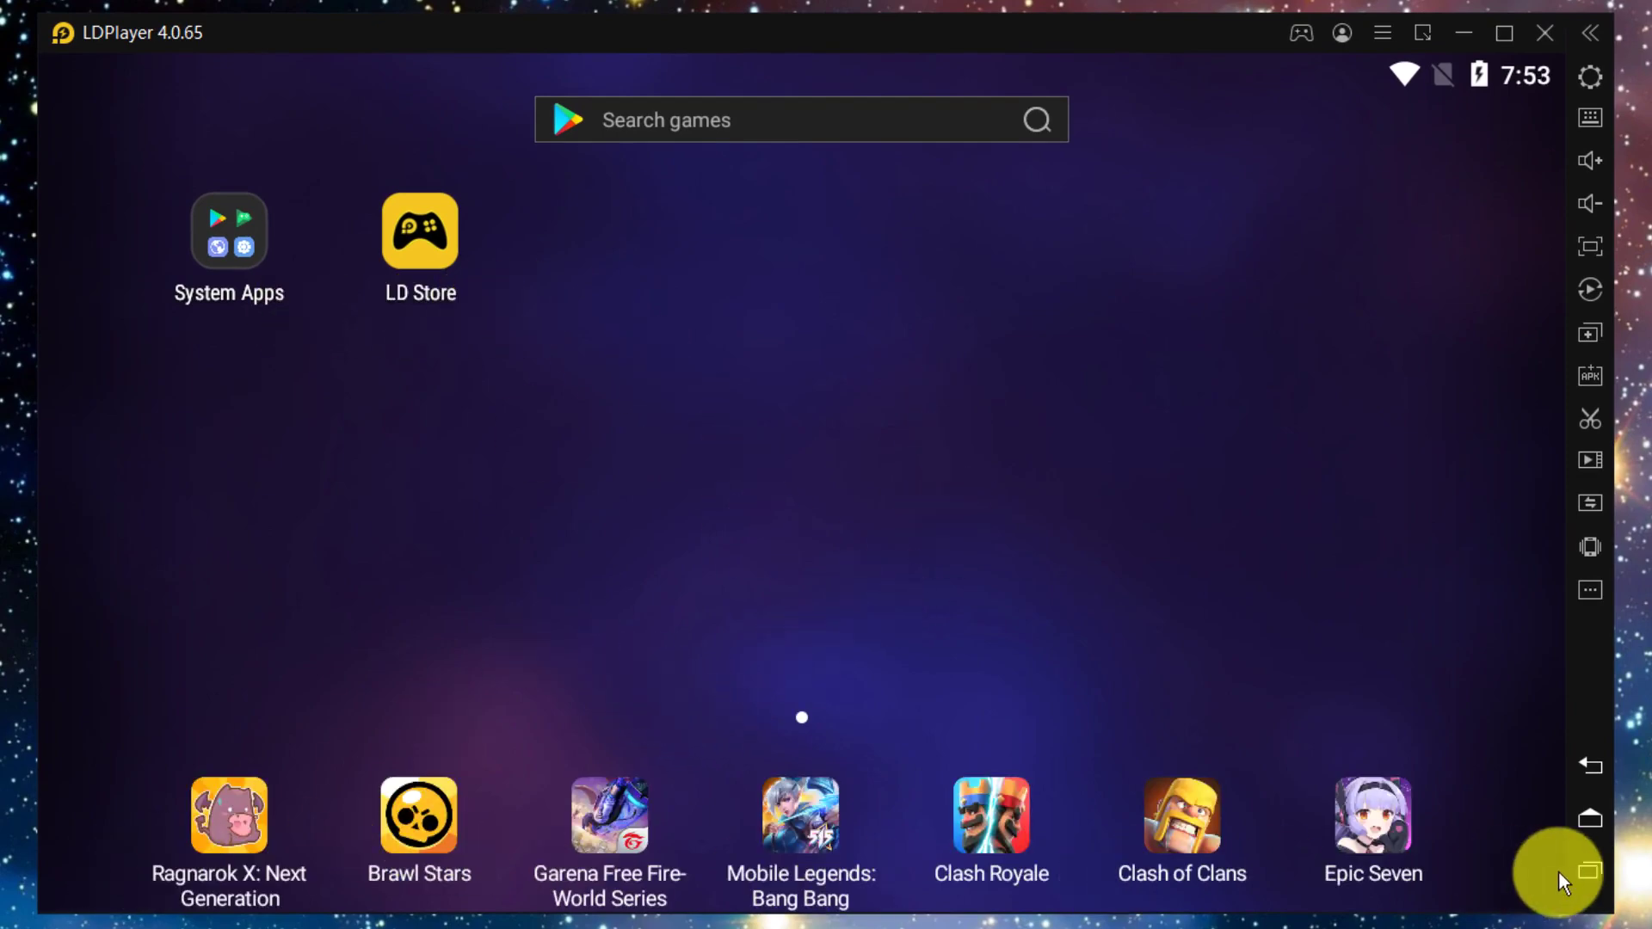
- Open the suggested Clash of Clans game in Google Play, dismiss the exit prompt and close the Google Play tab
click(1170, 805)
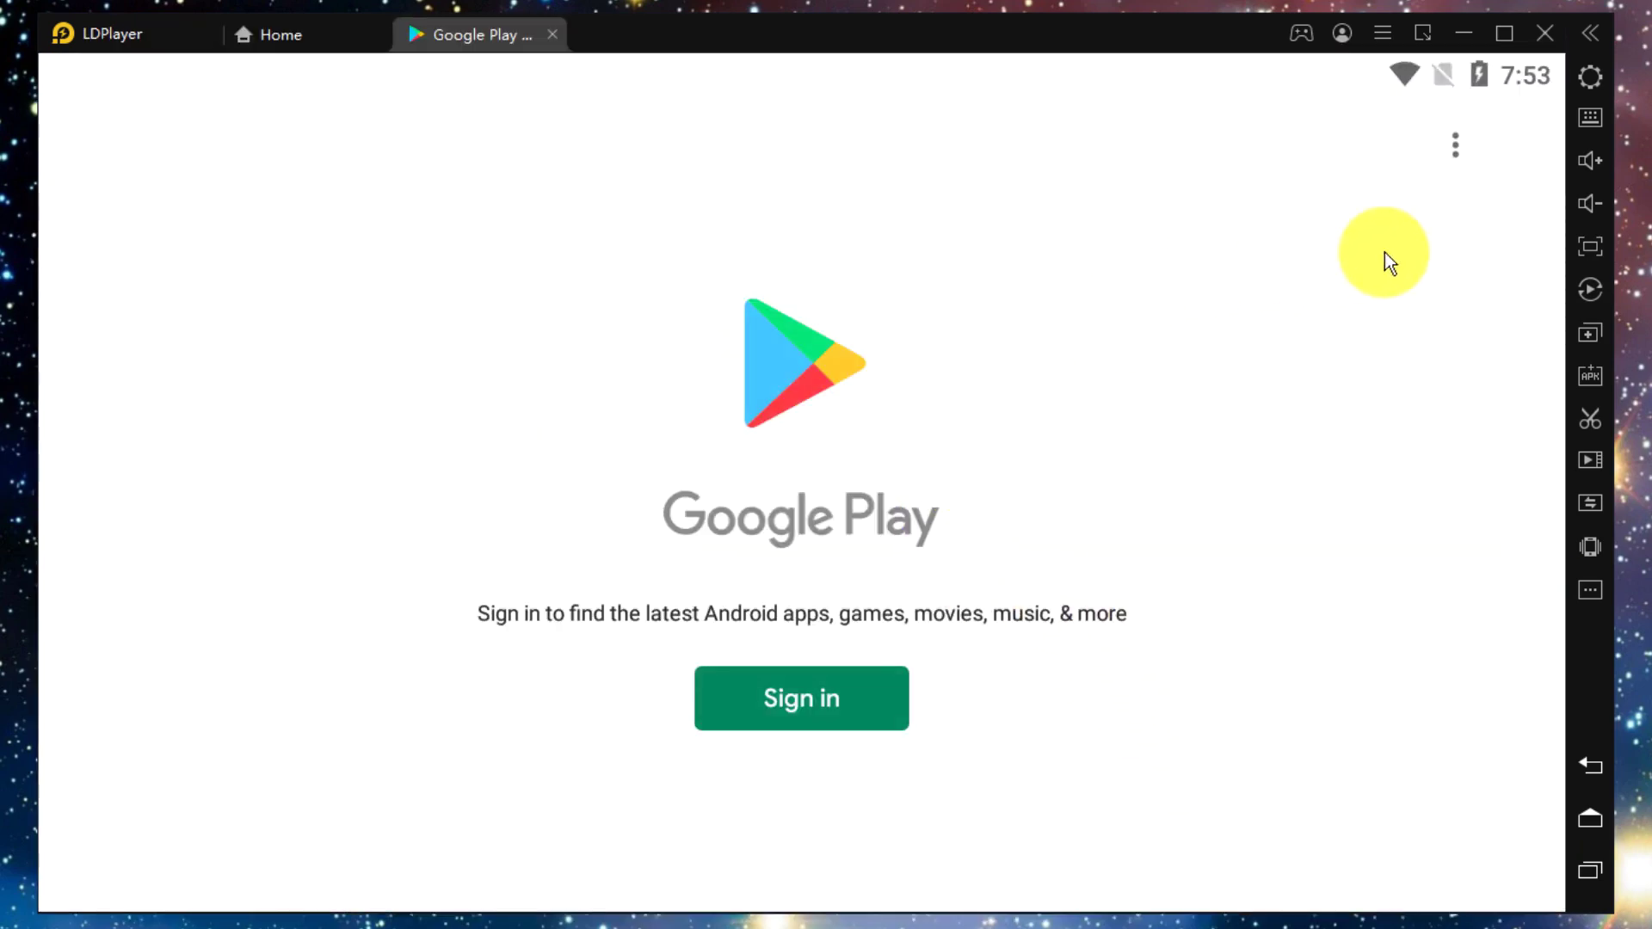
click(1546, 34)
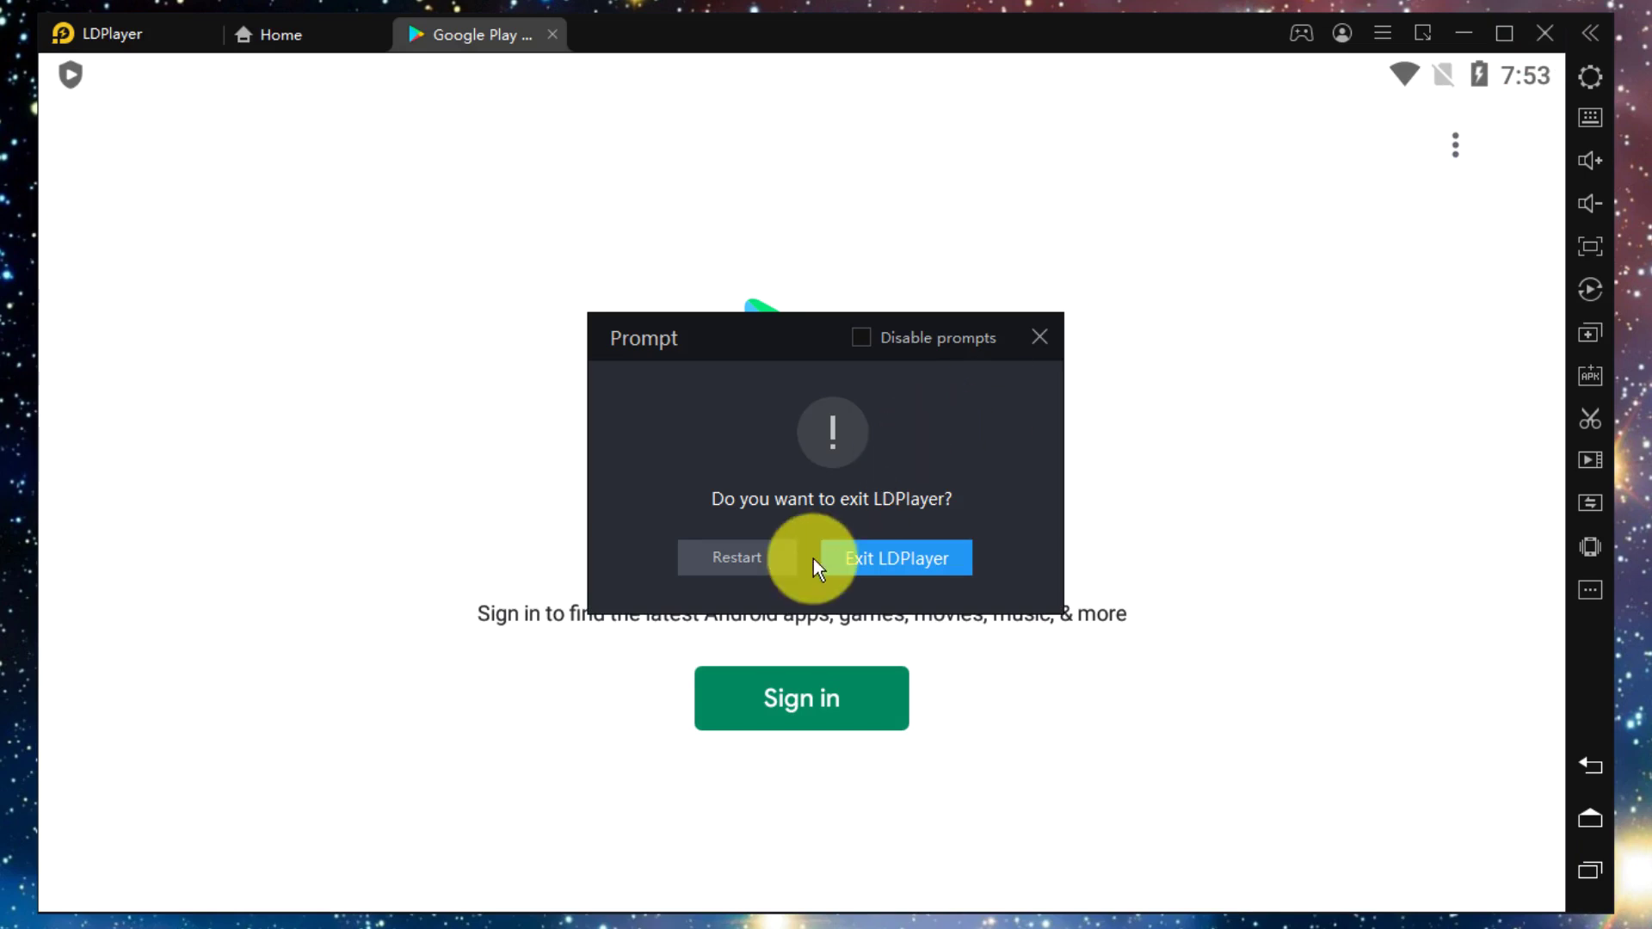
click(1039, 337)
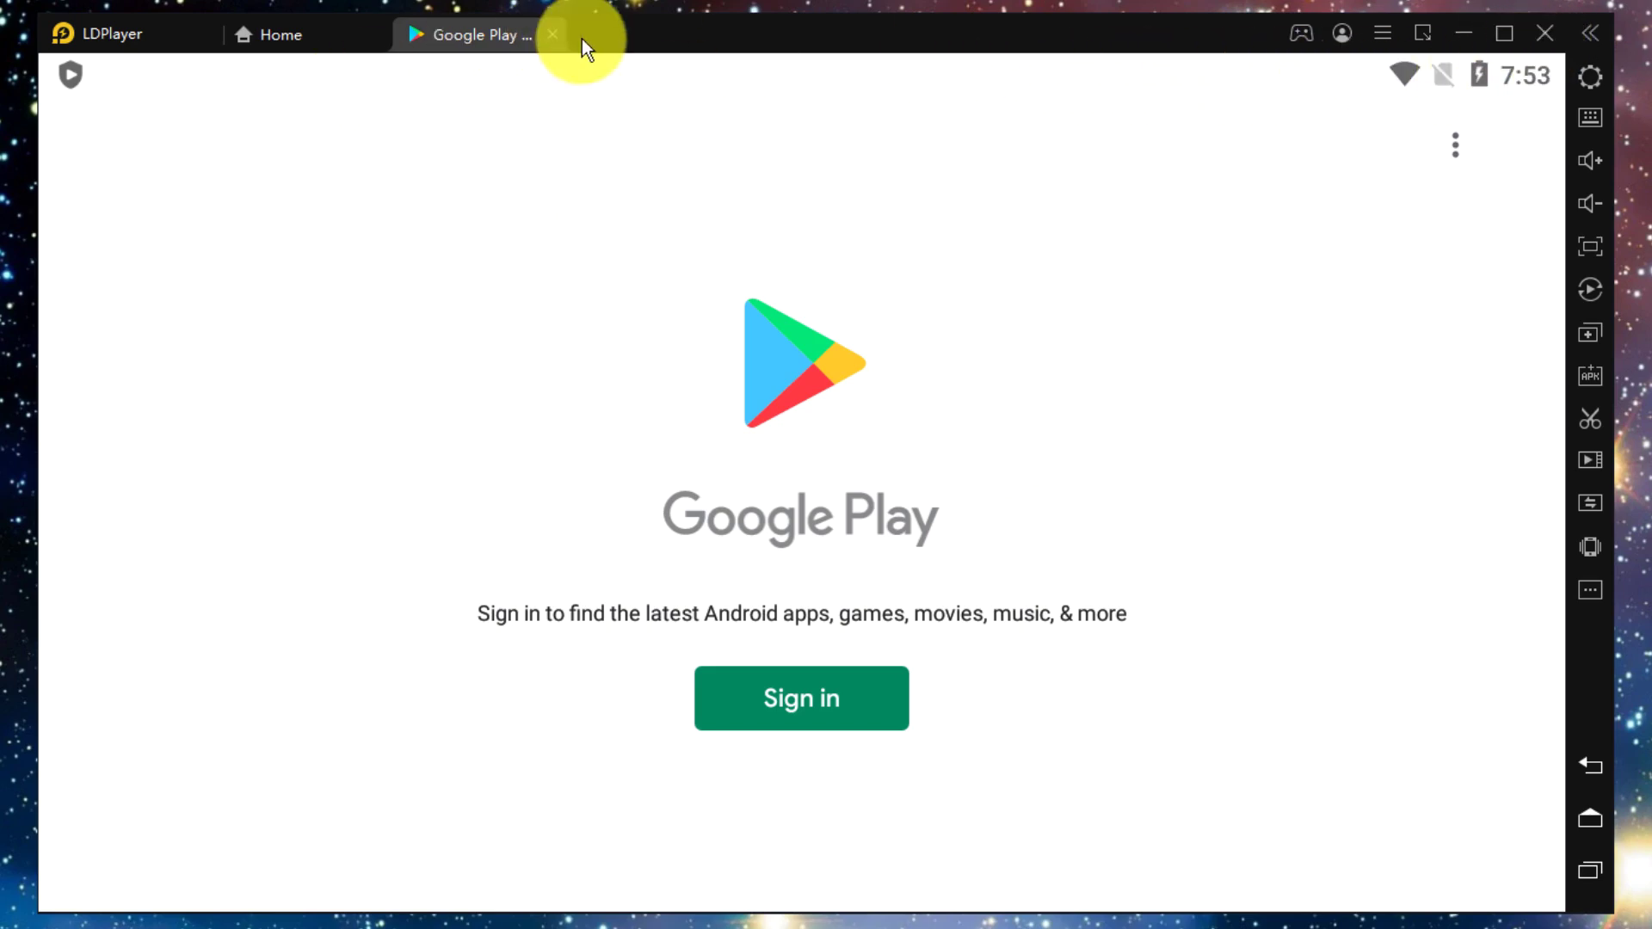
click(551, 34)
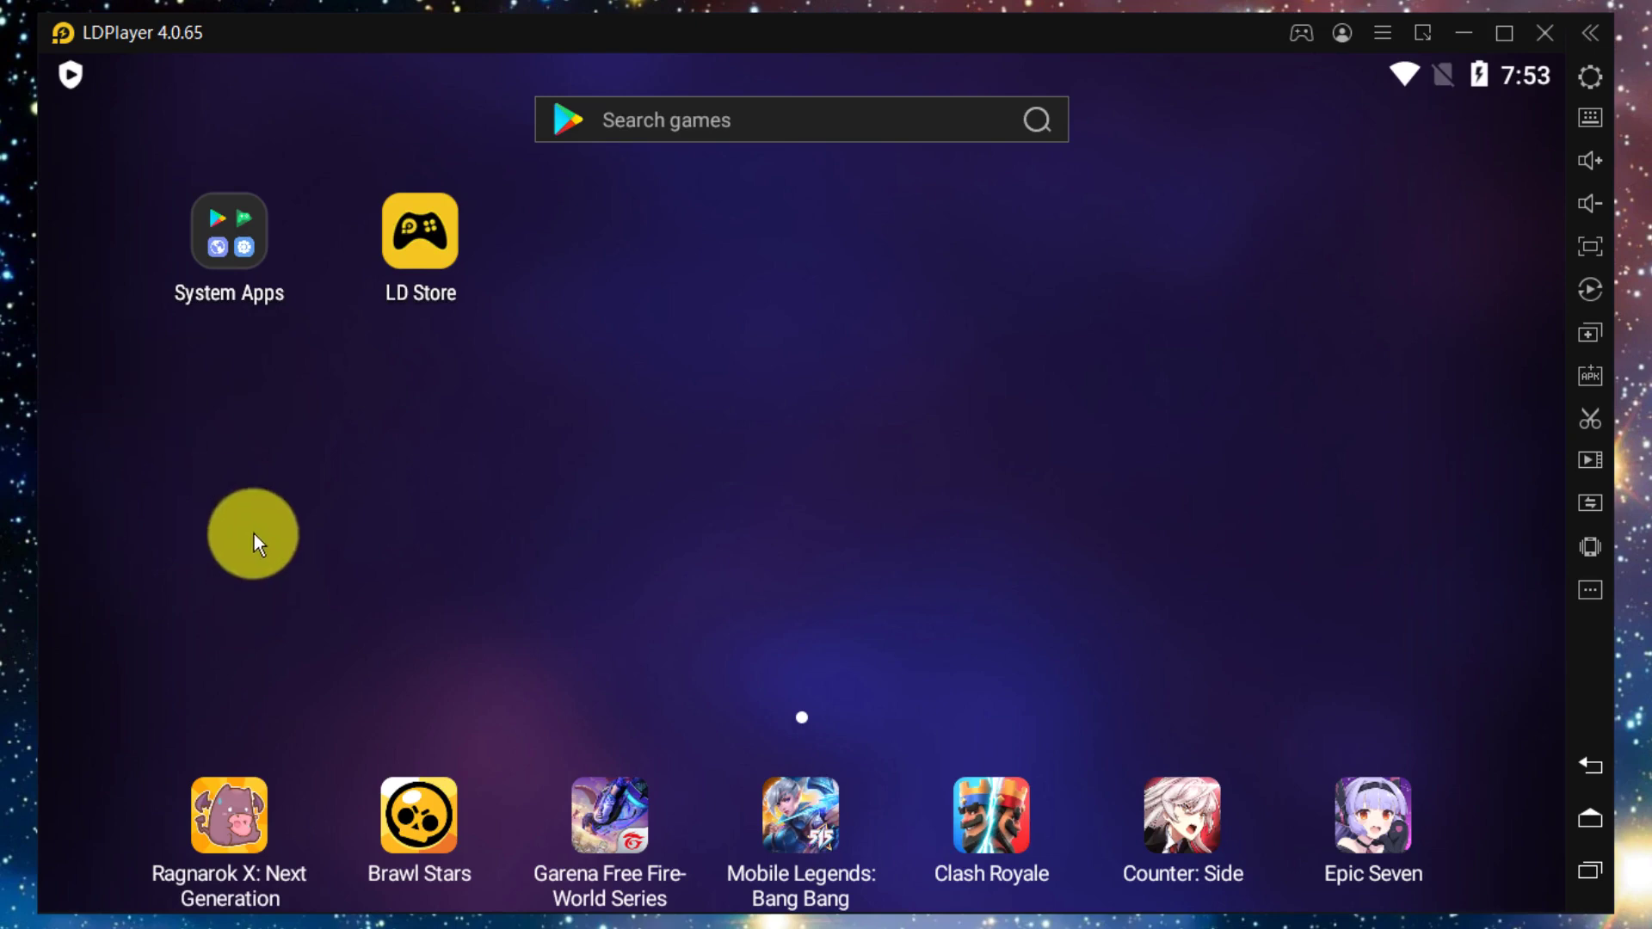
- Open the System Apps folder and examine the tablet, mobile, ultra-wide and custom resolution options in the emulator settings
click(225, 245)
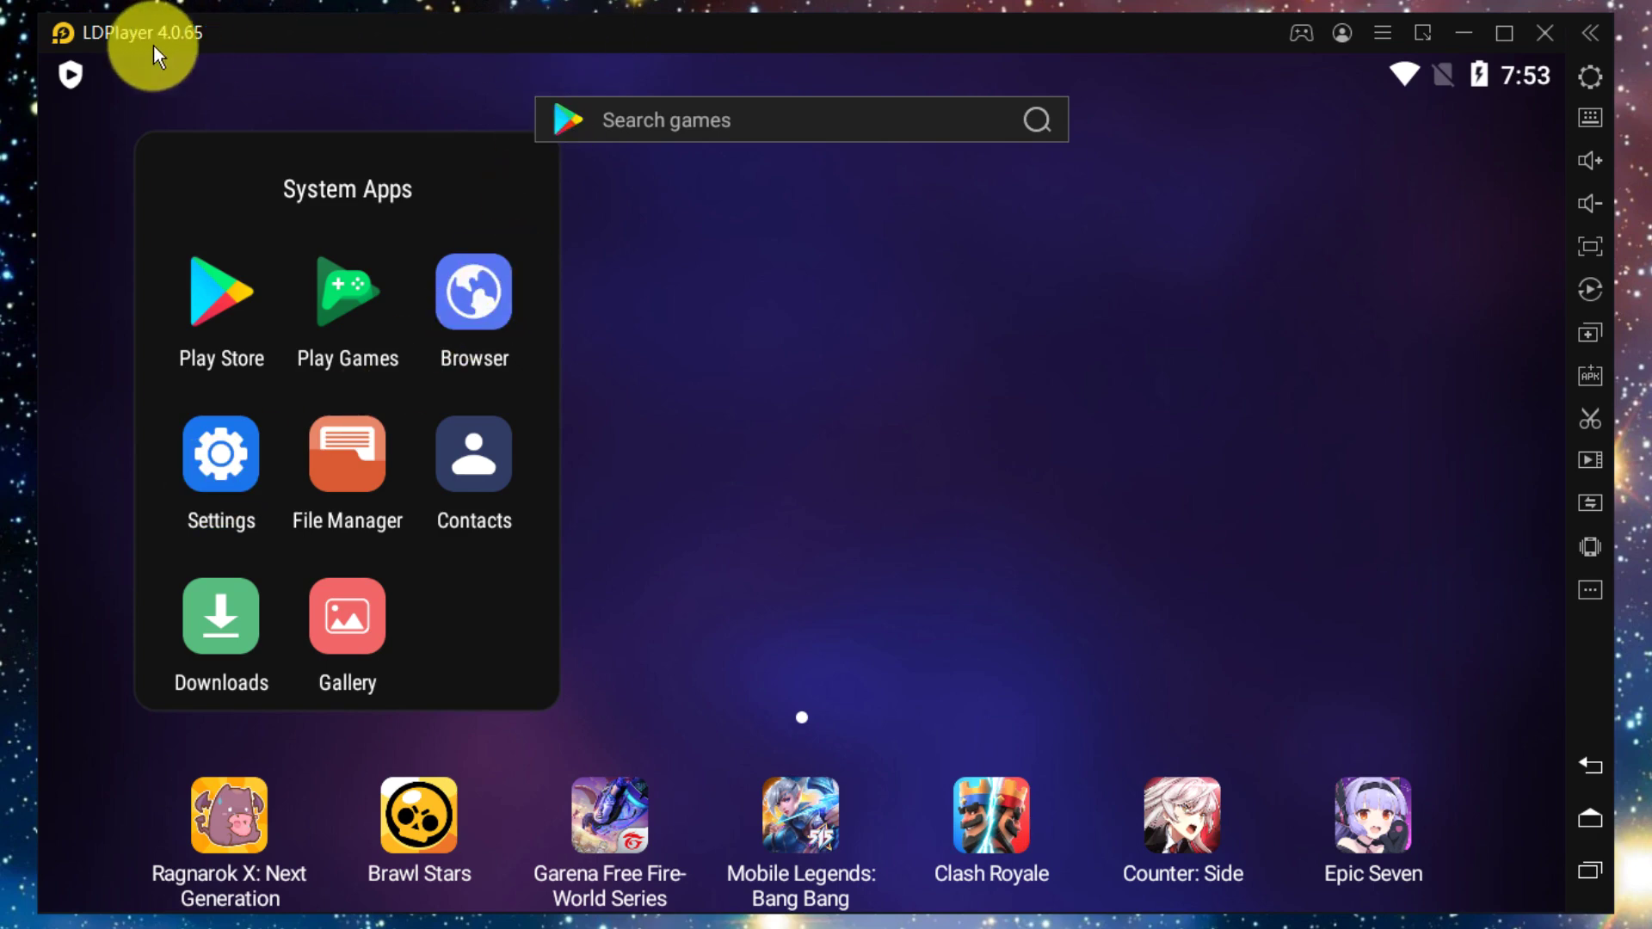
click(1591, 77)
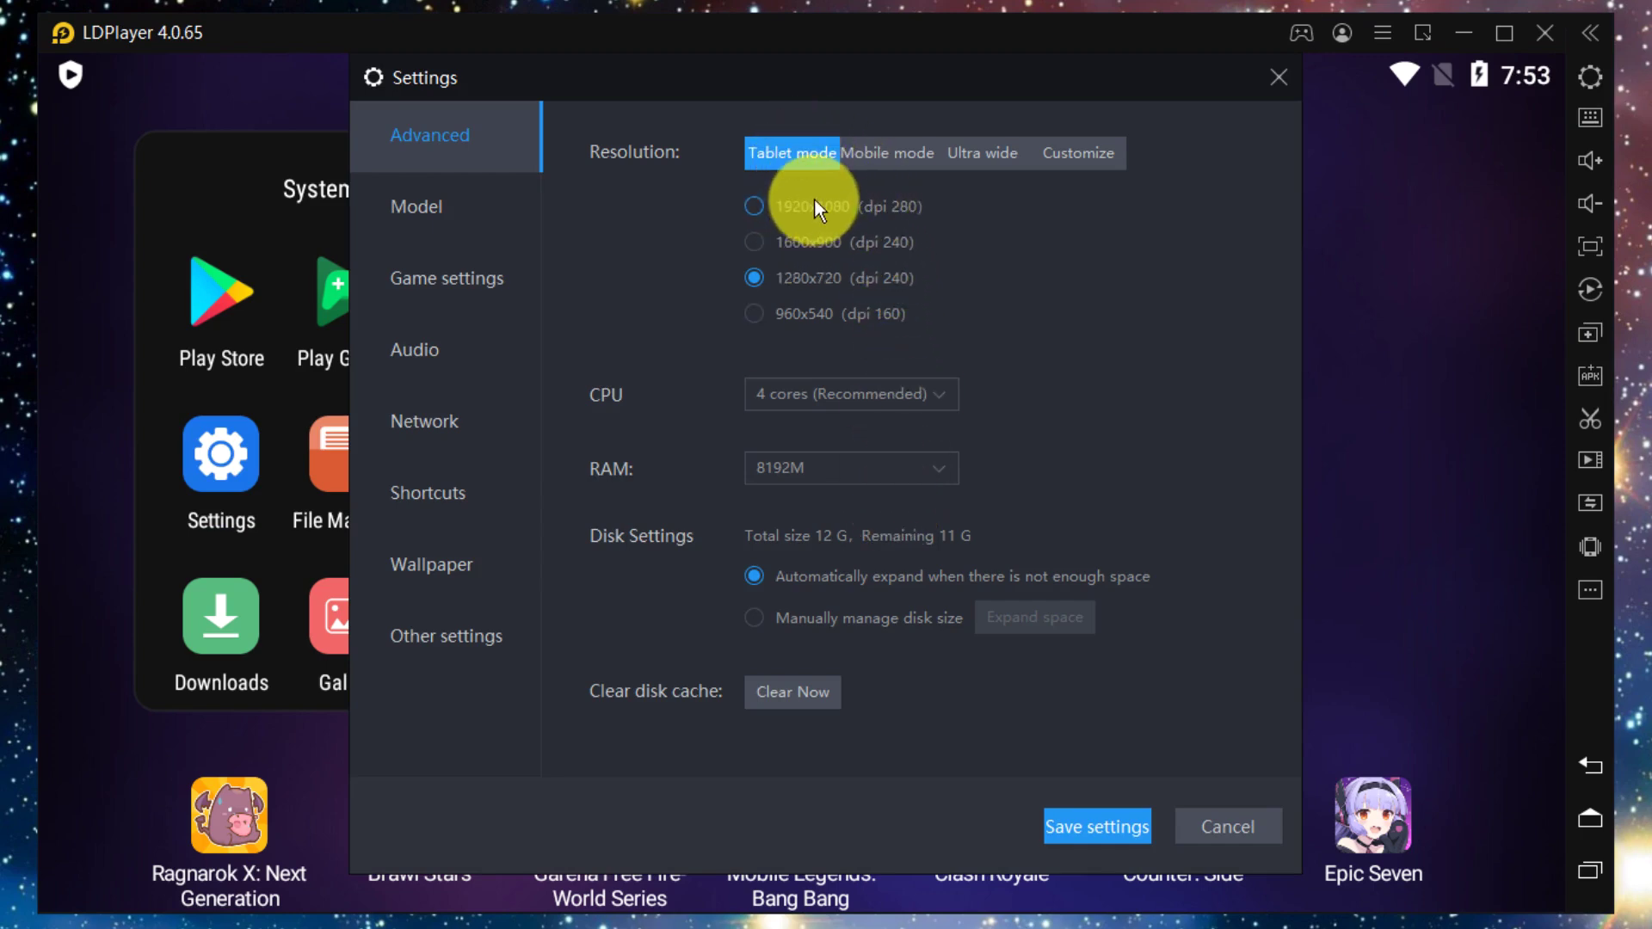
click(875, 157)
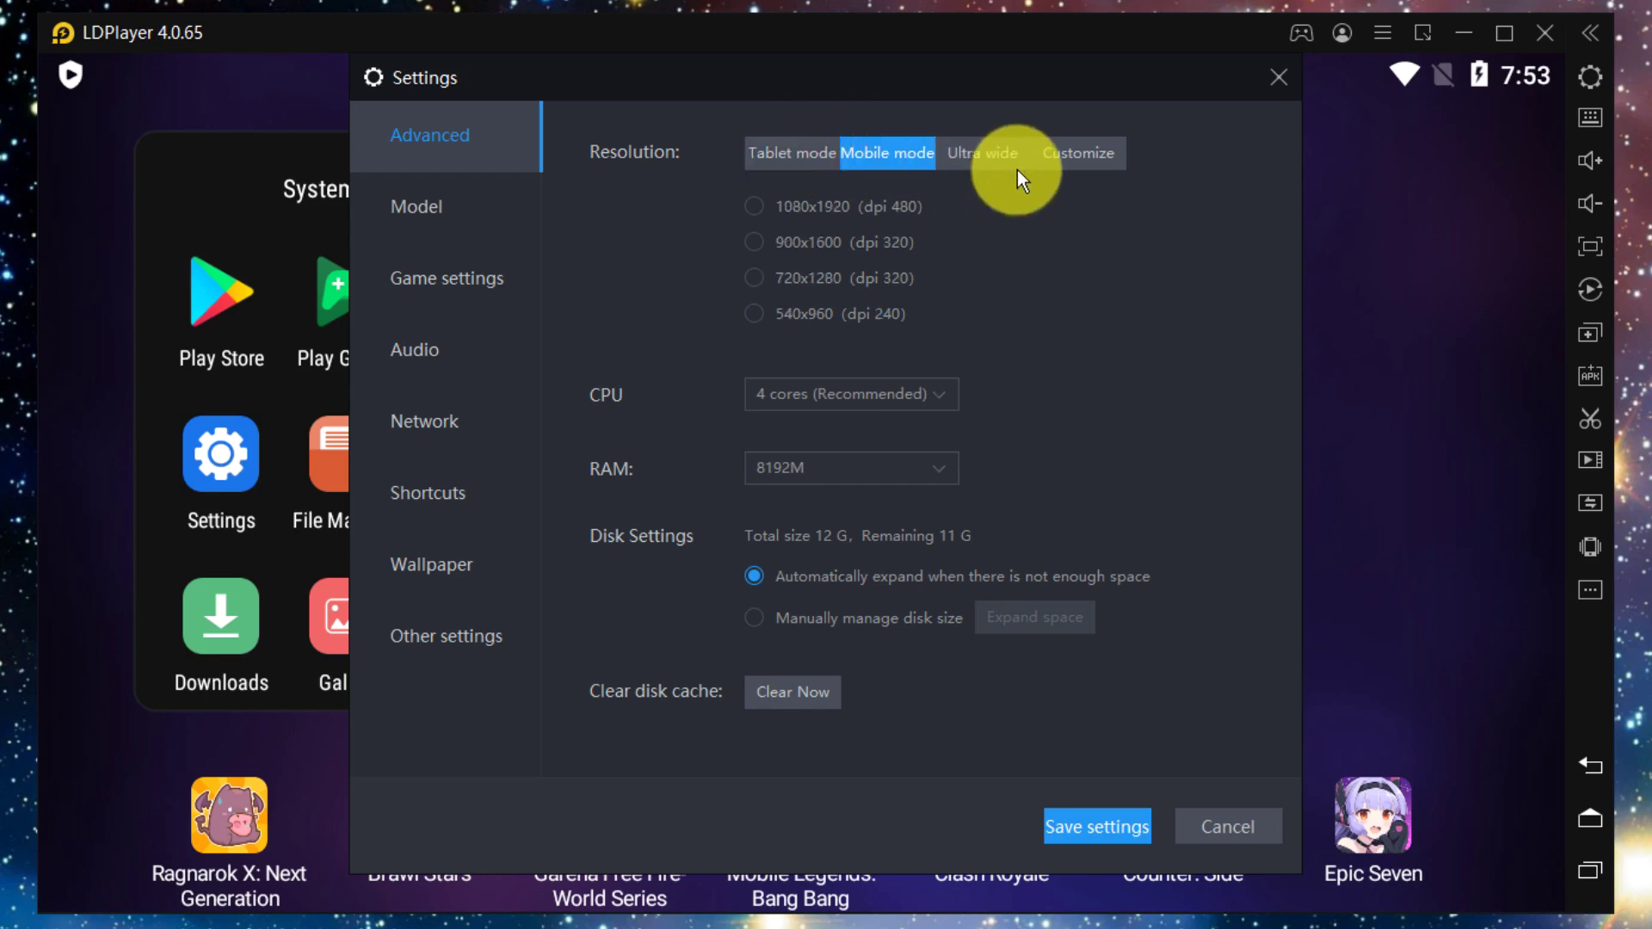
click(1000, 160)
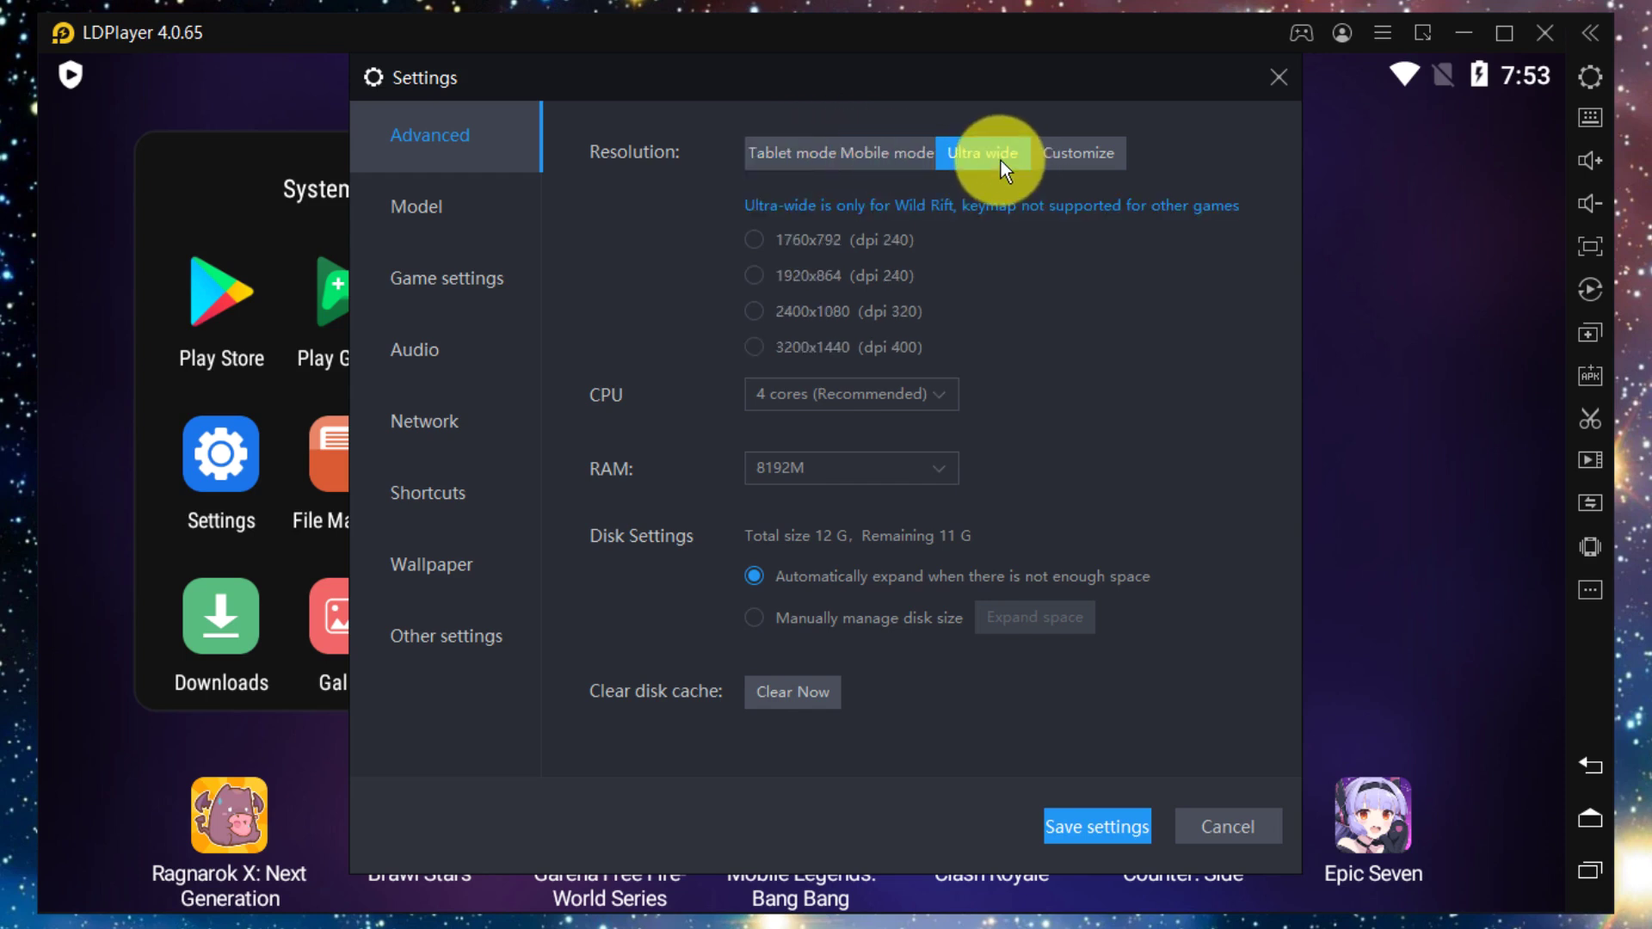
click(1050, 148)
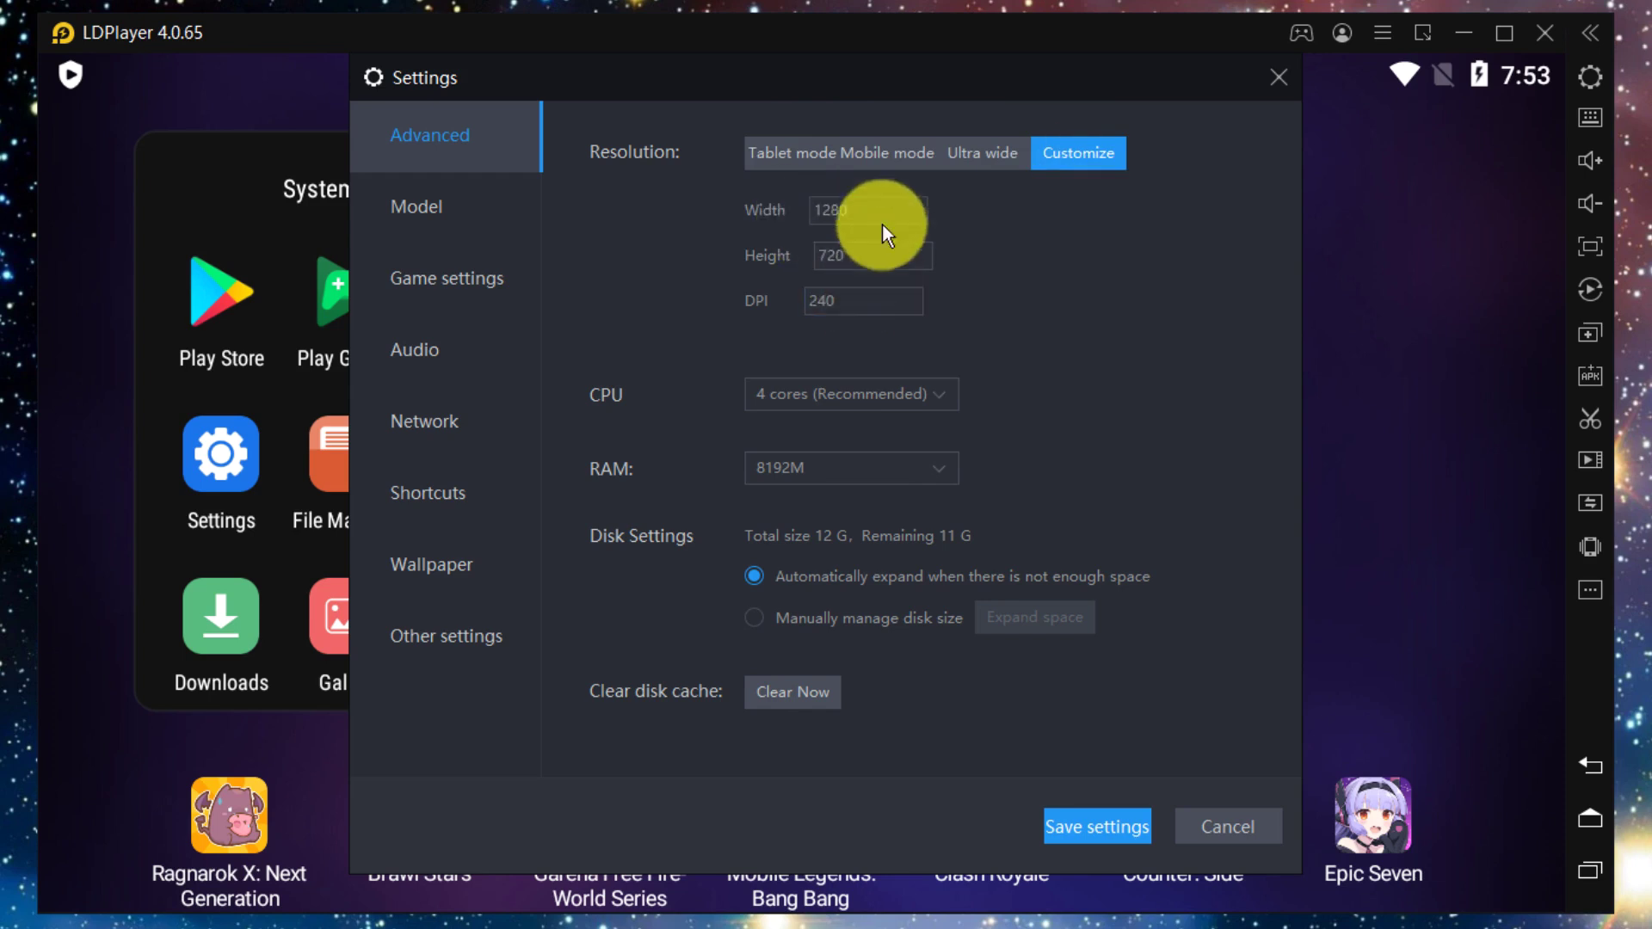
click(798, 153)
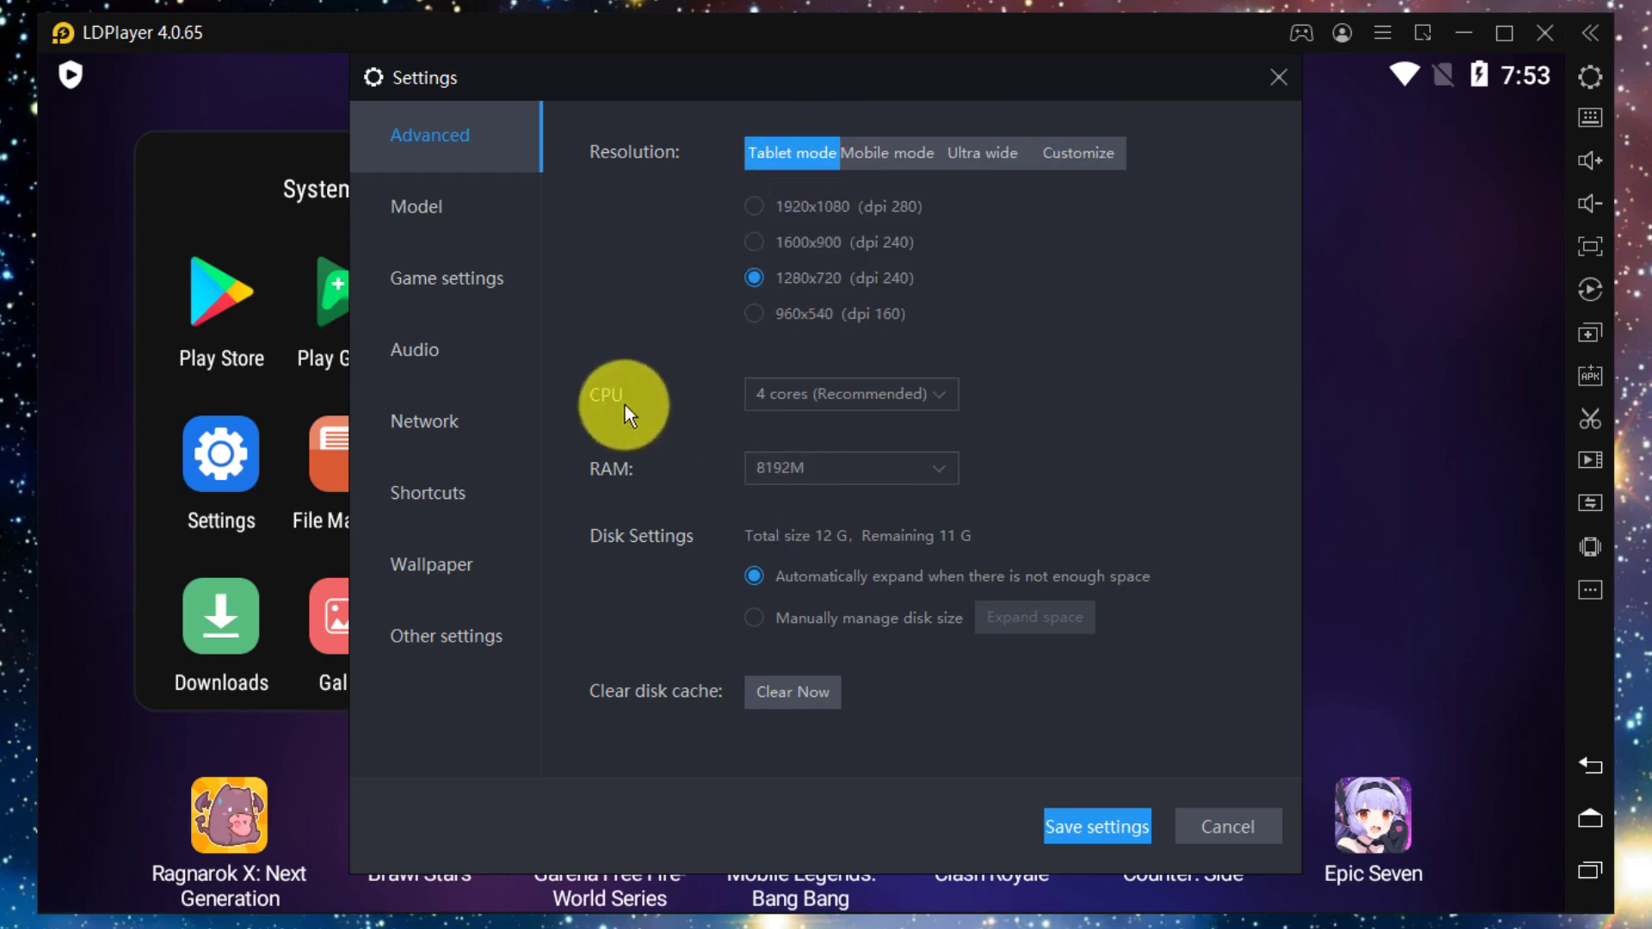
- Examine the available CPU core and RAM choices in the advanced settings without changing them
click(816, 392)
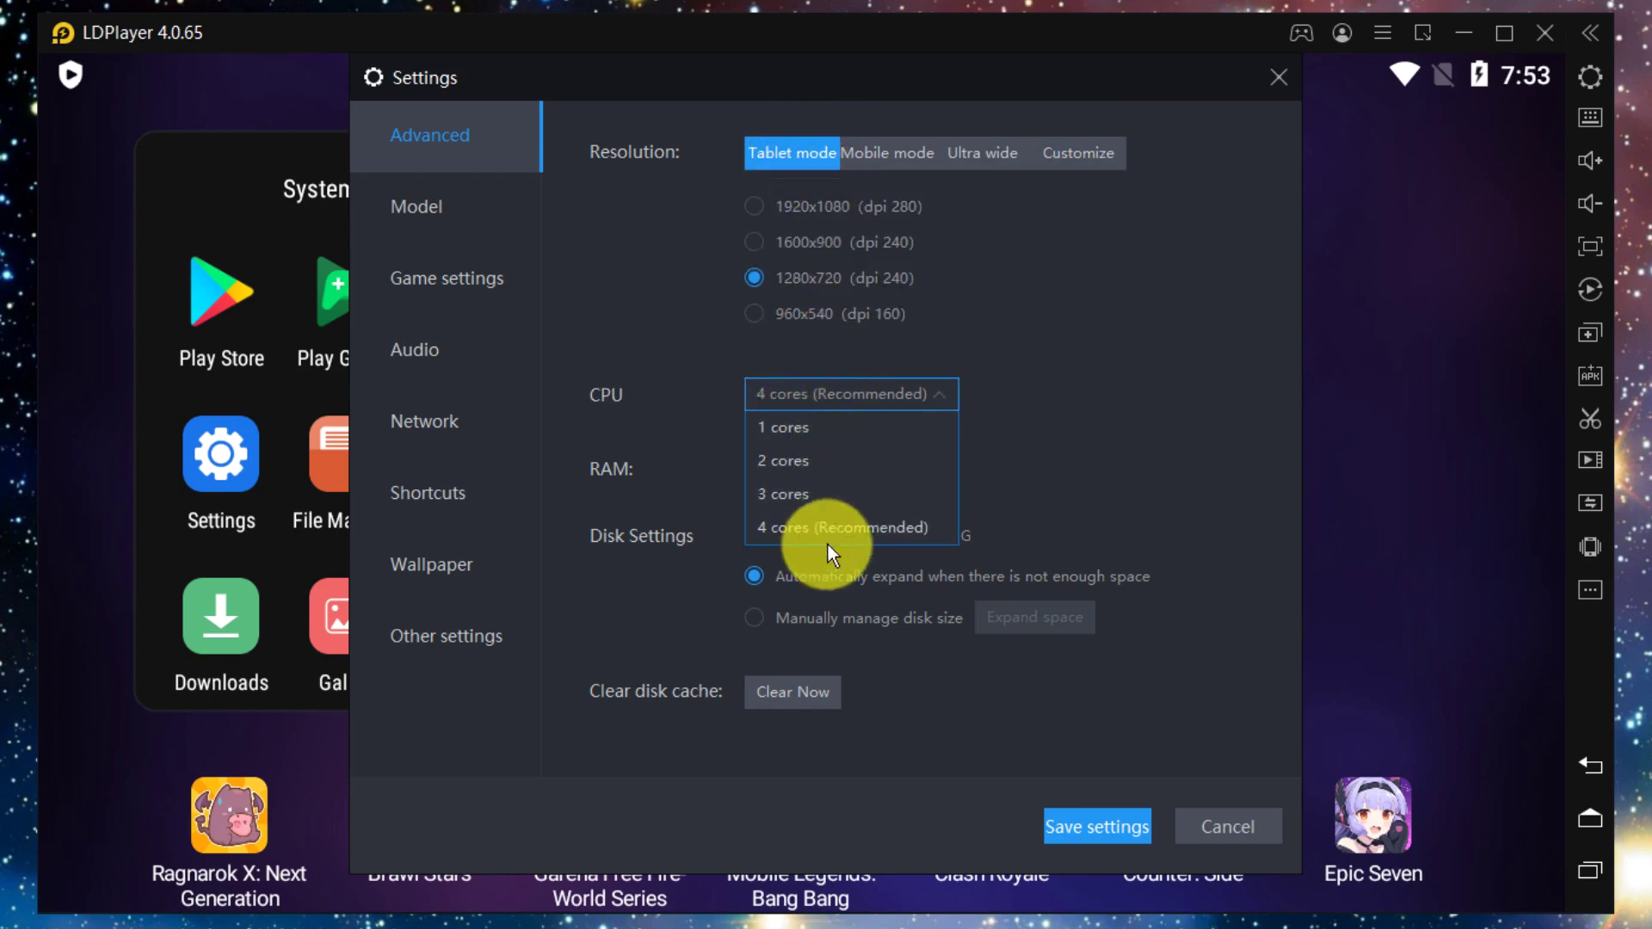
click(854, 396)
click(809, 469)
scroll(838, 545, down, 3)
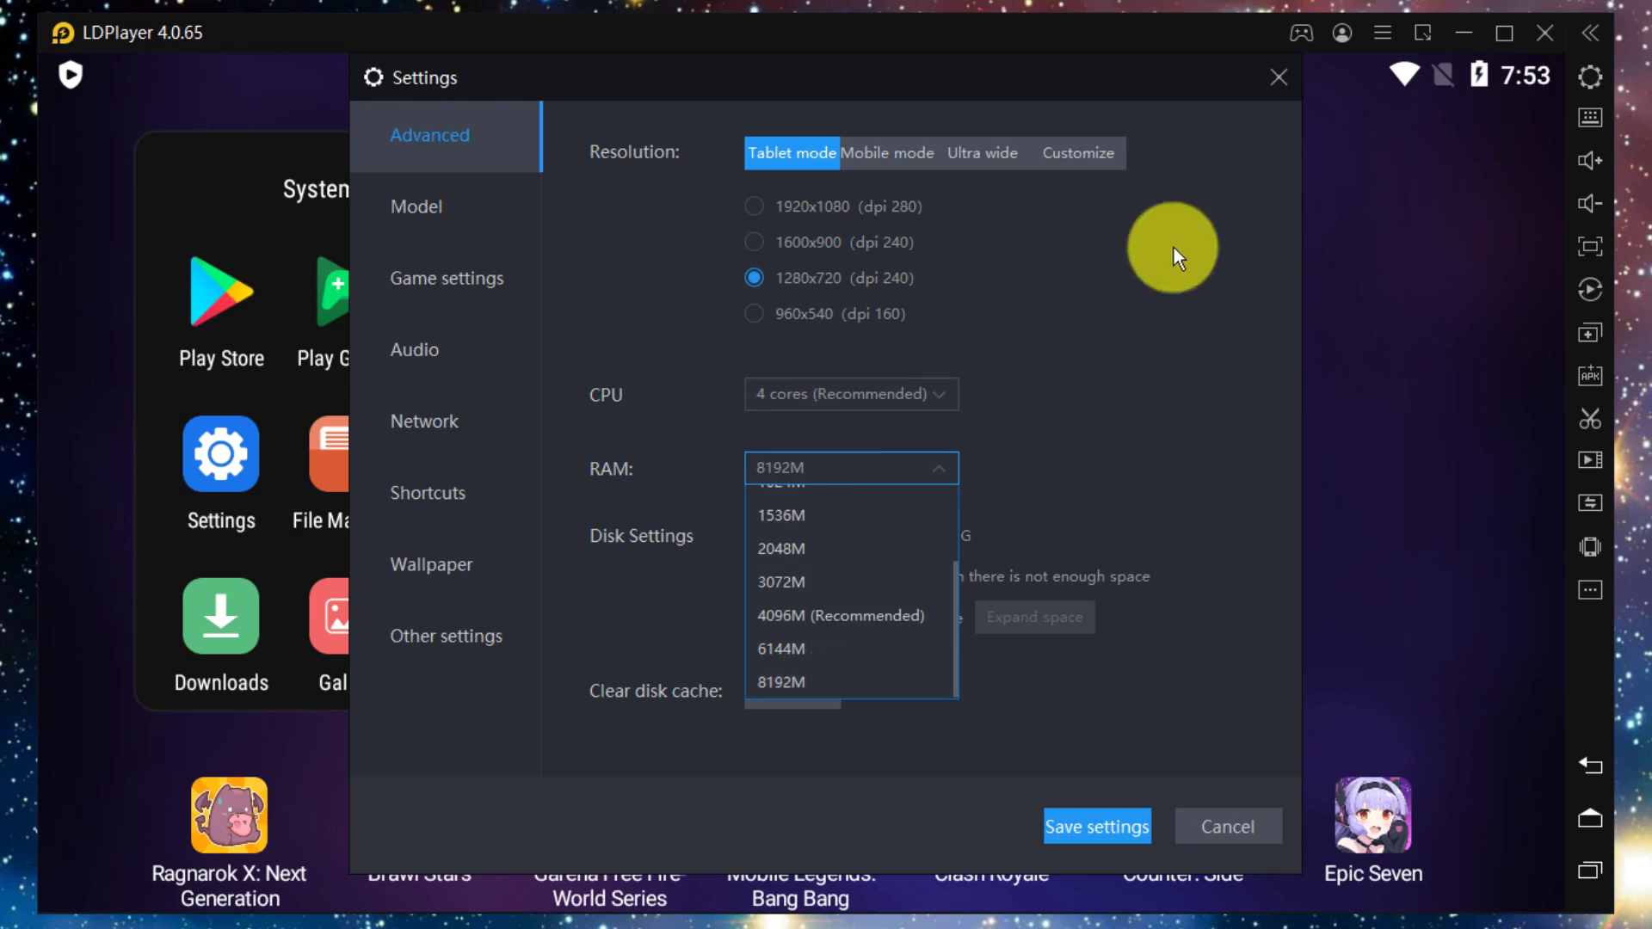
click(1180, 375)
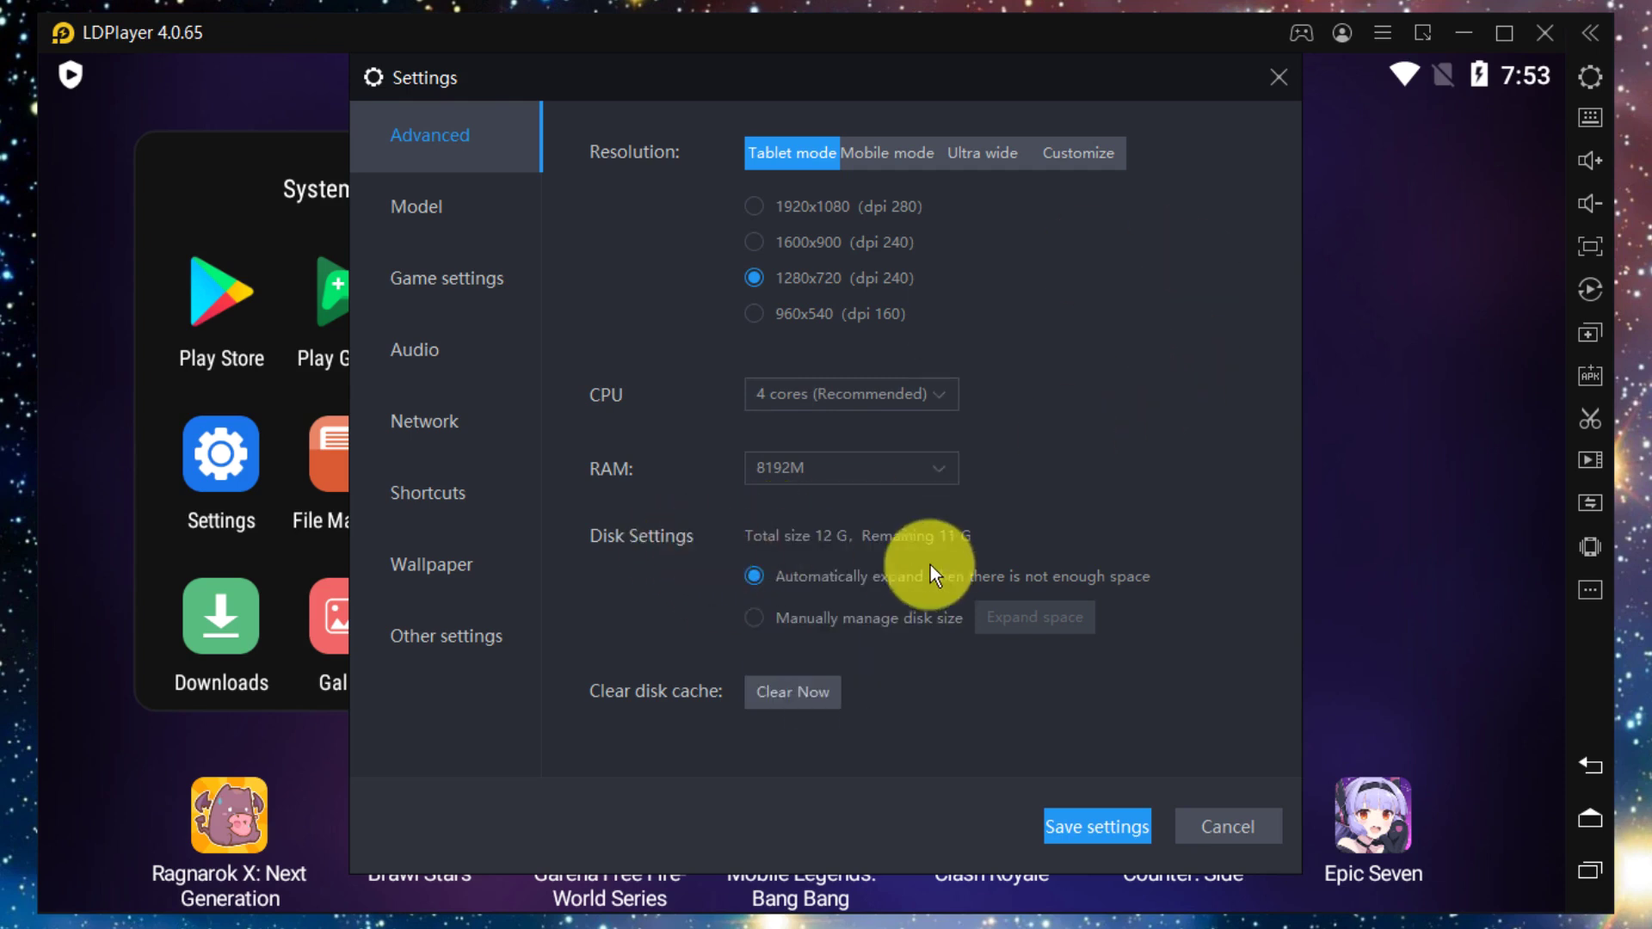
- Try manual disk size management, cancel the space expansion and switch back to automatic expansion
click(834, 626)
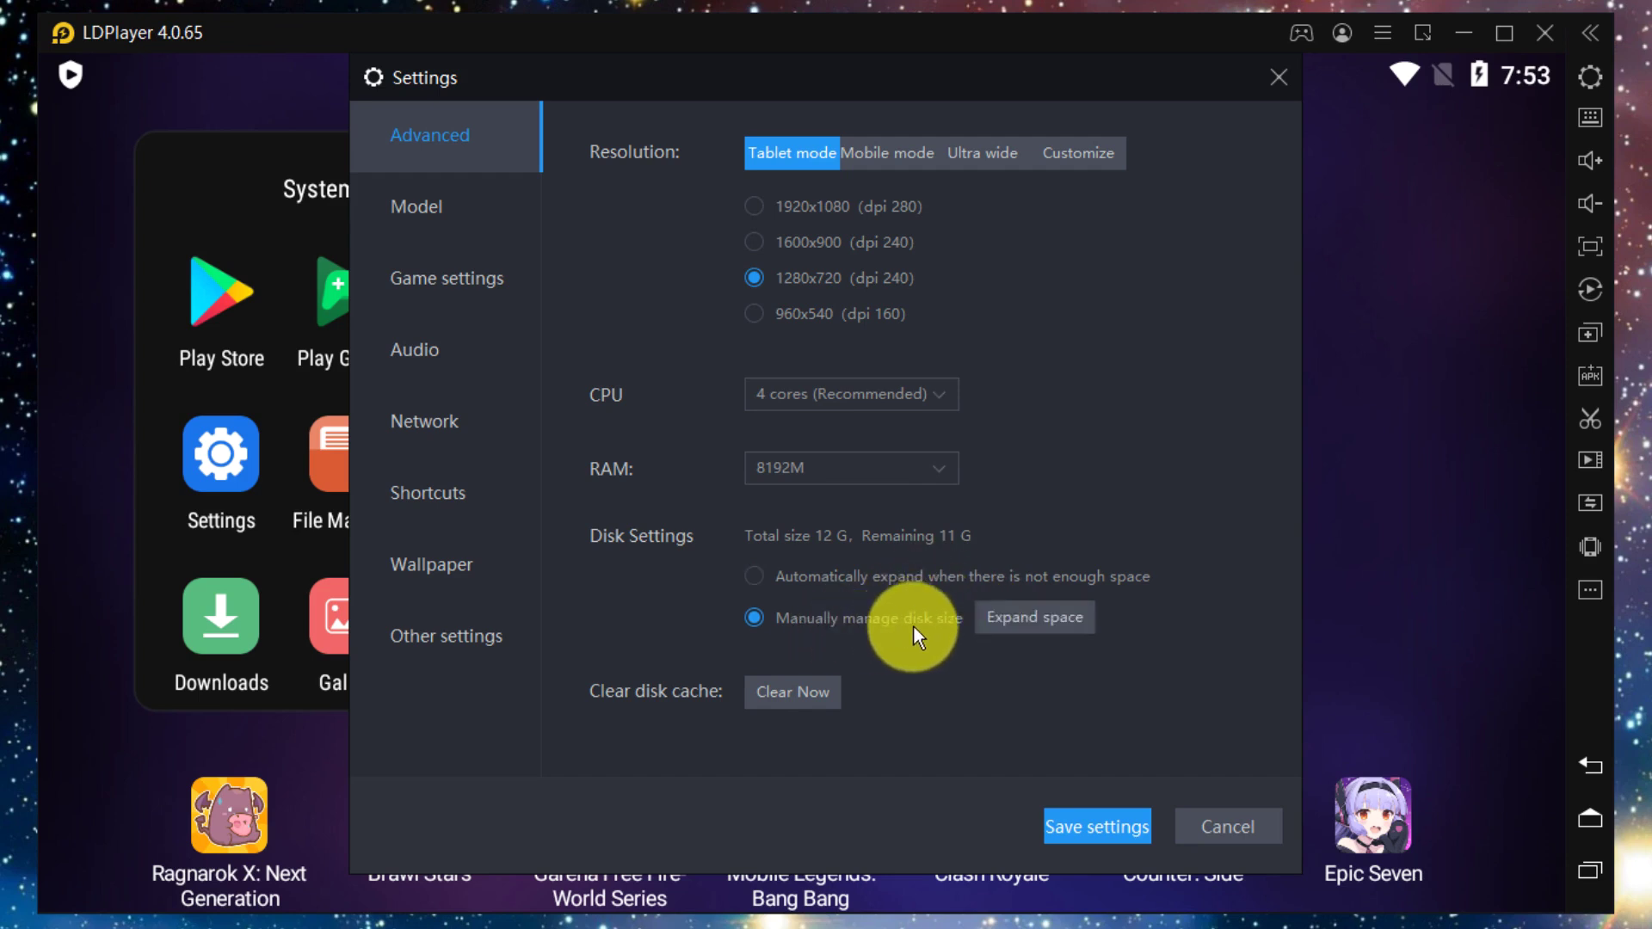
click(1010, 621)
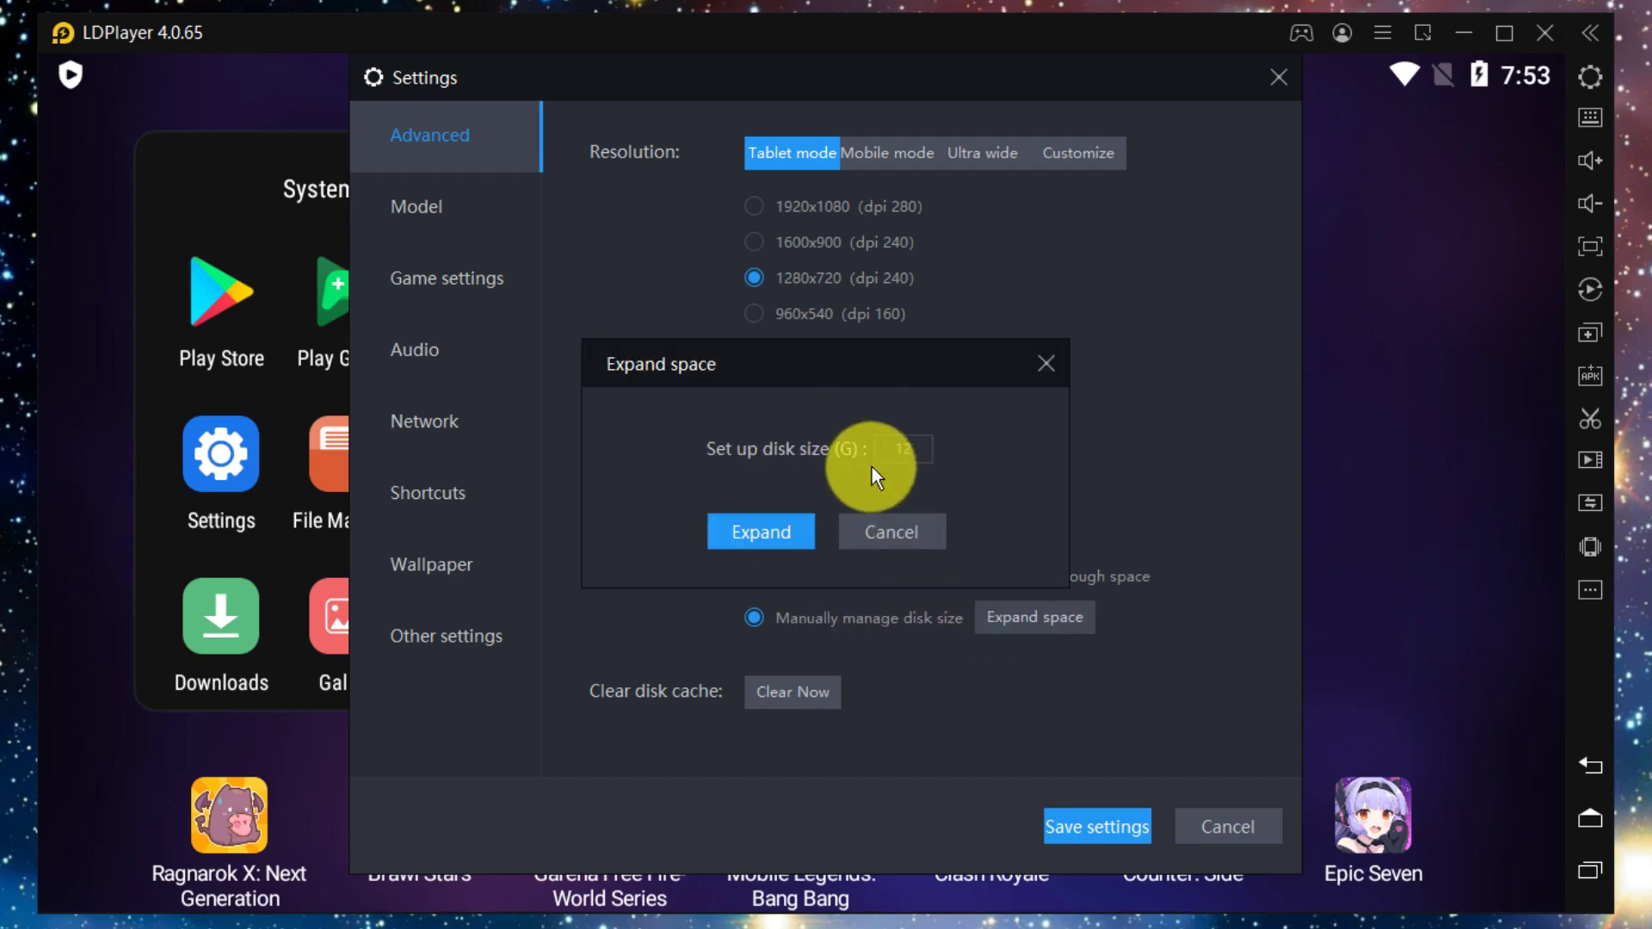
click(916, 530)
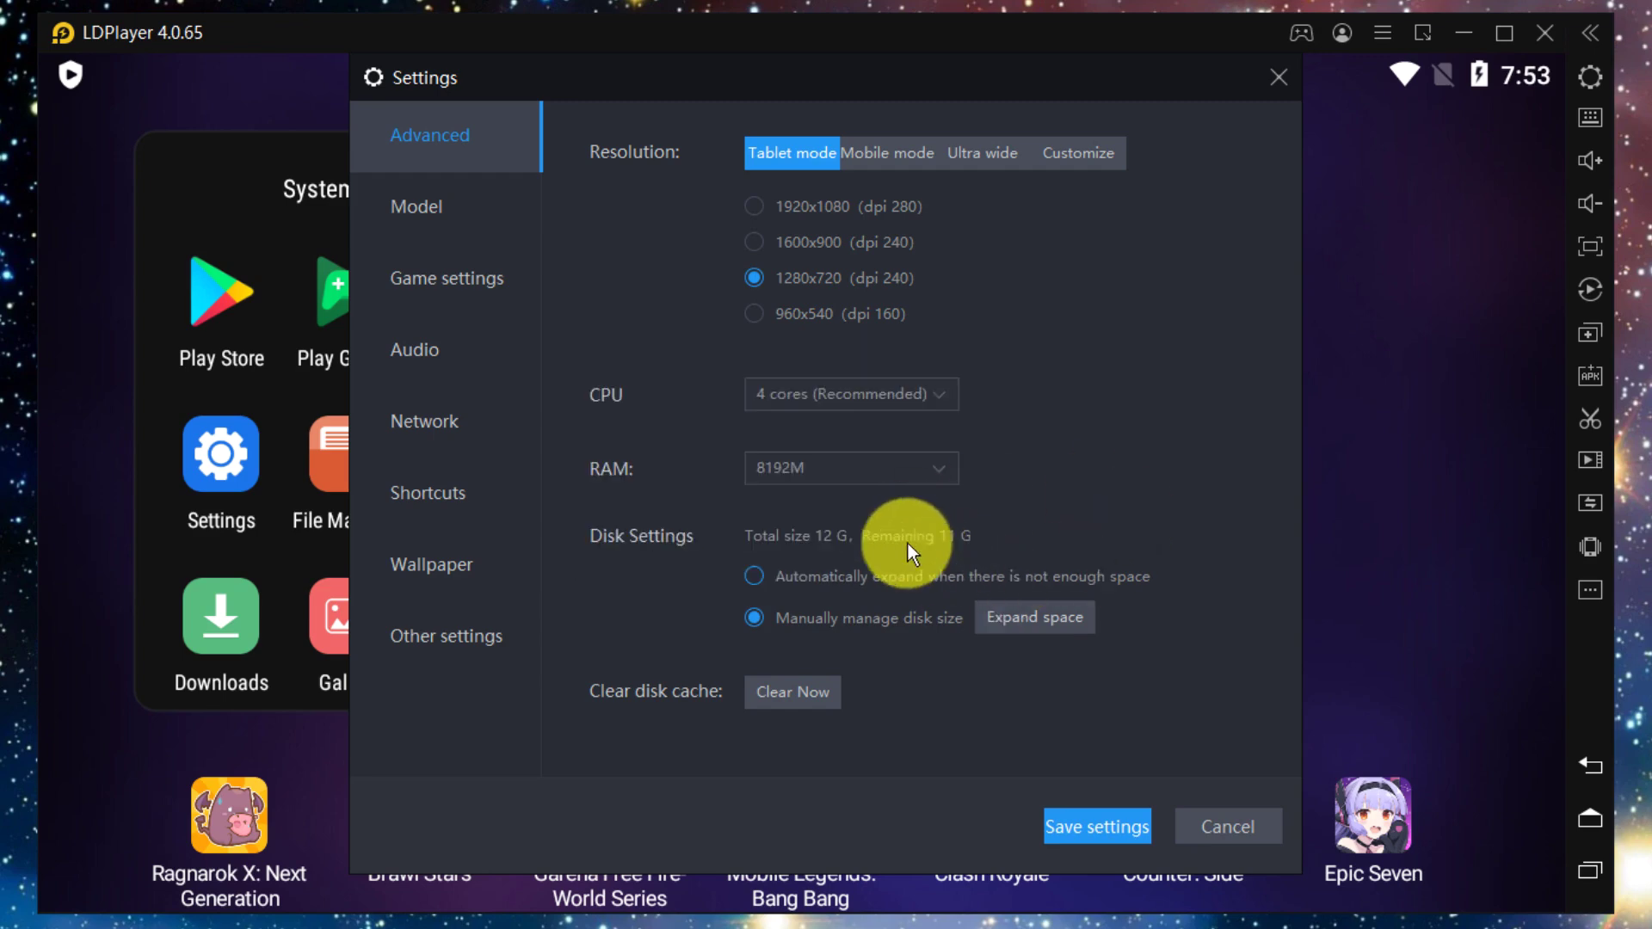
click(856, 574)
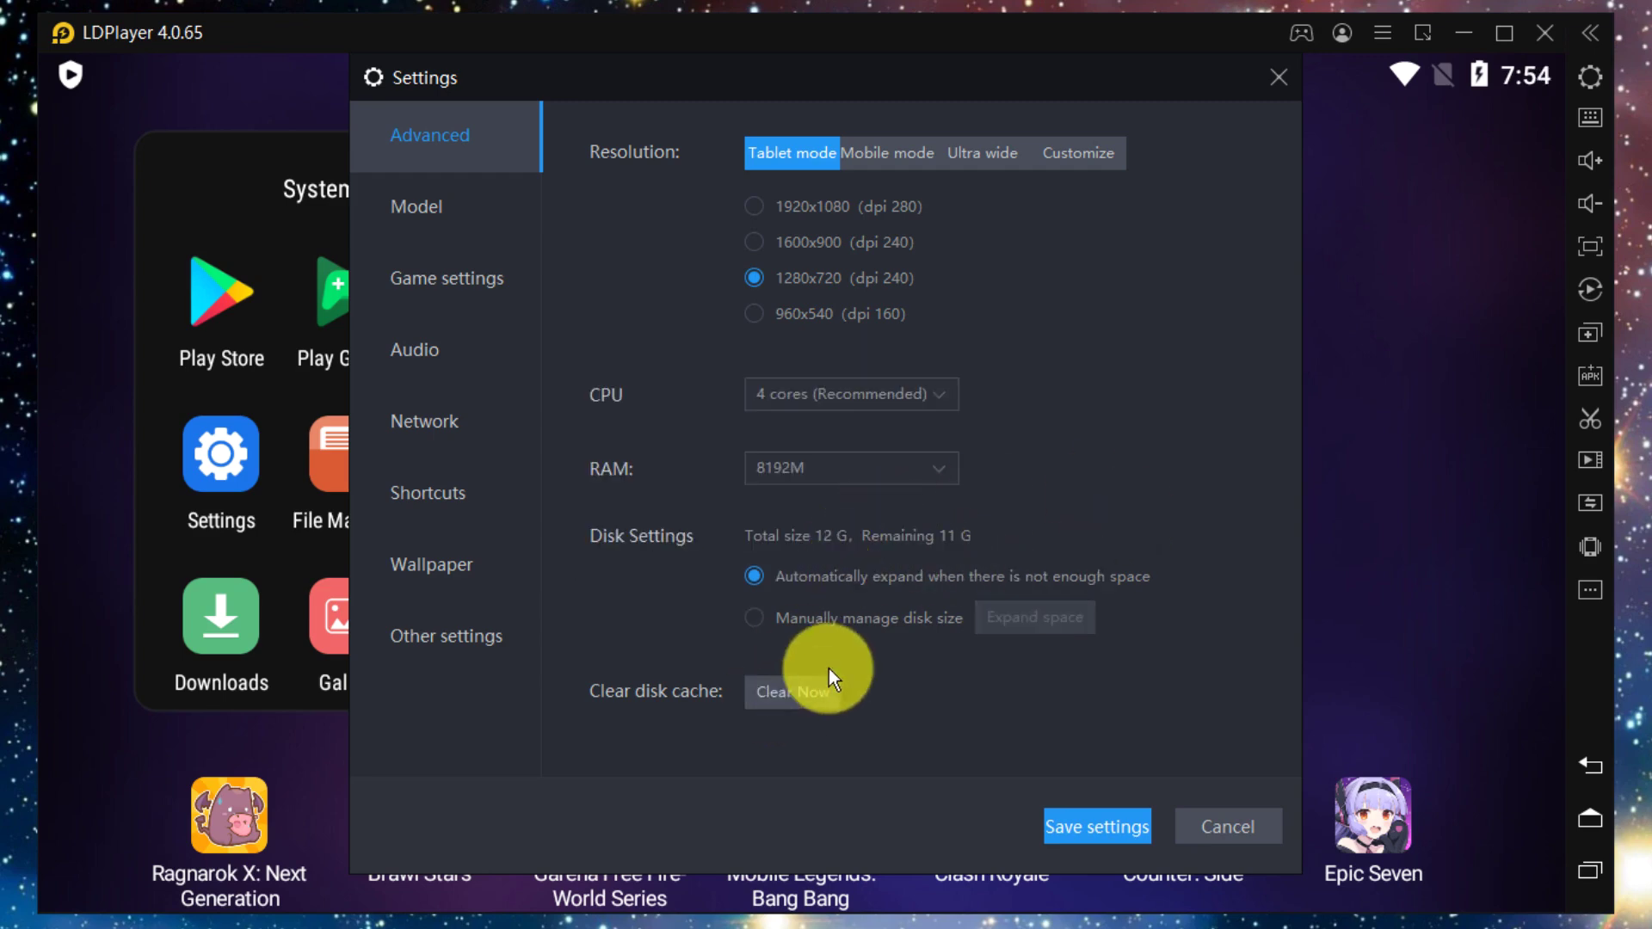
- Examine the device model settings, including the manufacturer field and the list of preset phone models, without changing them
click(476, 211)
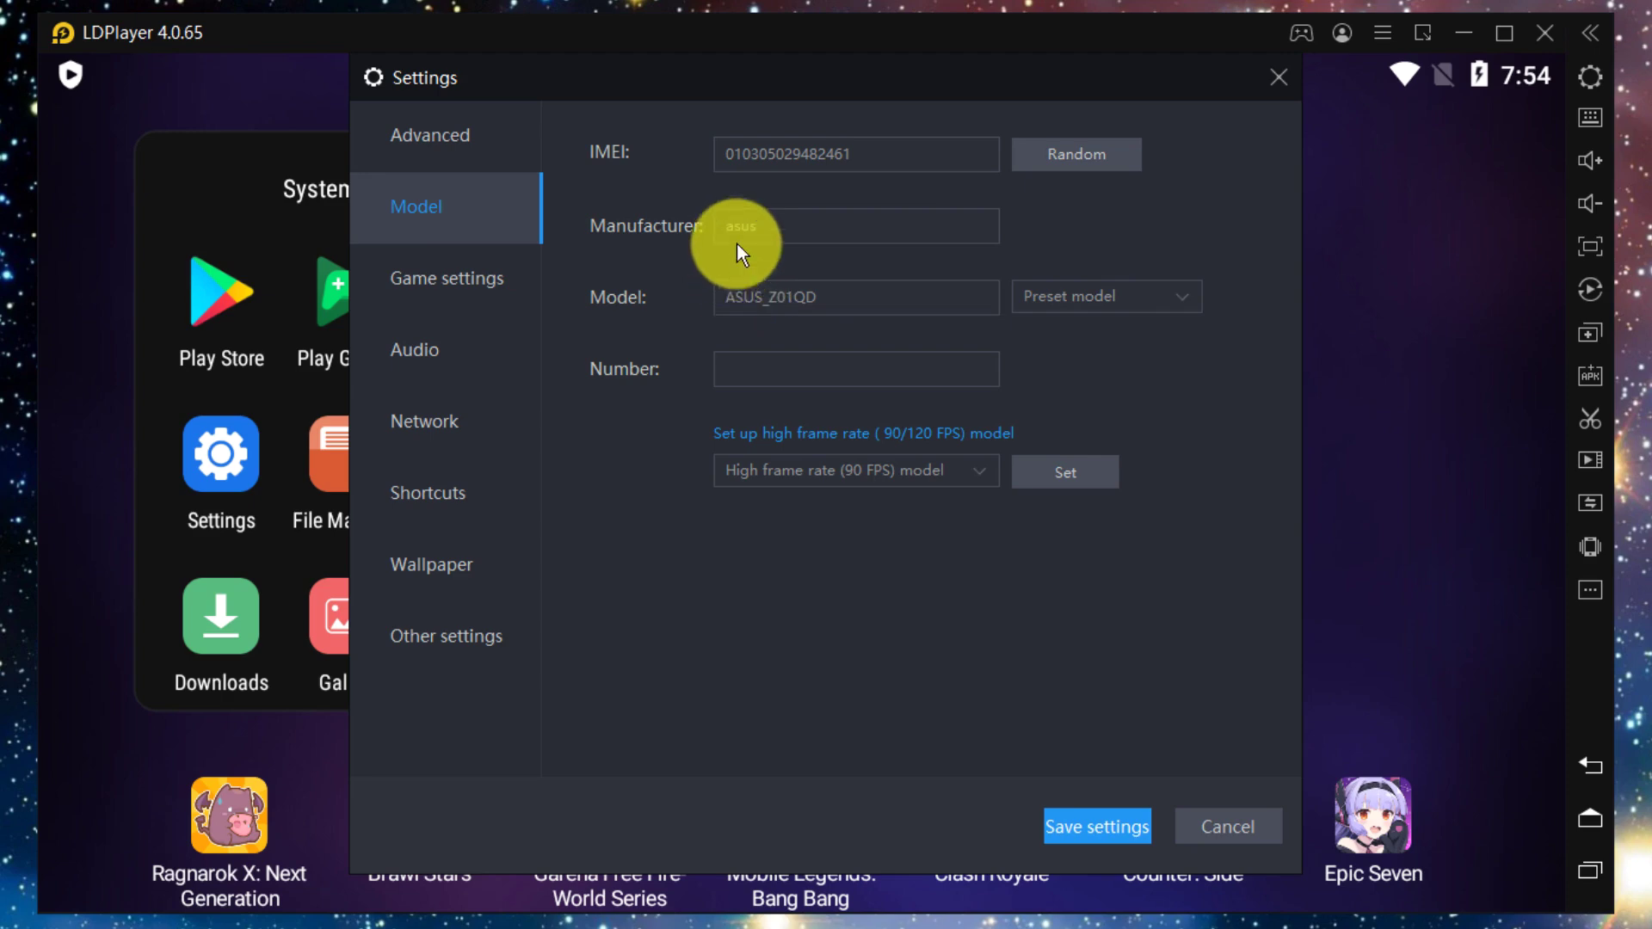
click(780, 230)
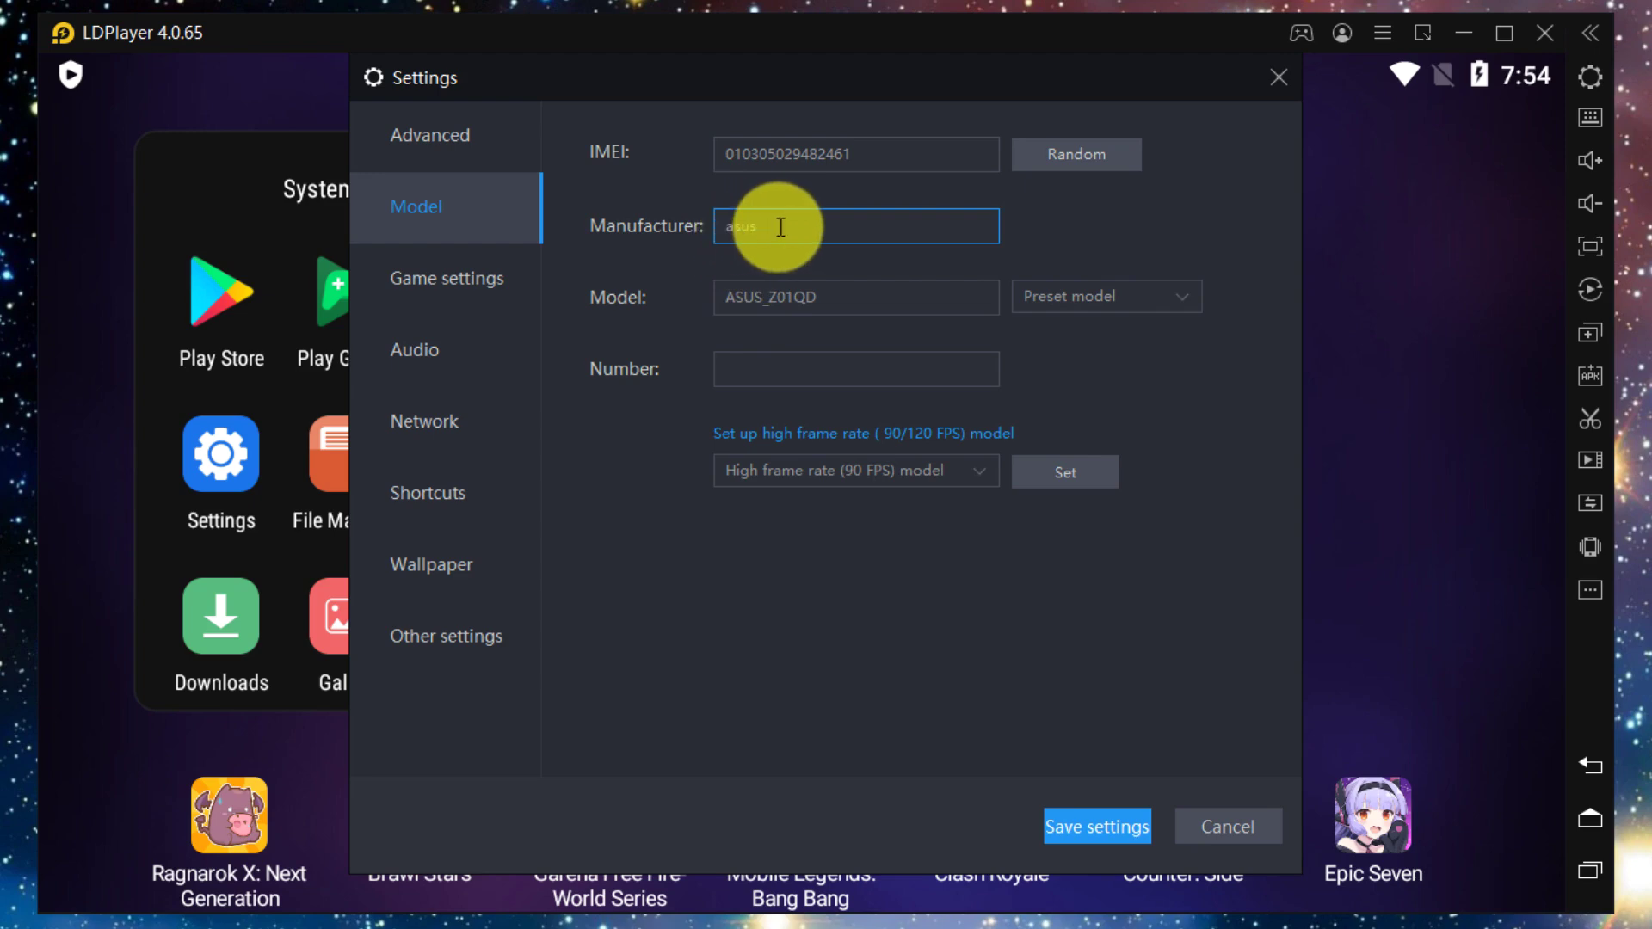
click(1103, 302)
scroll(1105, 473, down, 2)
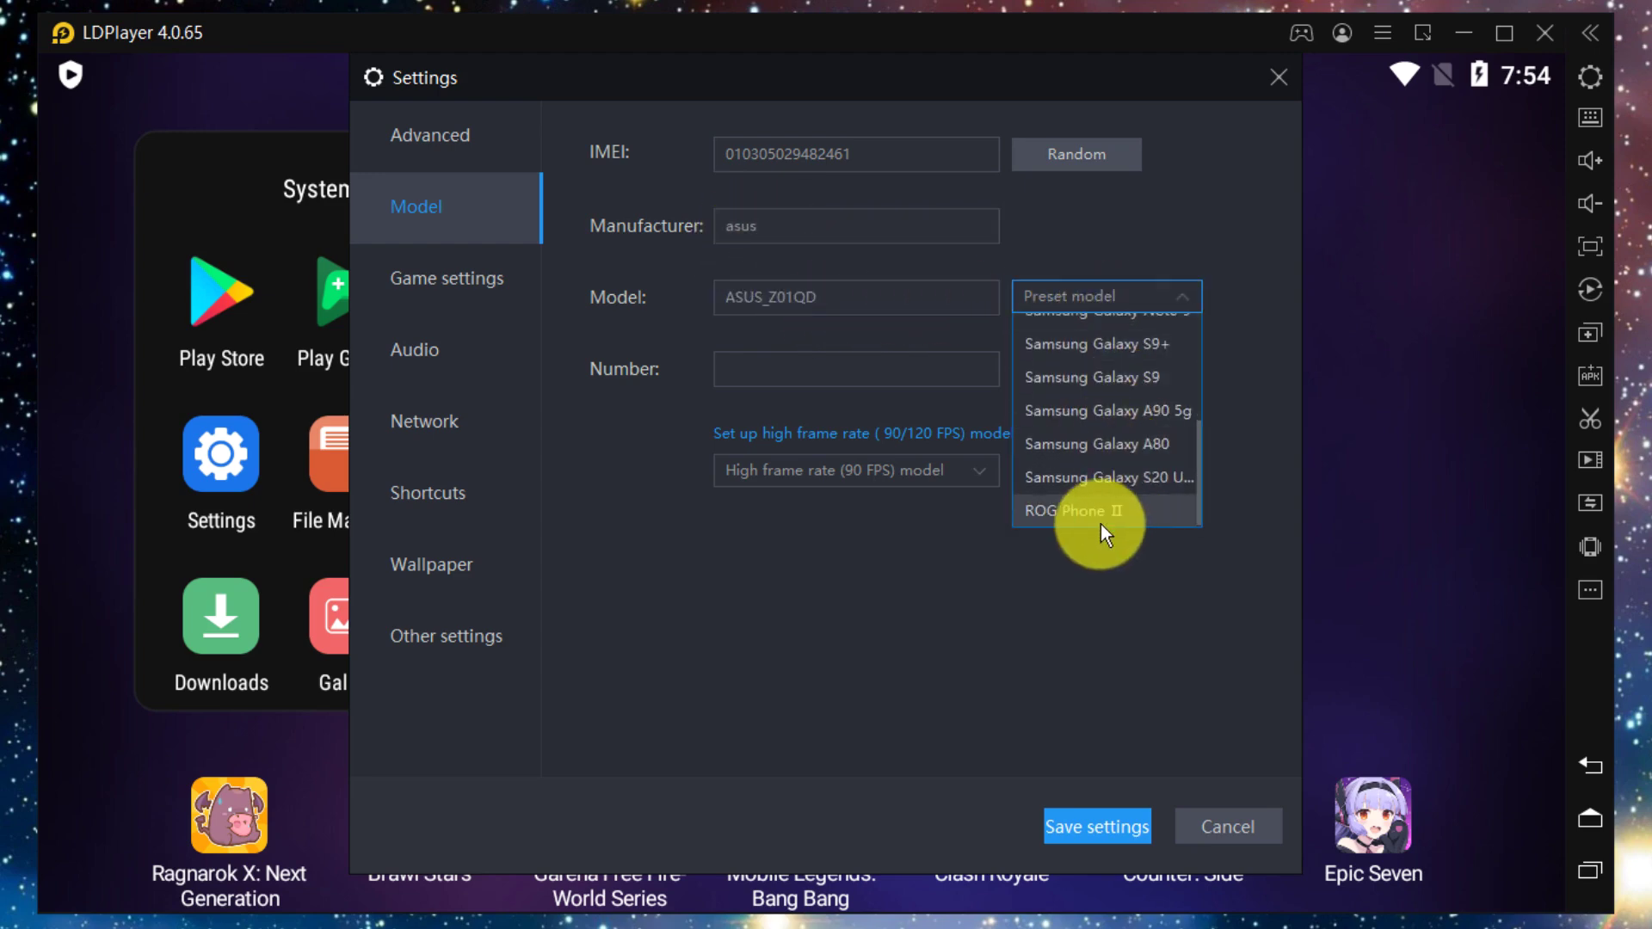
click(850, 585)
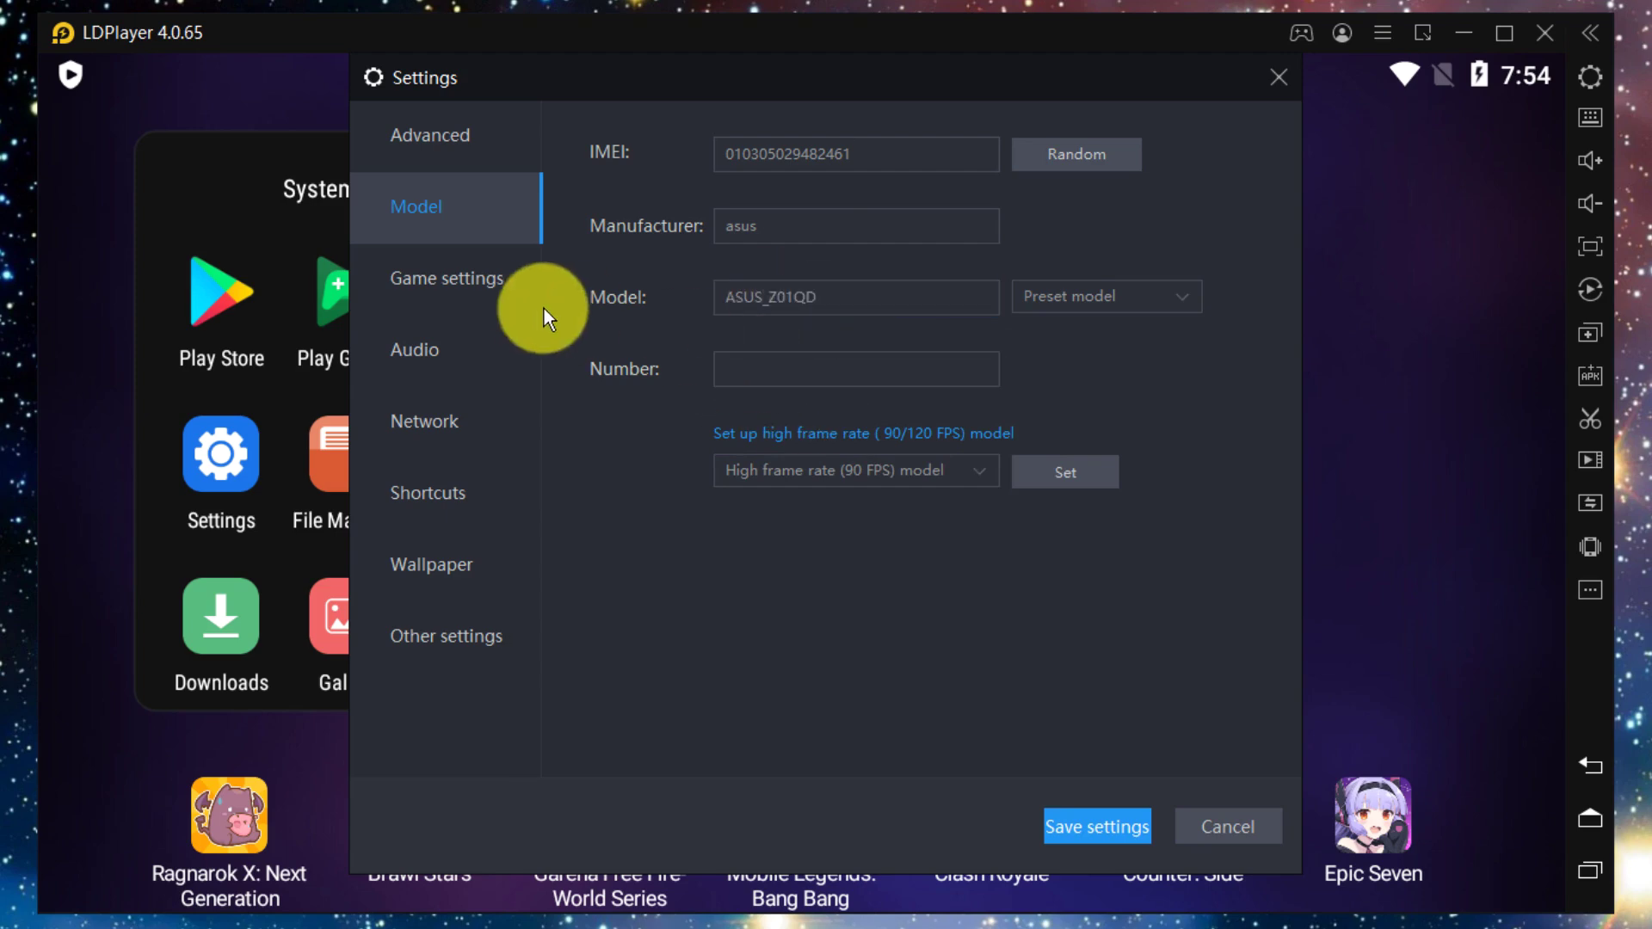
- Examine the game settings and the available frame rate choices without changing them
click(488, 286)
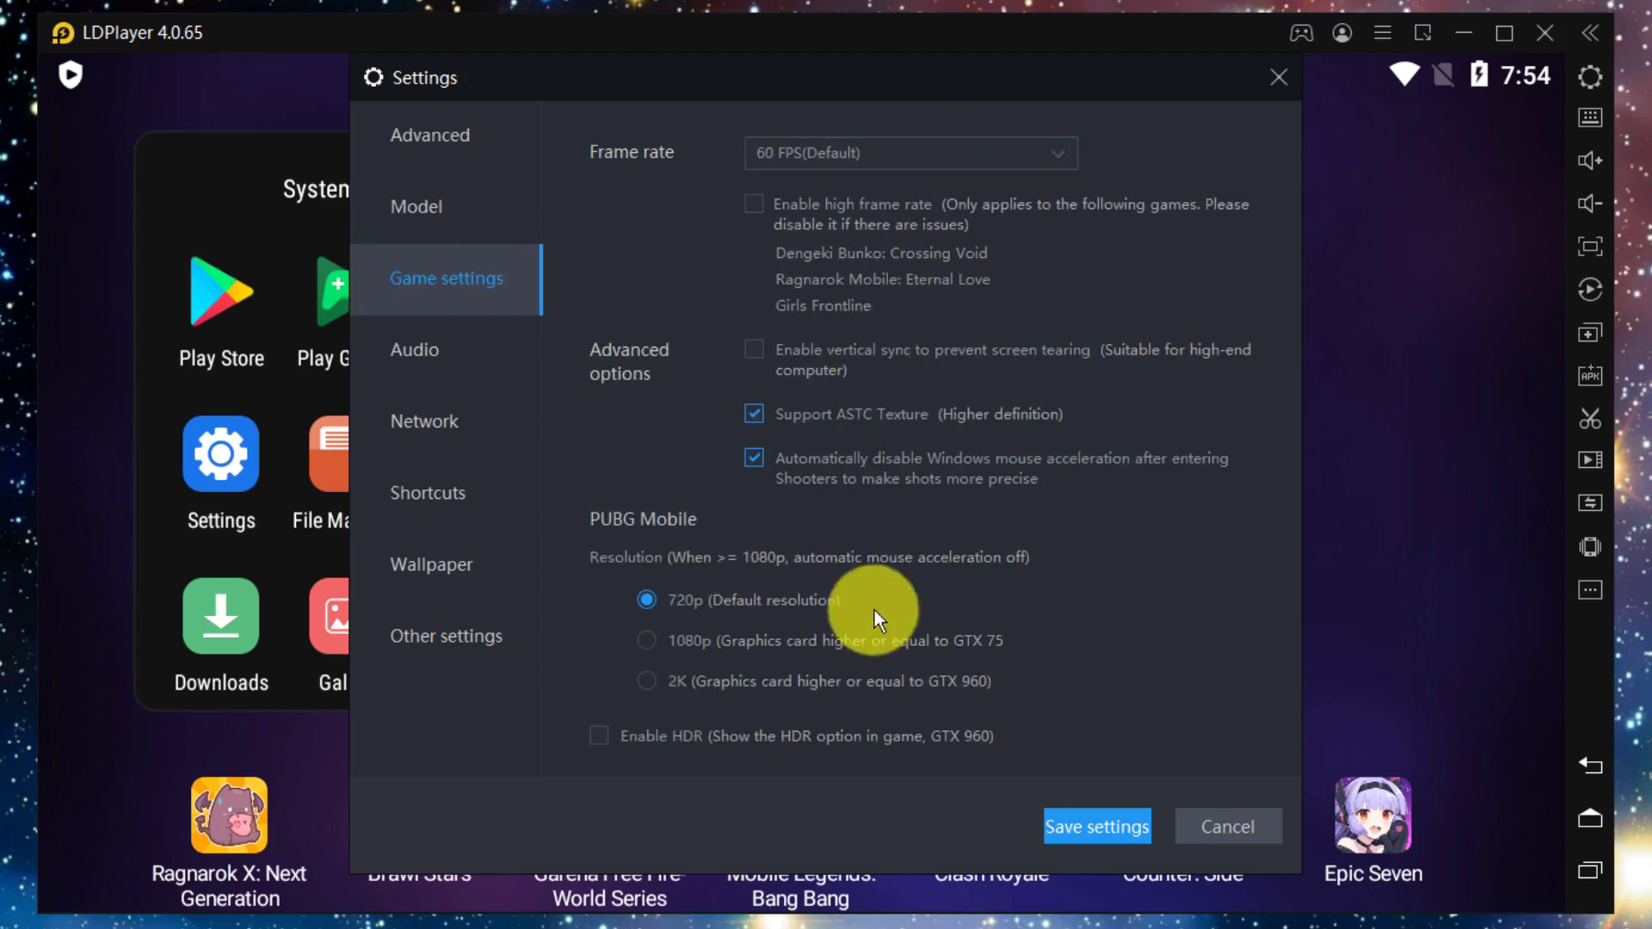
click(884, 153)
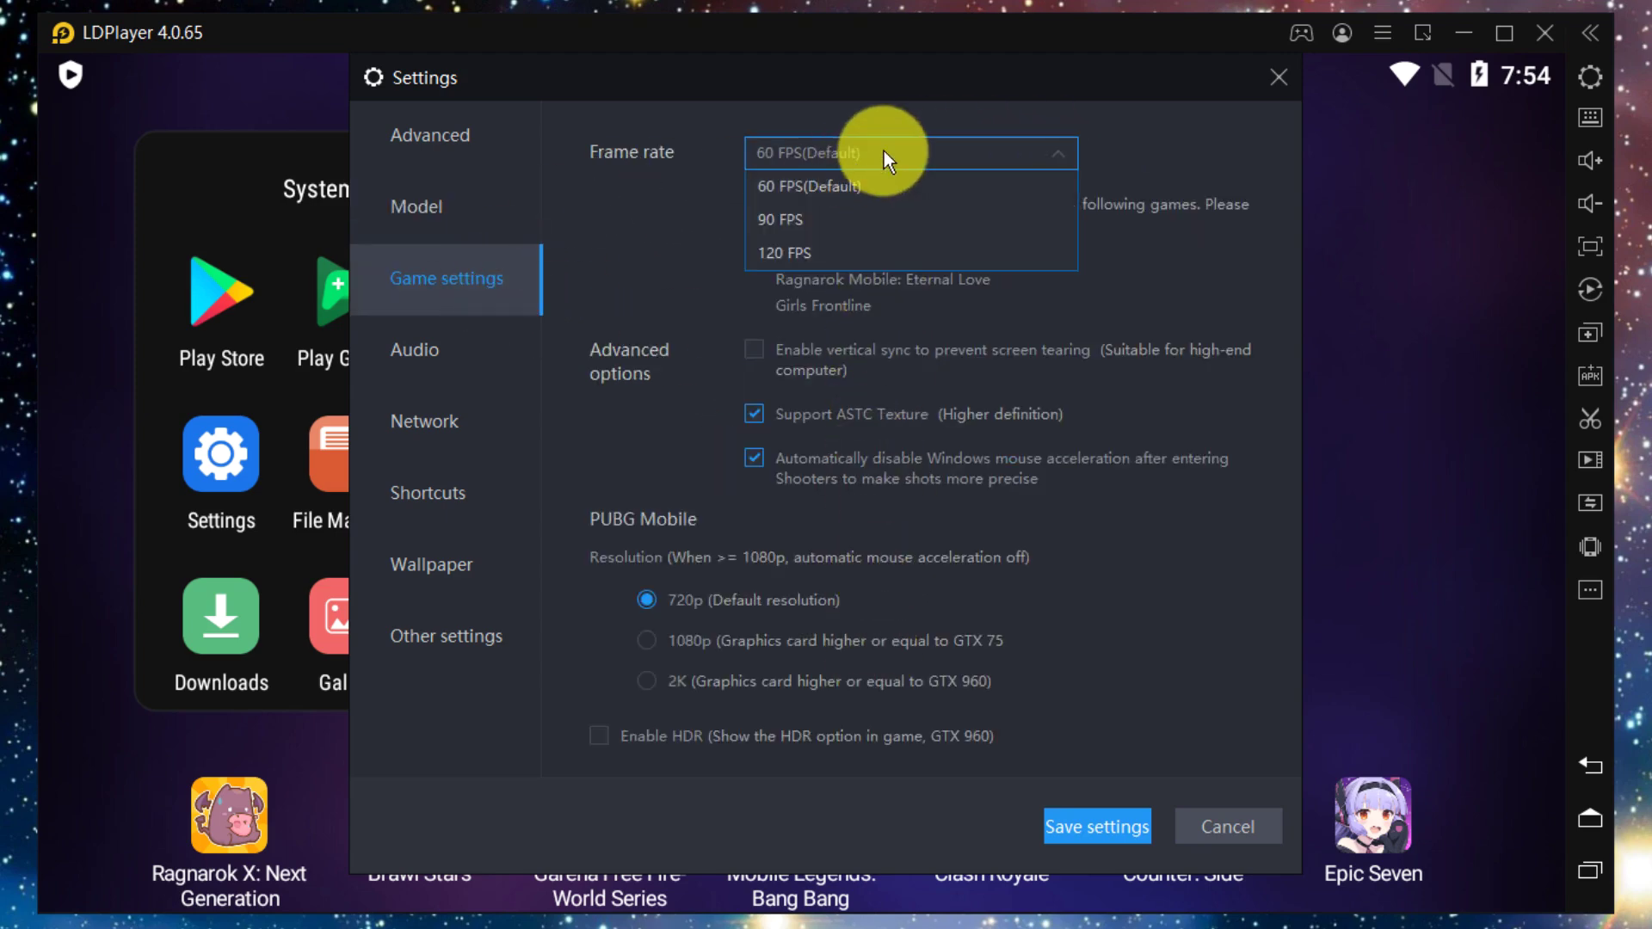
click(1151, 248)
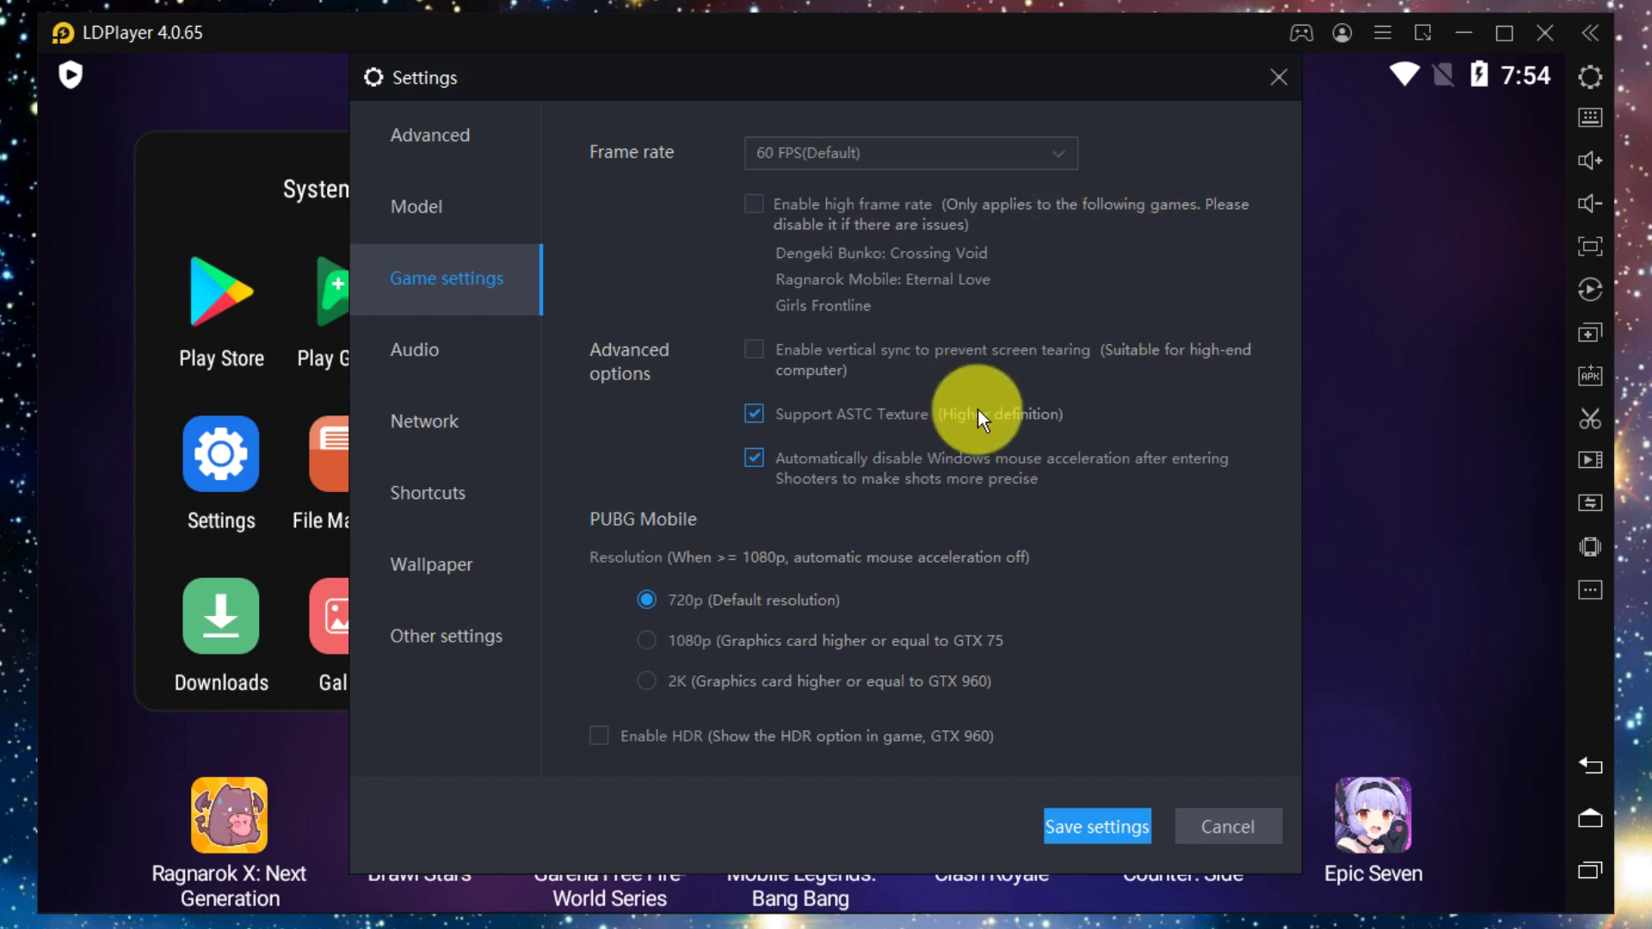
- Review the audio, network, shortcuts, wallpaper and other emulator settings, and leave the settings without saving
click(482, 352)
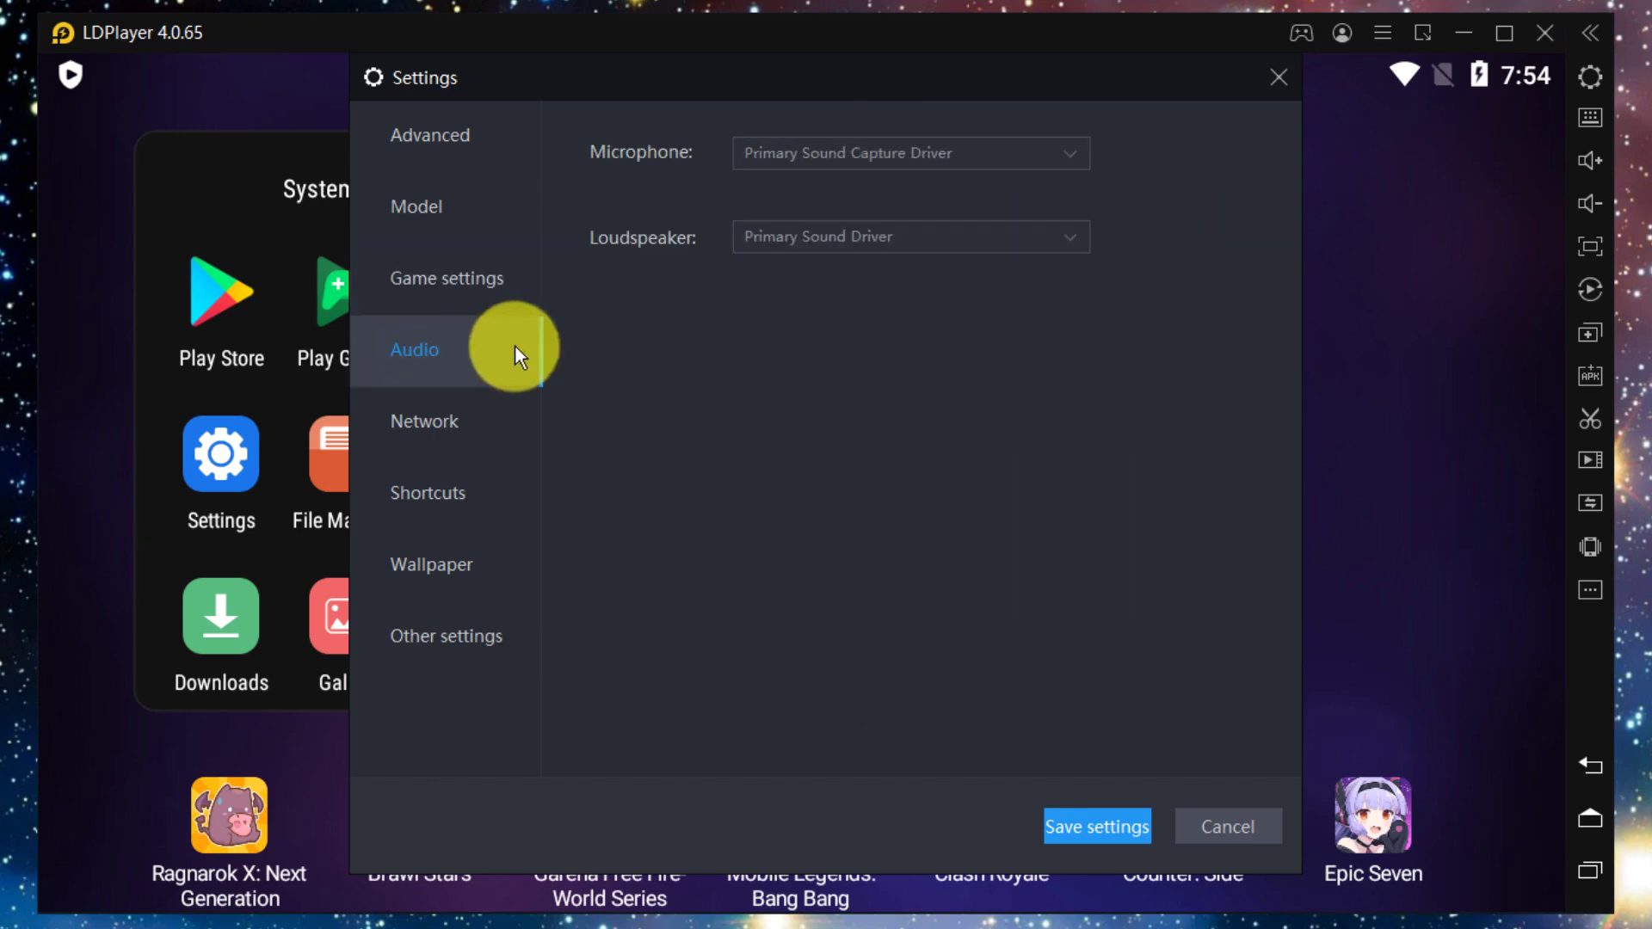
click(426, 421)
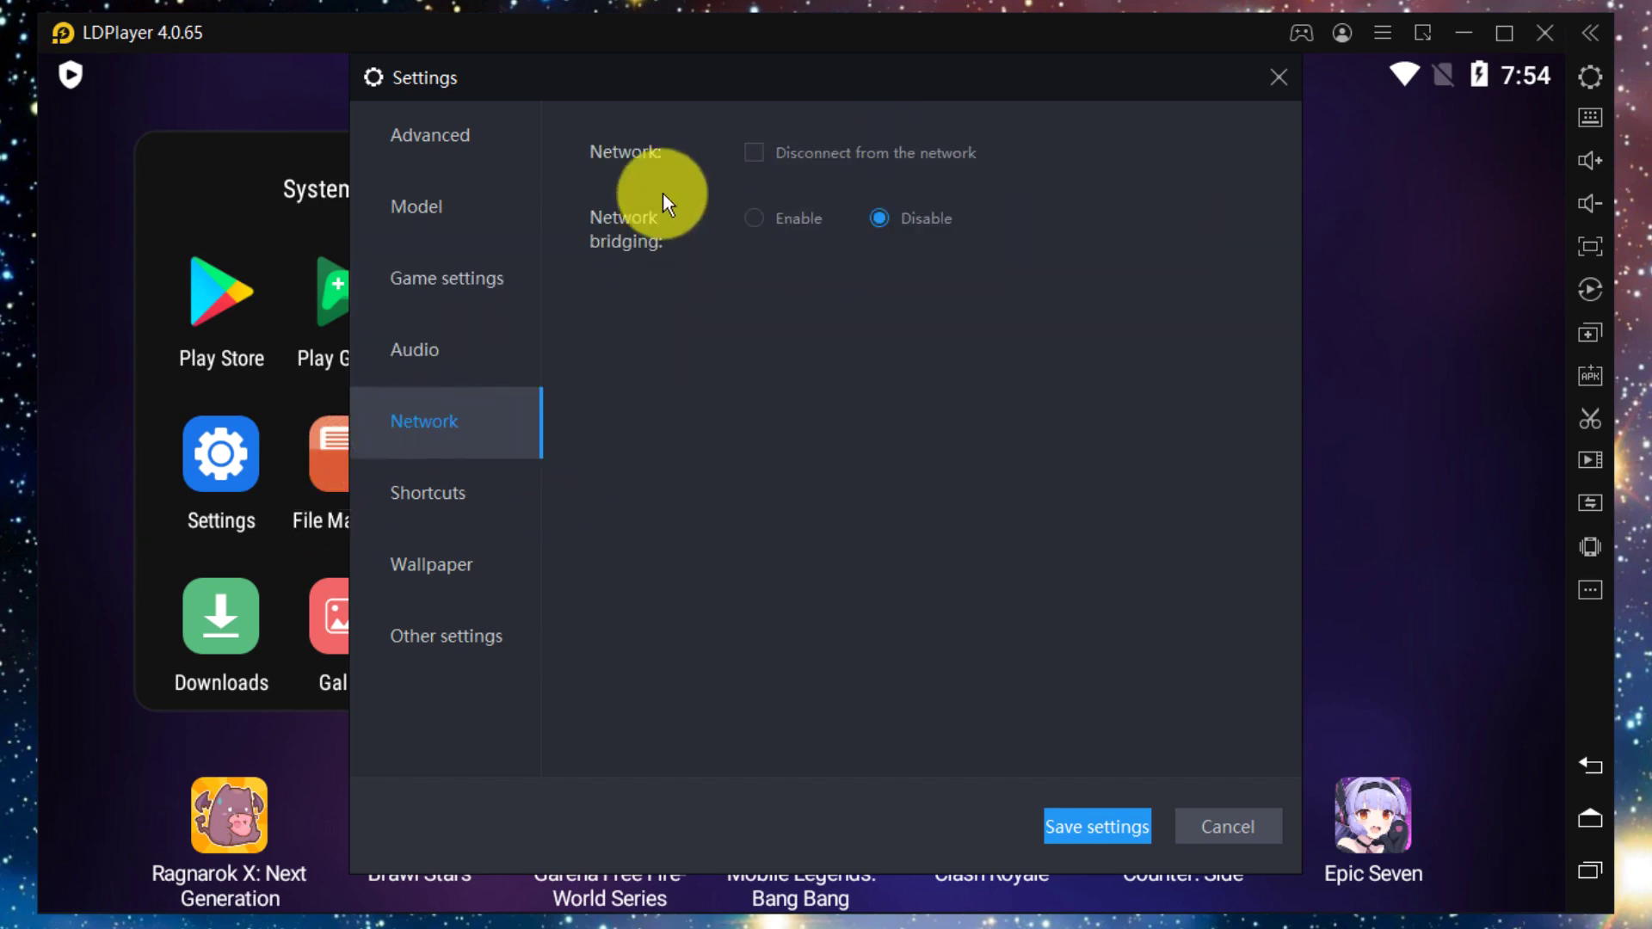
click(477, 493)
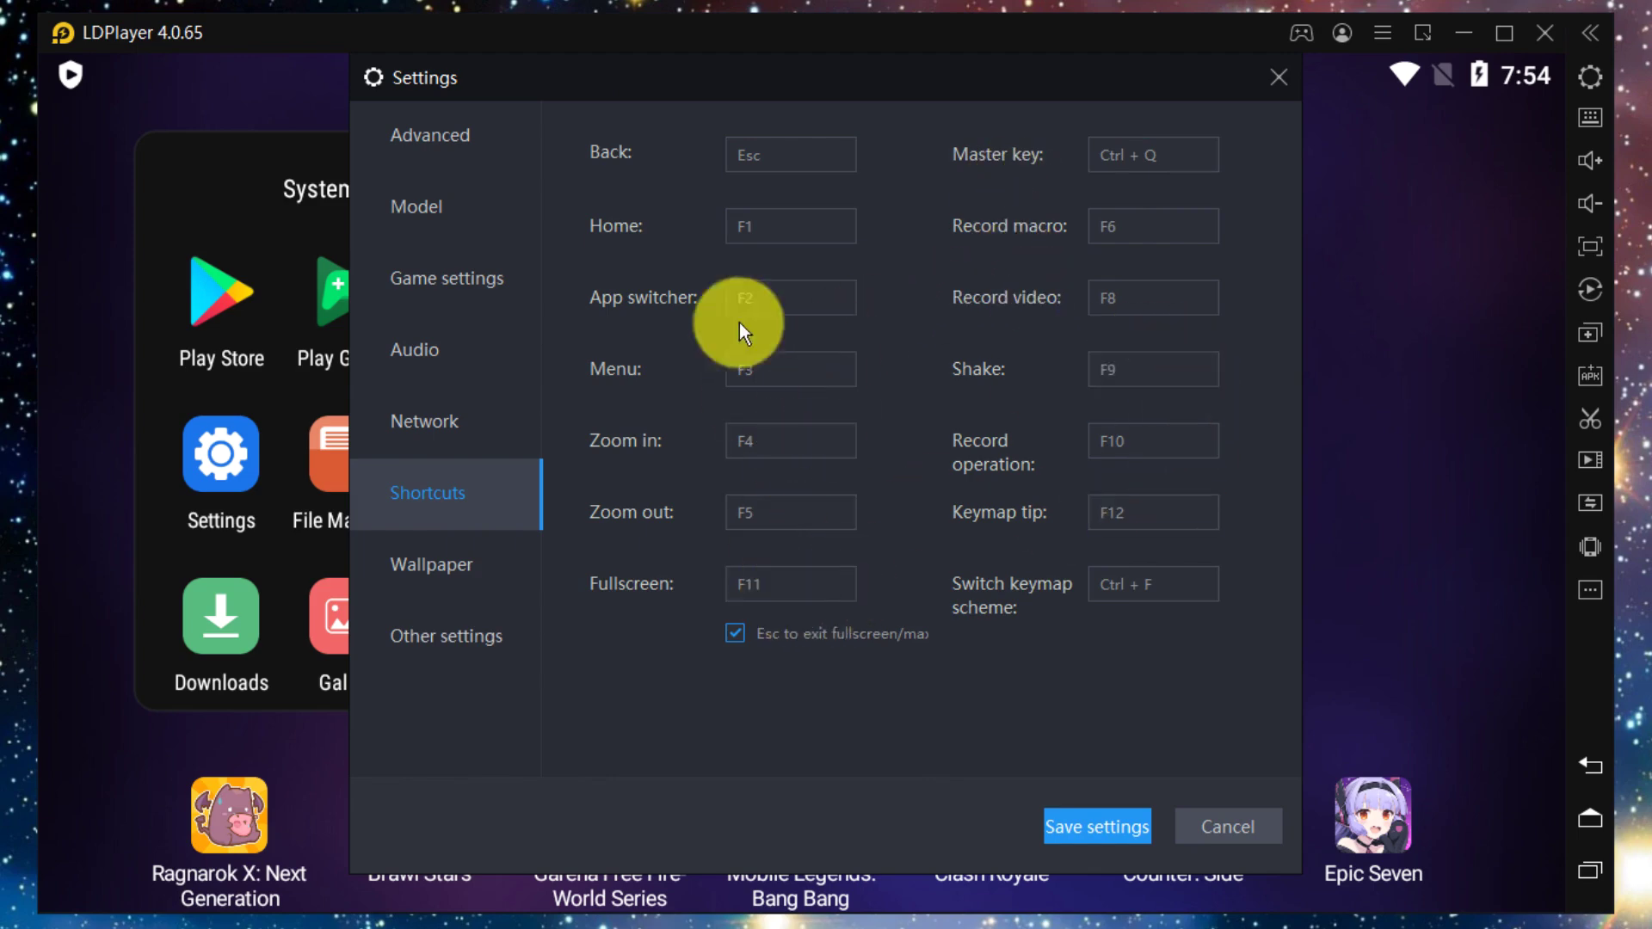
click(492, 575)
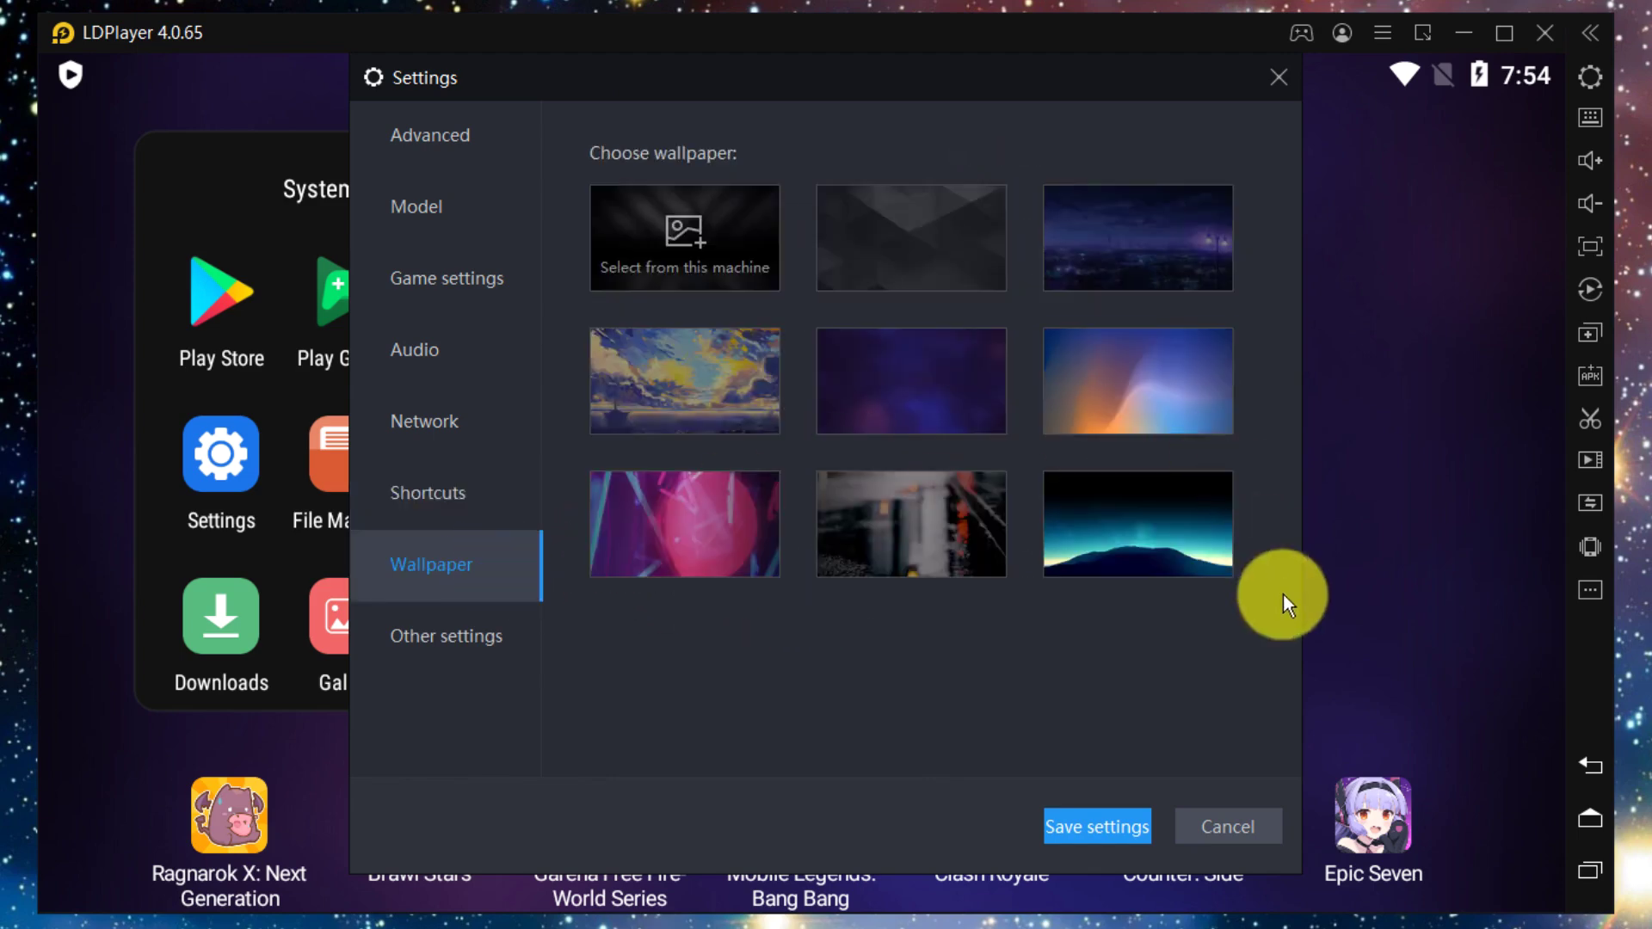
click(487, 627)
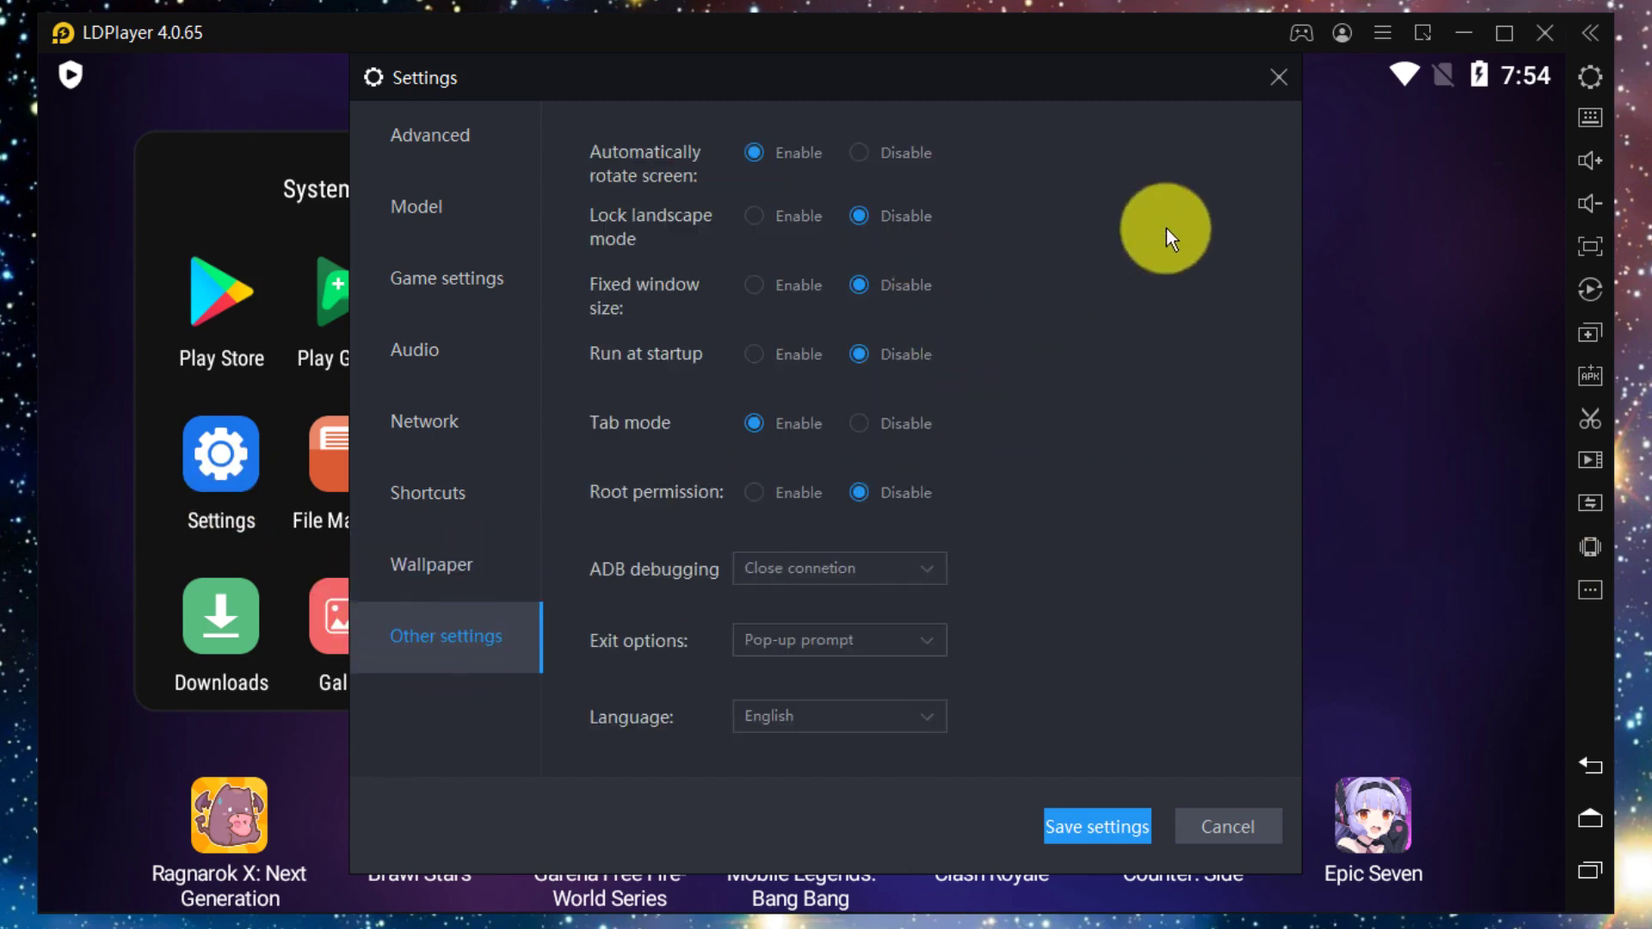
click(1239, 824)
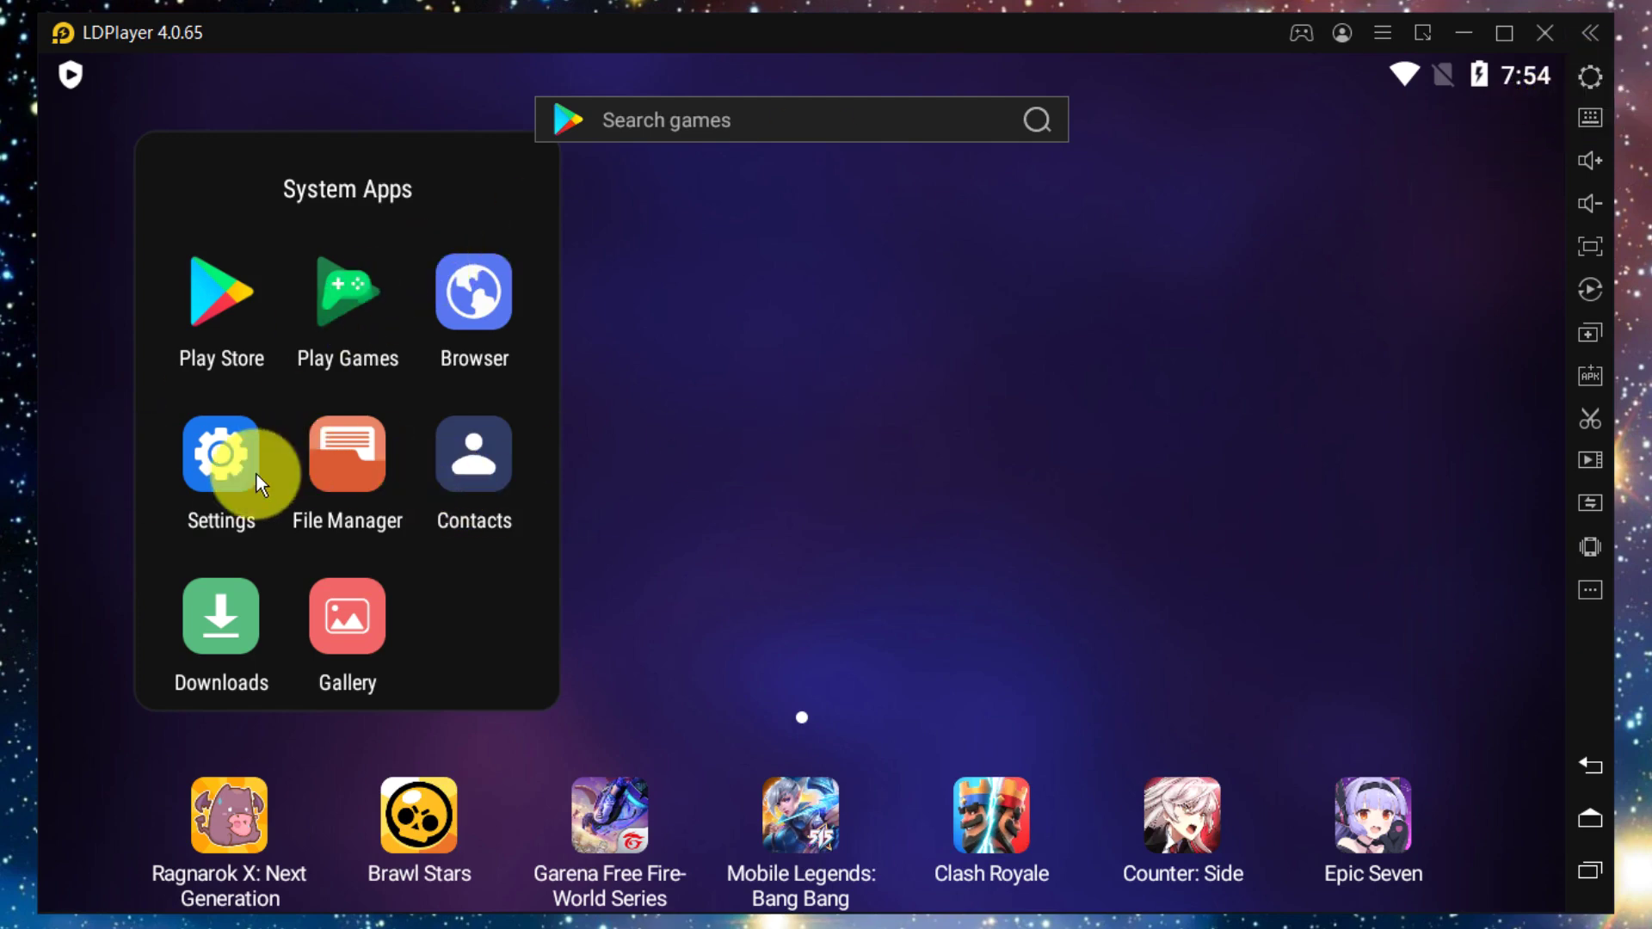
- Look through the Android Settings app and its Wi-Fi page, and close the Settings tab
click(232, 459)
scroll(328, 453, down, 3)
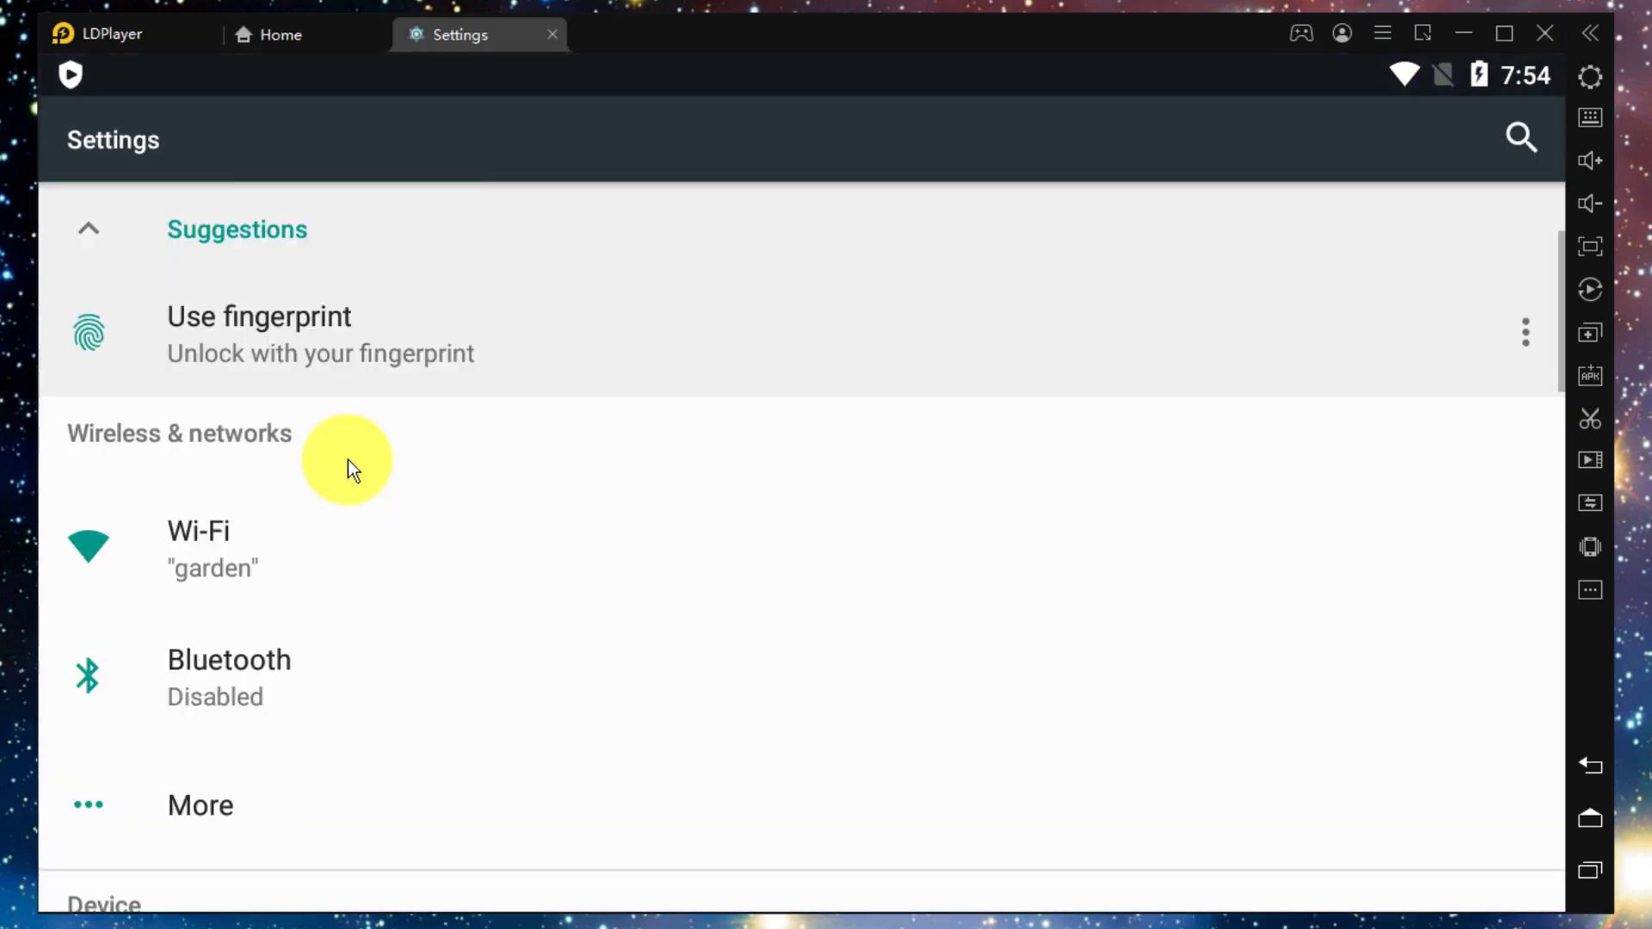
scroll(396, 448, down, 5)
scroll(458, 565, up, 5)
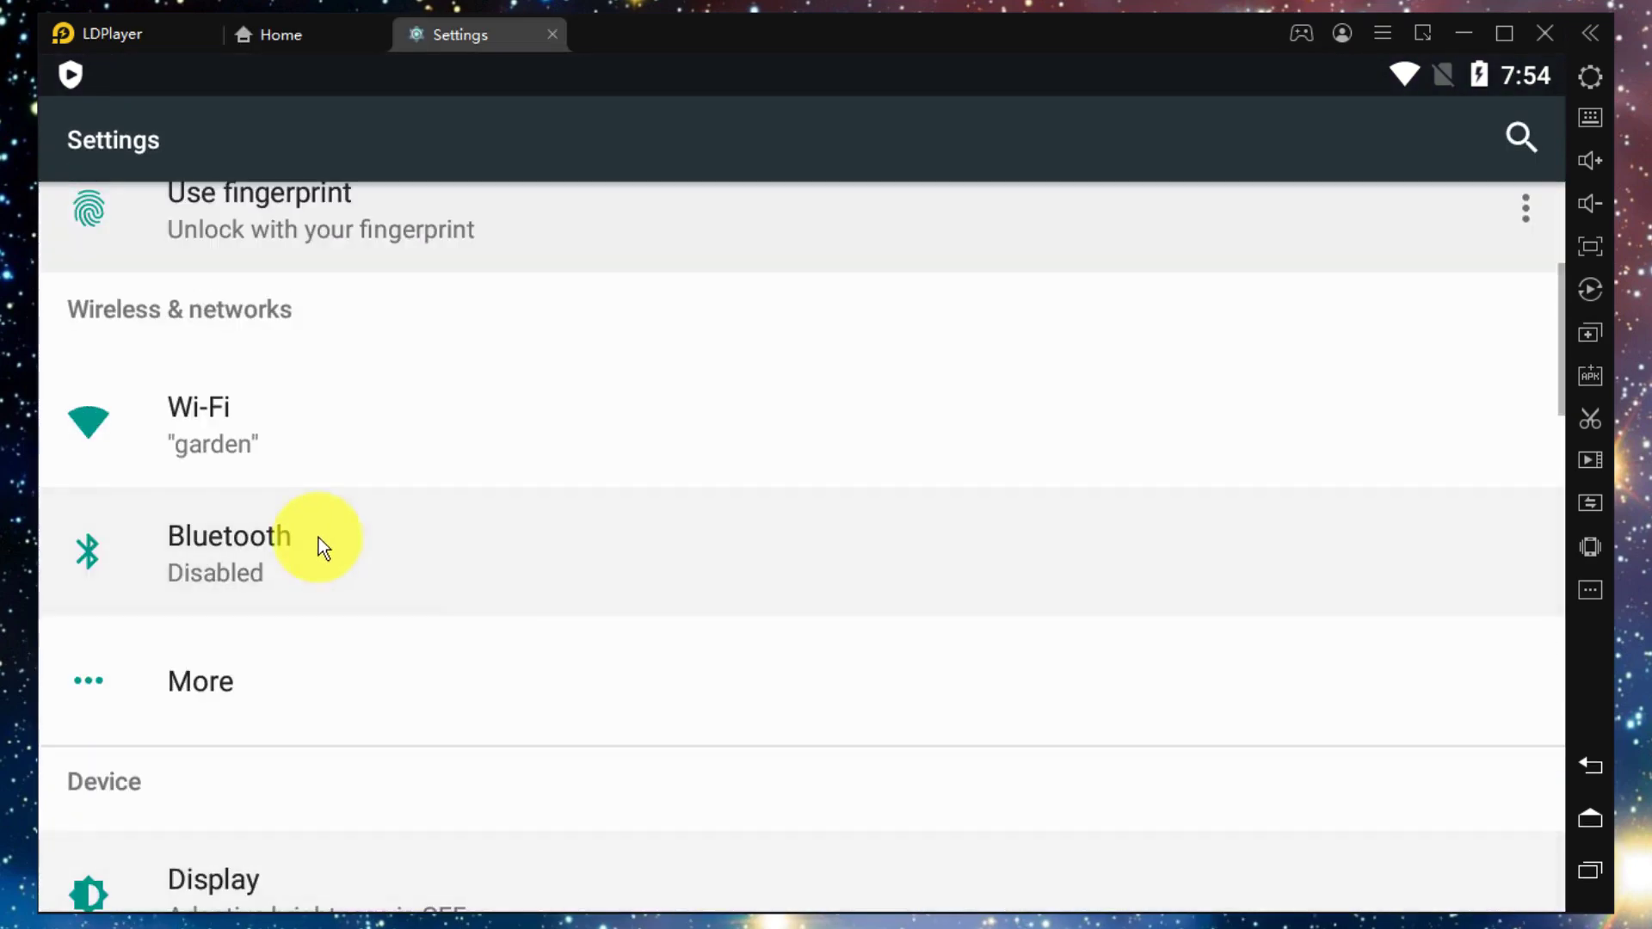
click(182, 425)
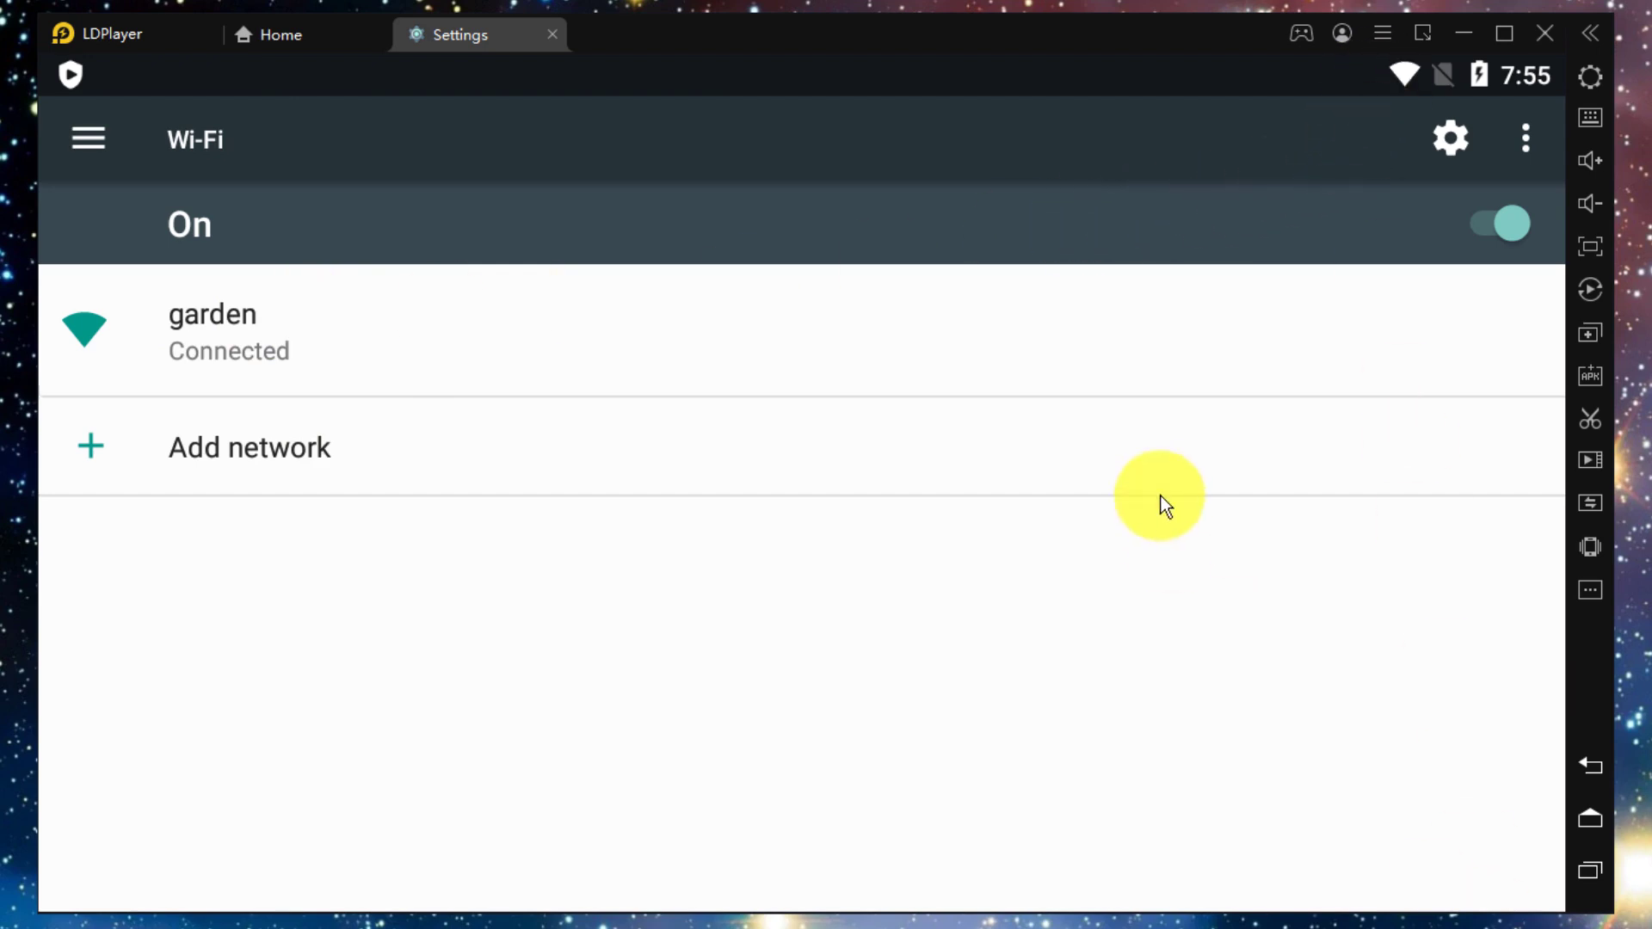
click(552, 37)
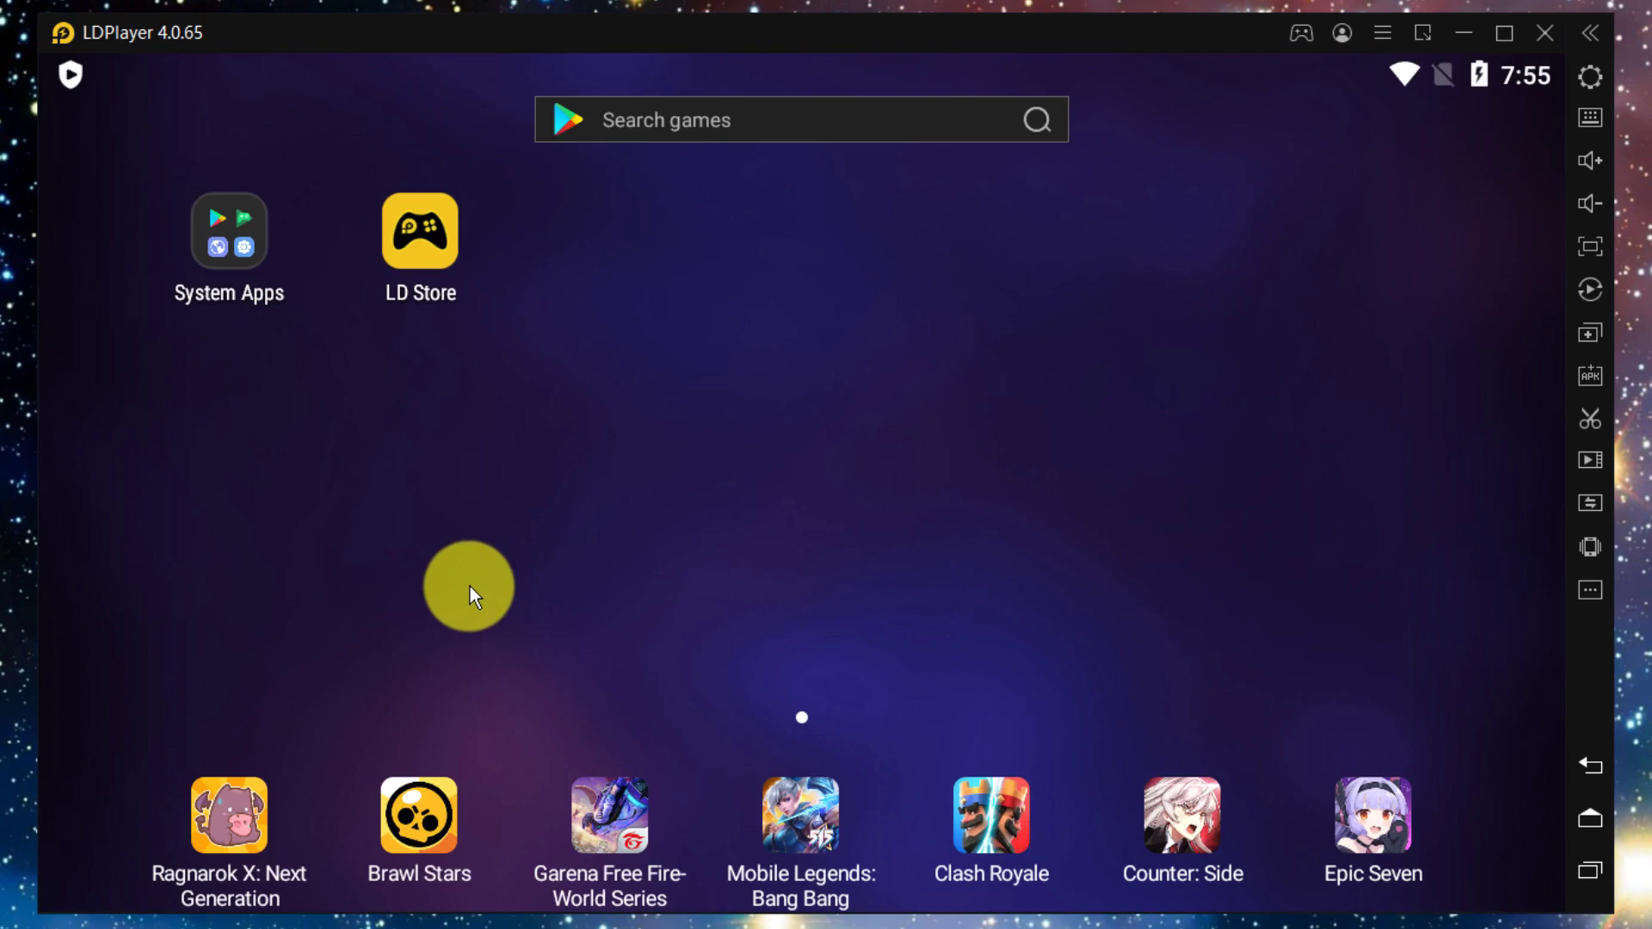
- Open the Play Store from System Apps and start the Google sign-in
click(252, 251)
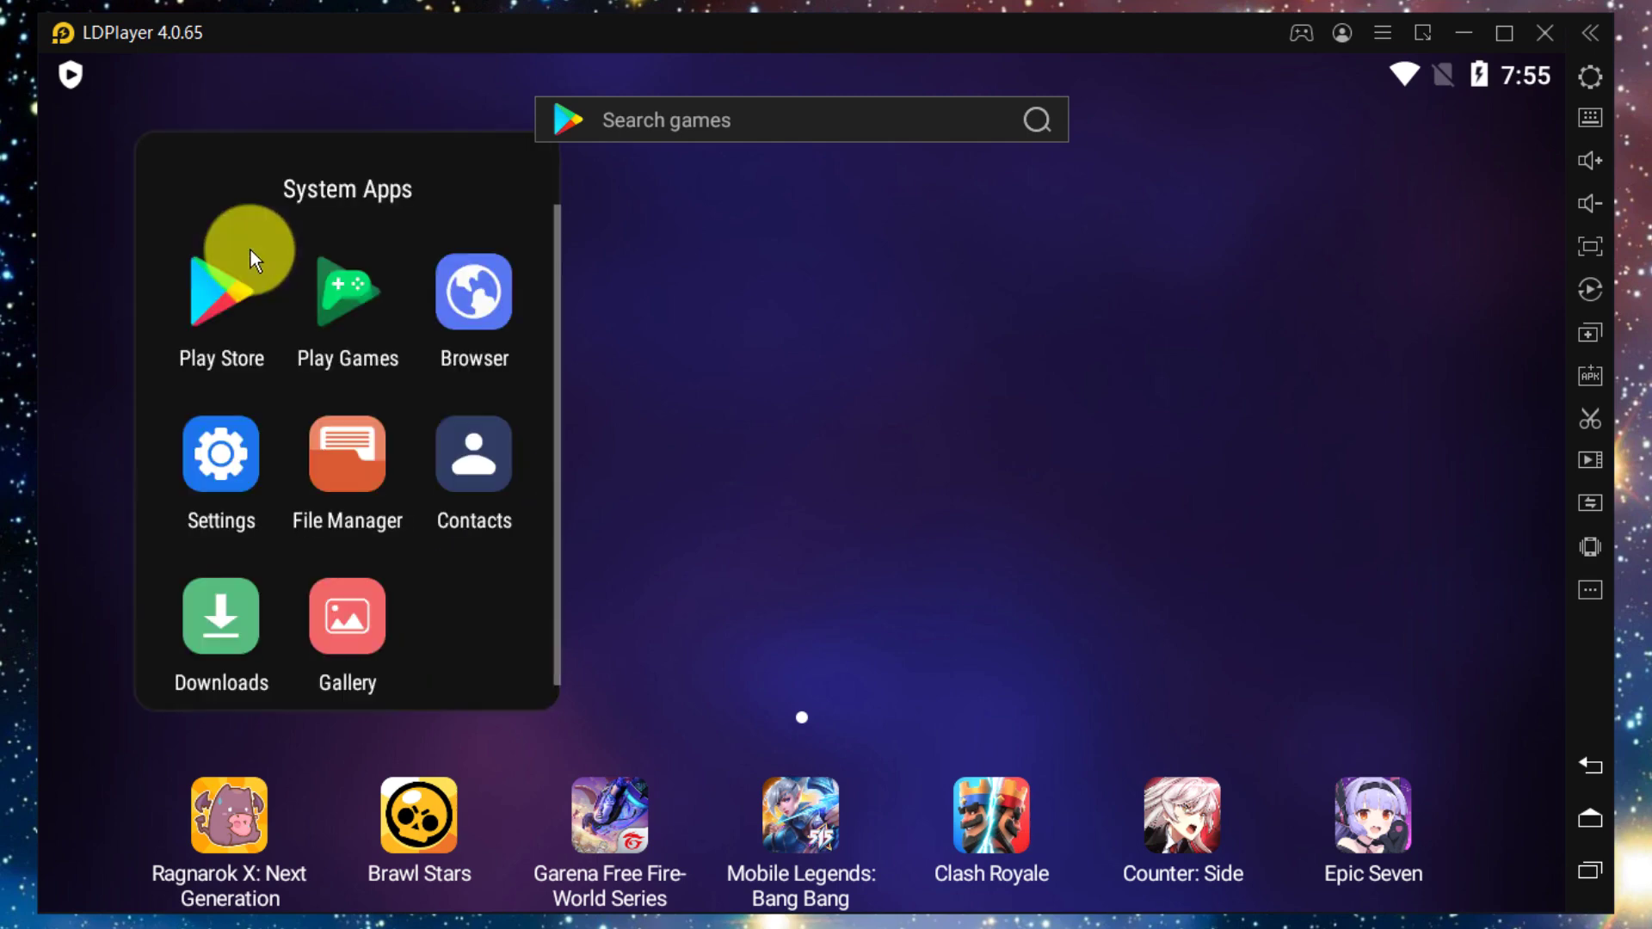
click(223, 315)
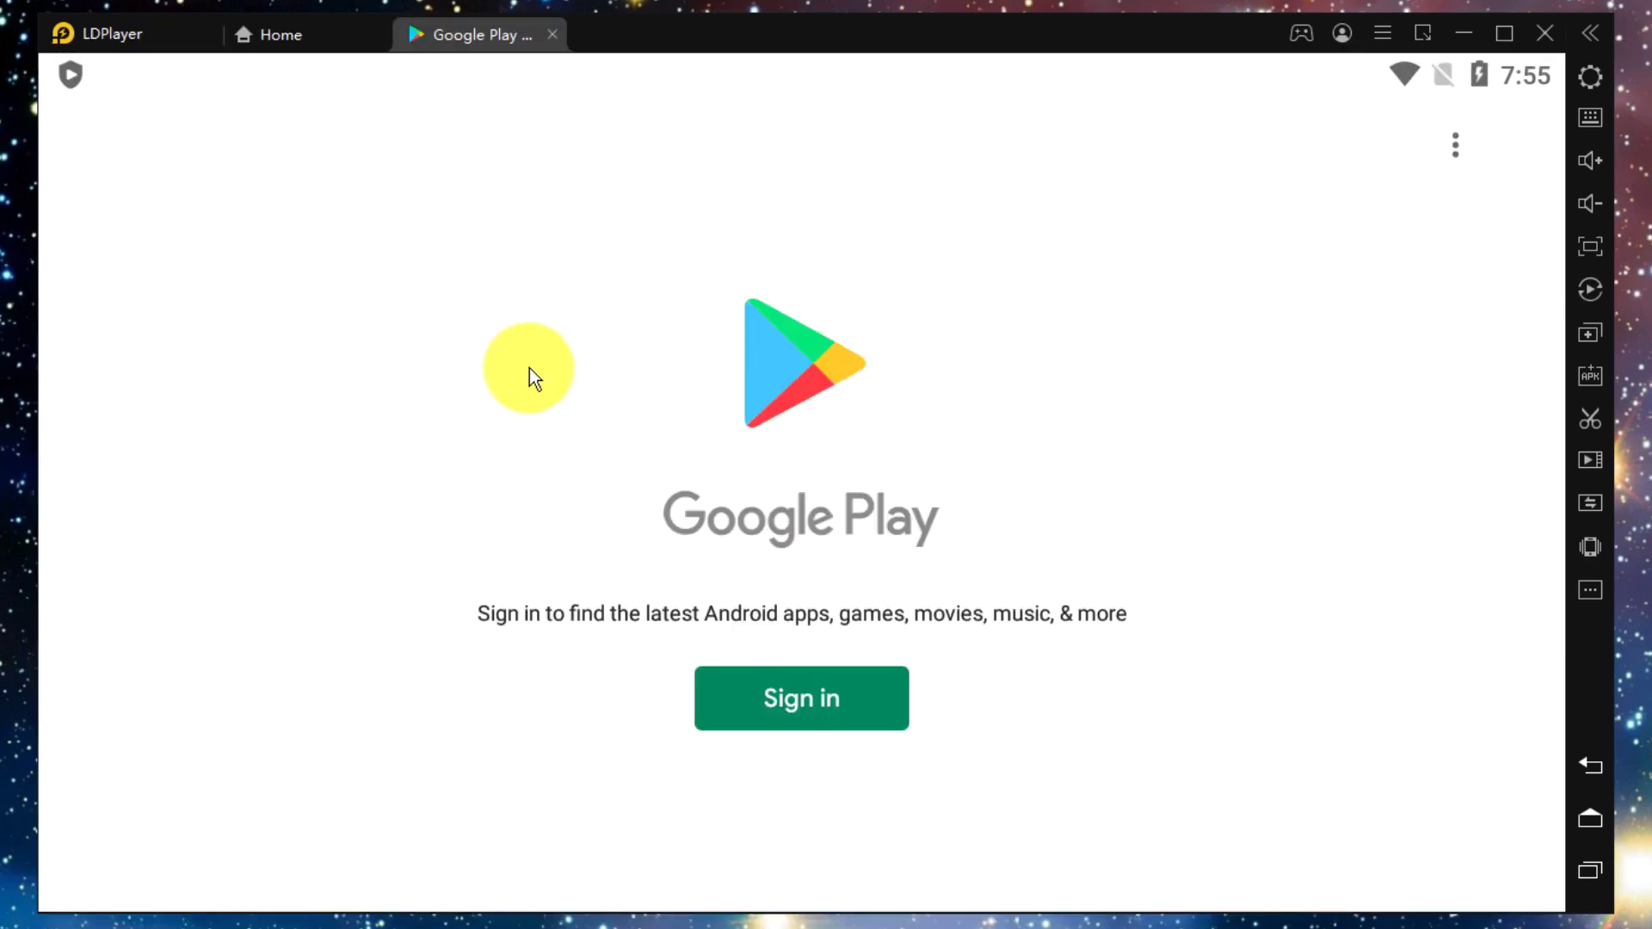
click(797, 689)
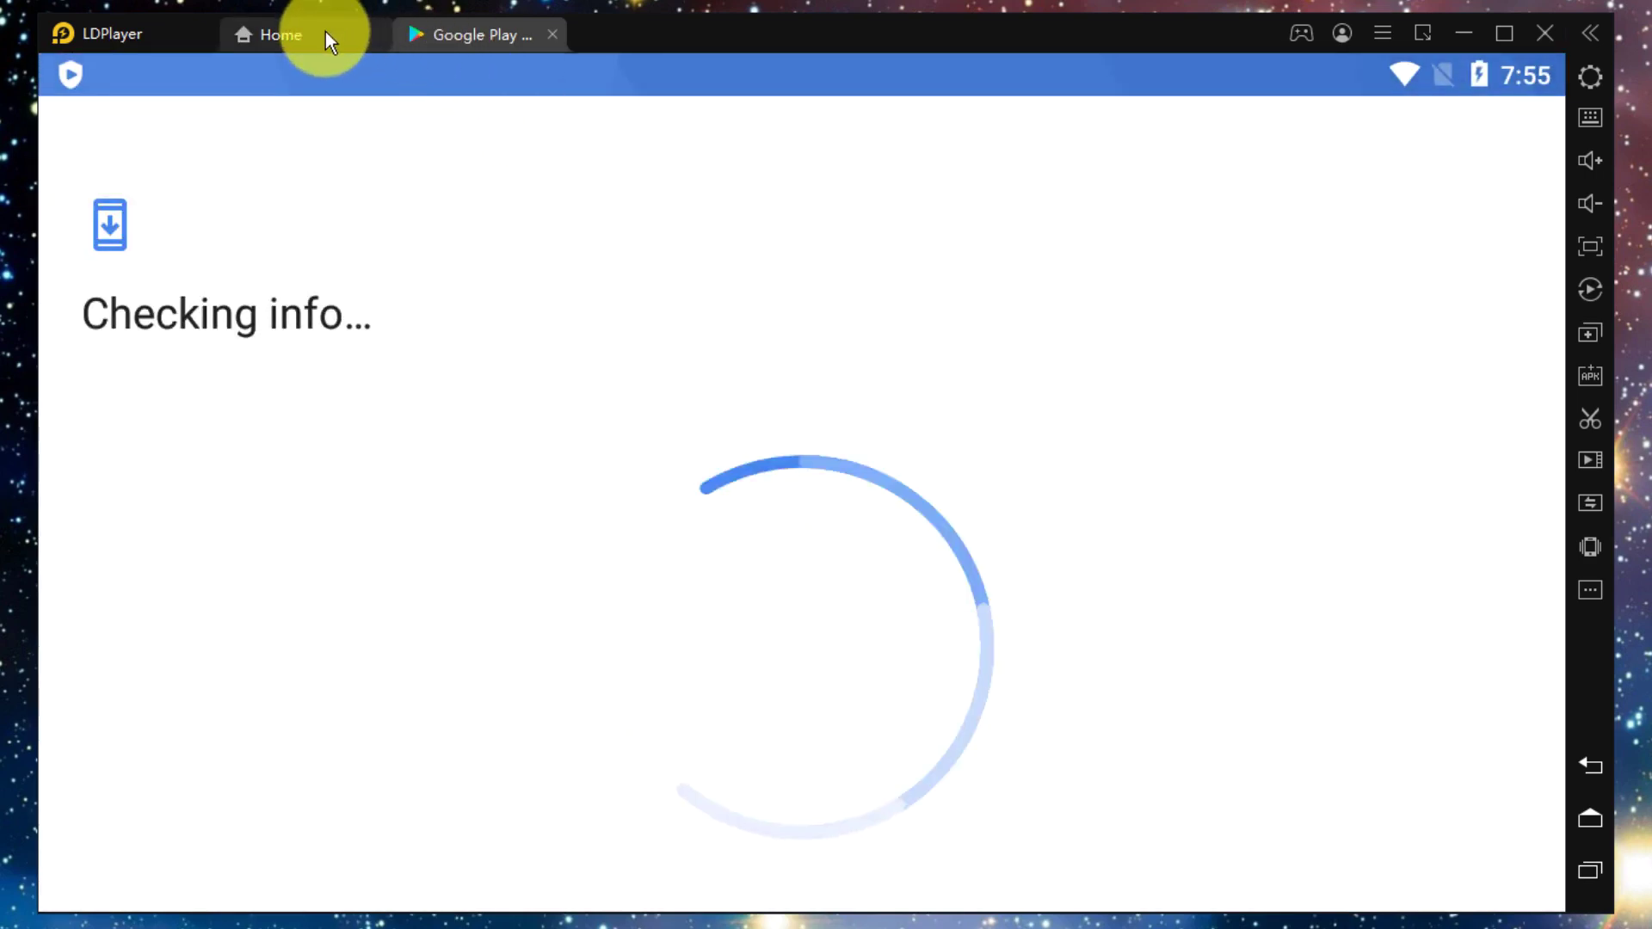
- Return to the home screen, open the Browser from System Apps and search the web for "shad app"
click(325, 34)
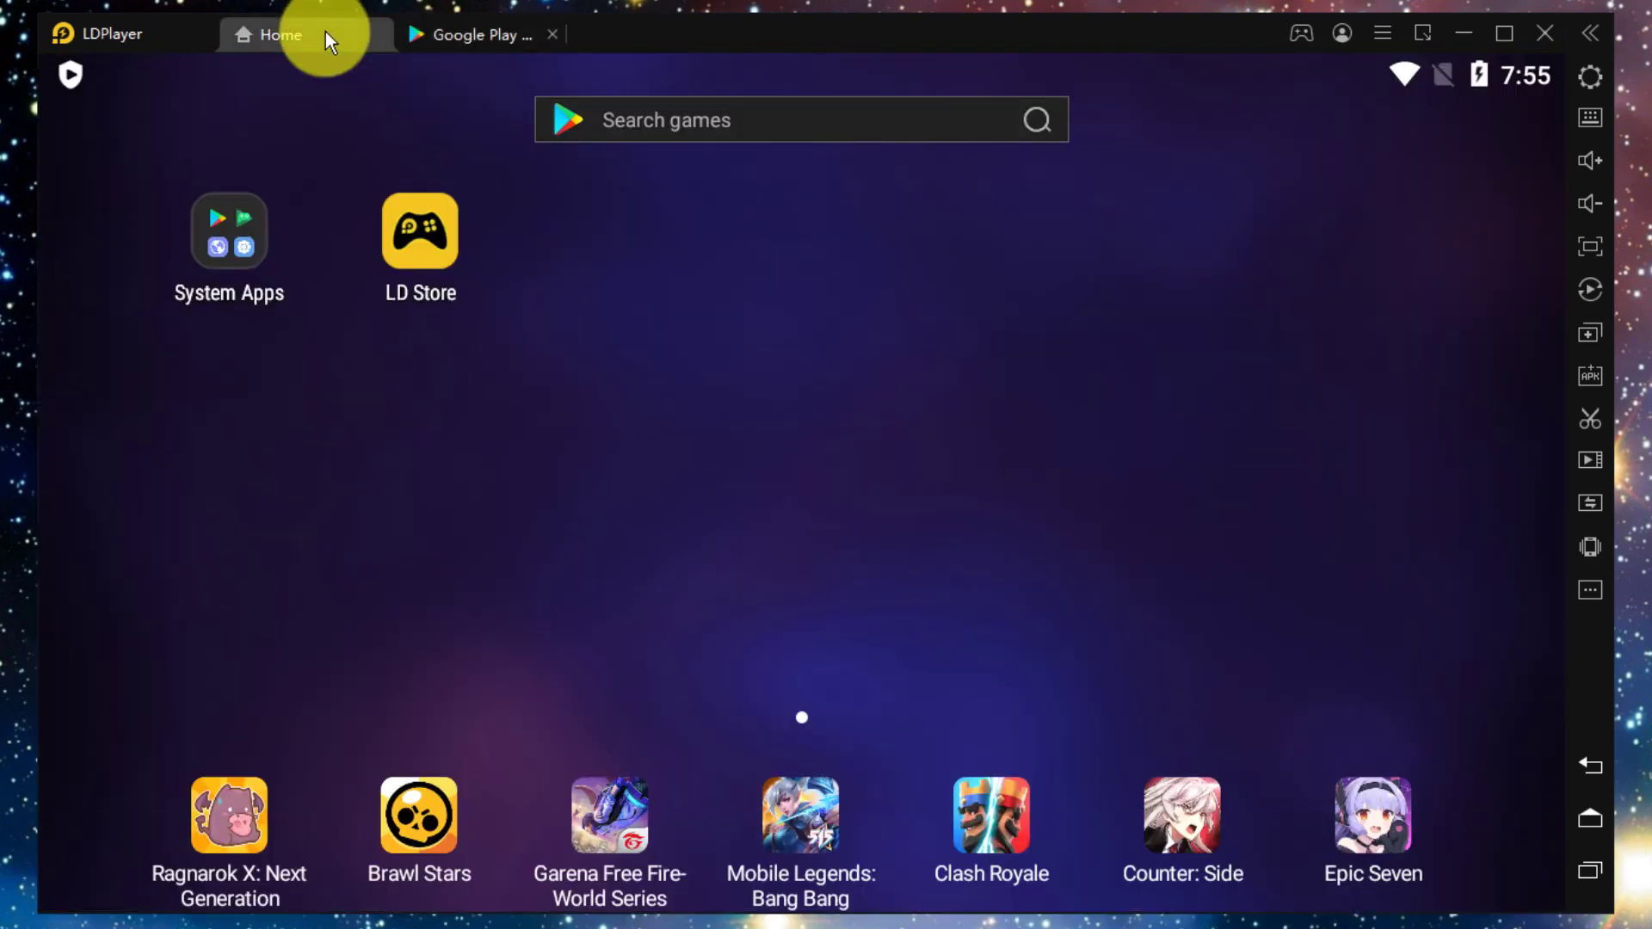
click(239, 222)
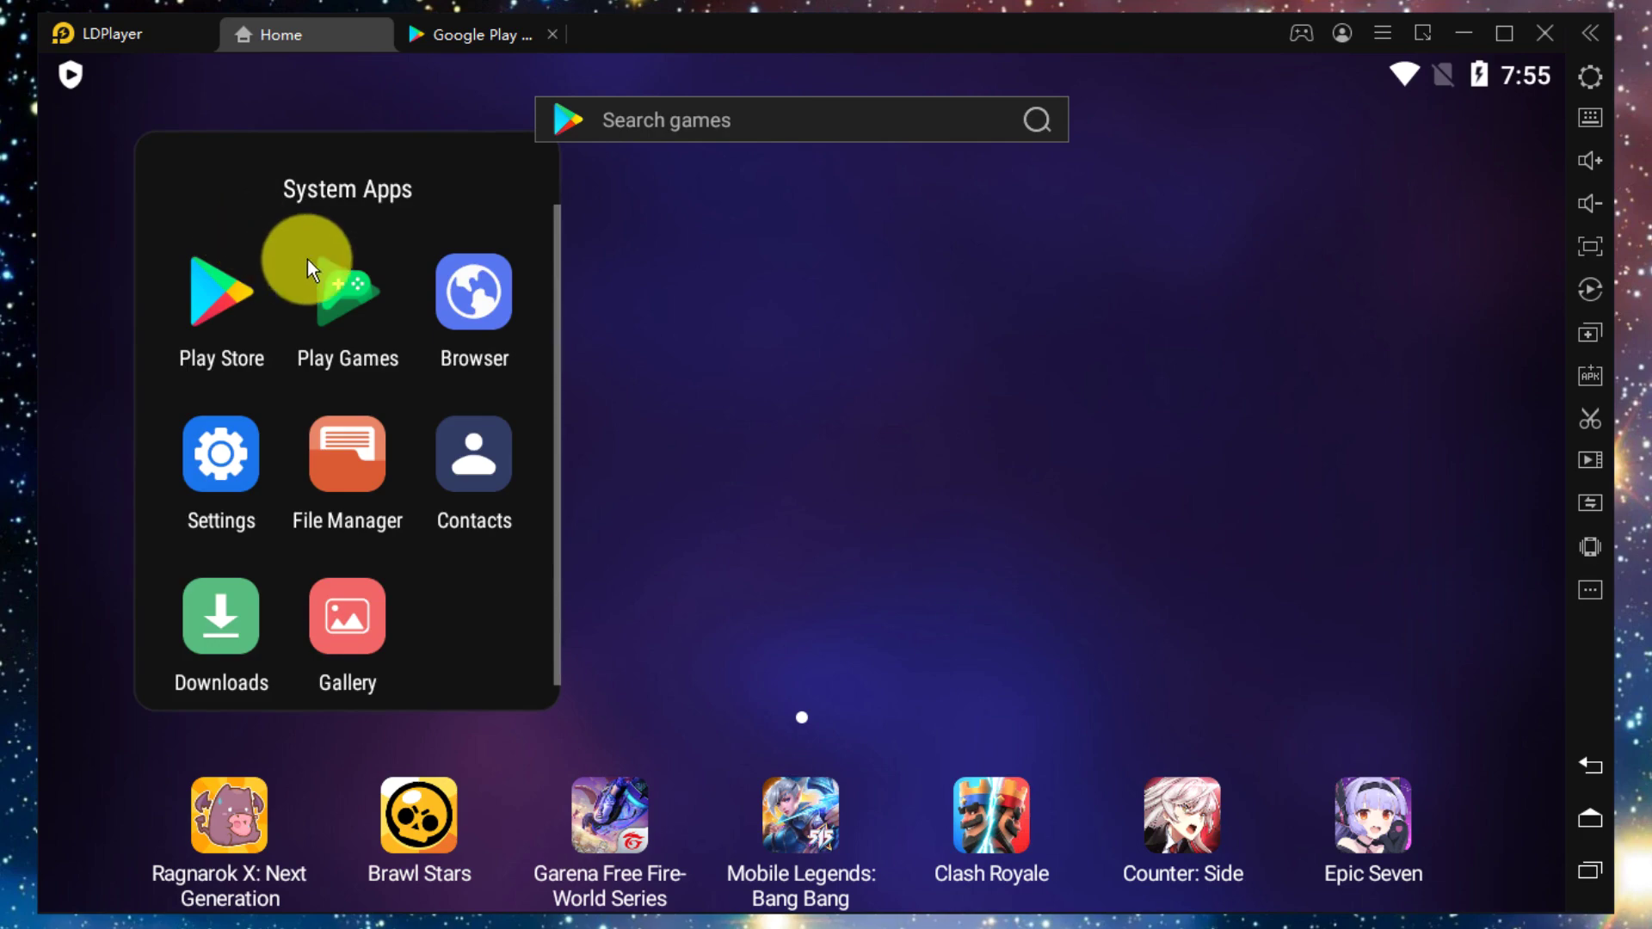
click(477, 291)
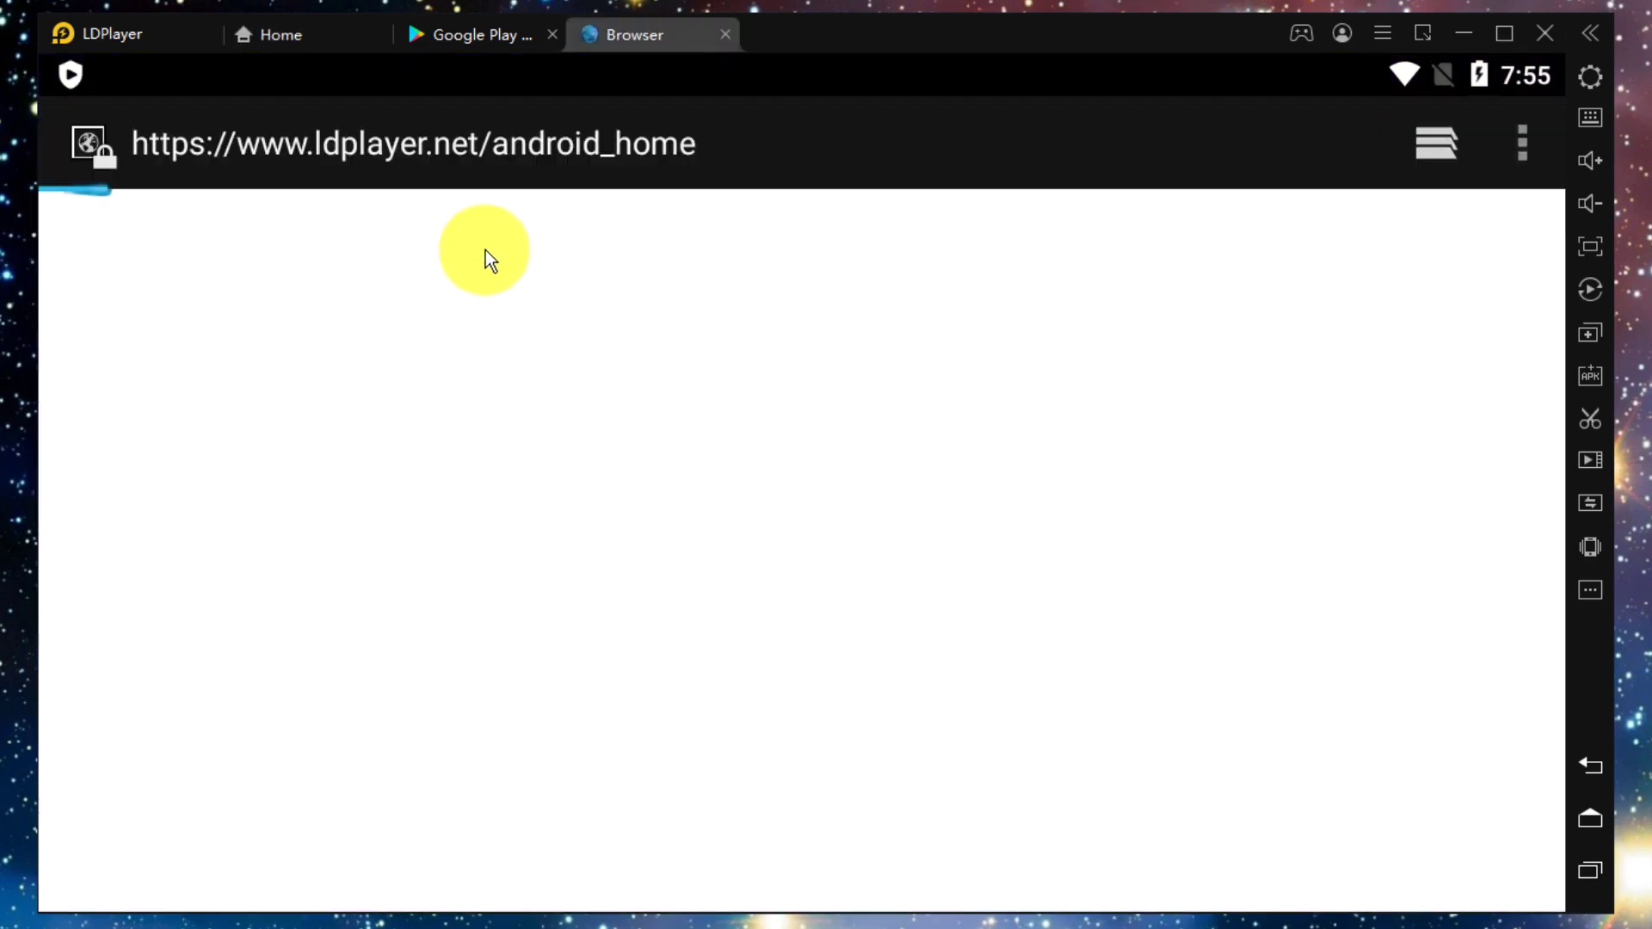
click(495, 144)
text(shad)
key(Escape)
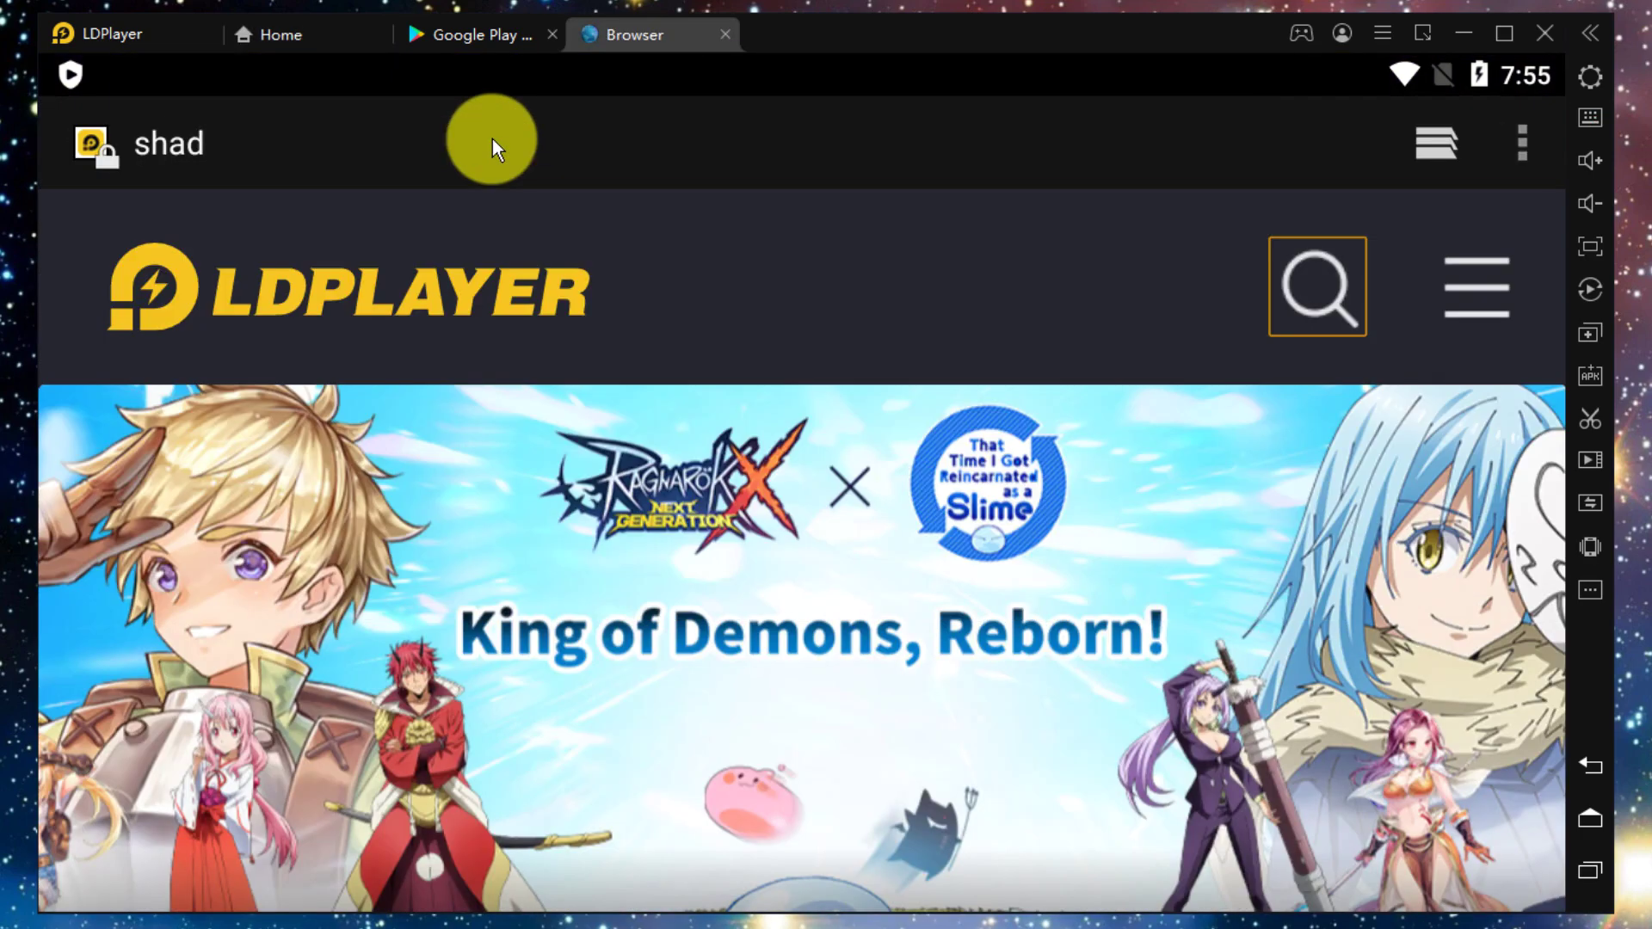
click(492, 143)
click(492, 142)
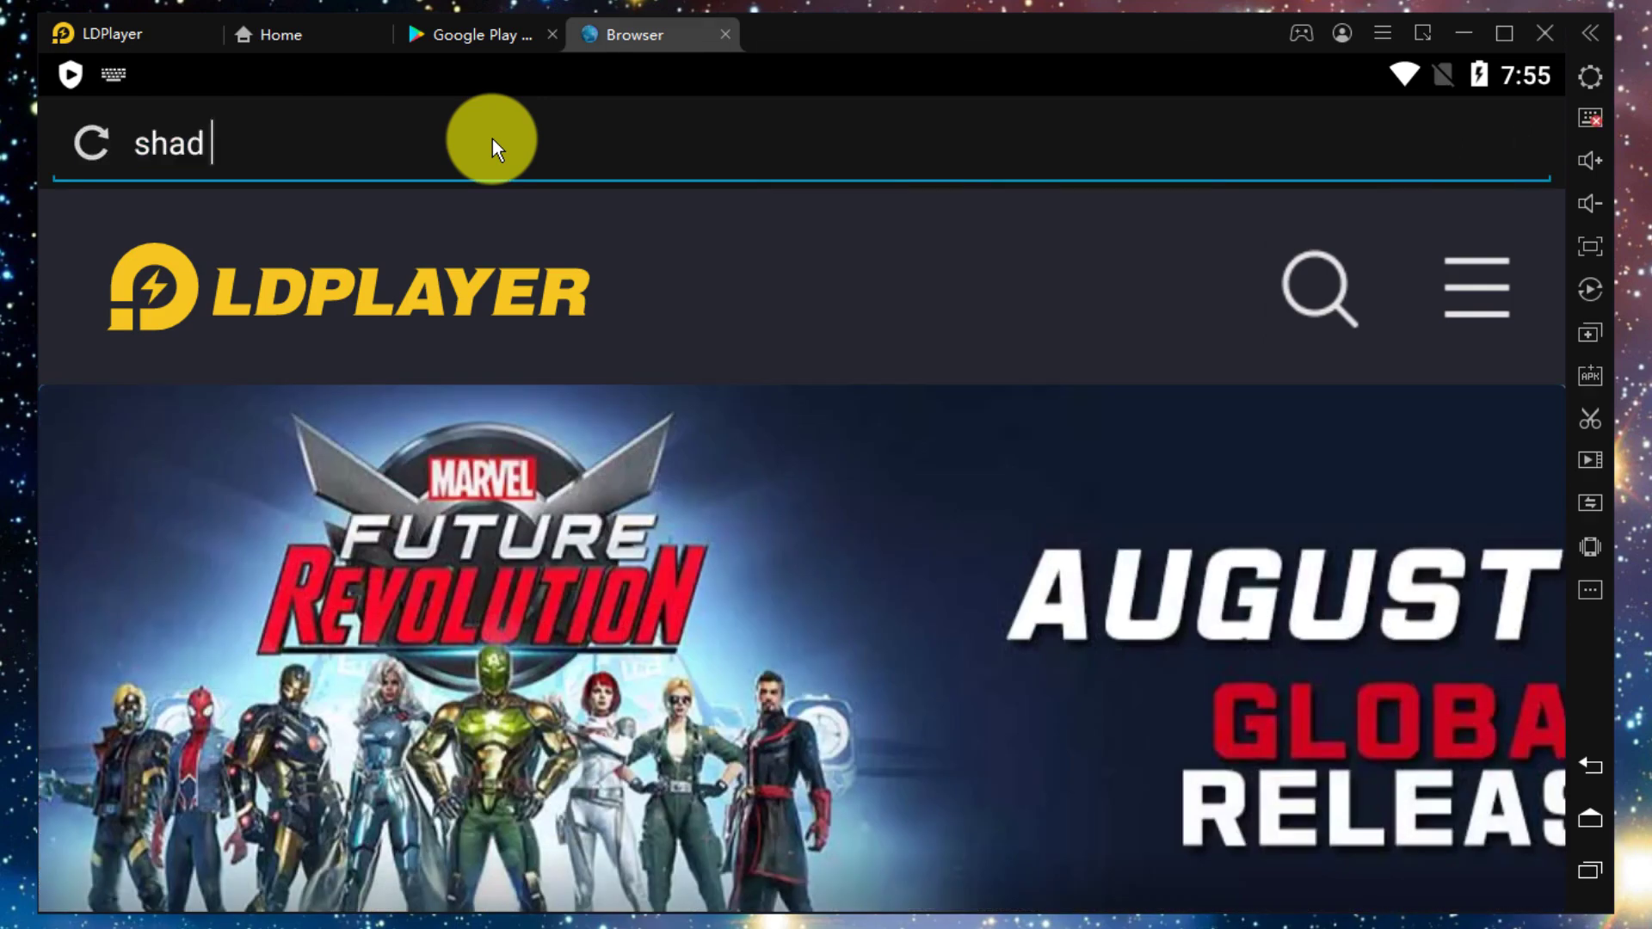
text(app)
key(Return)
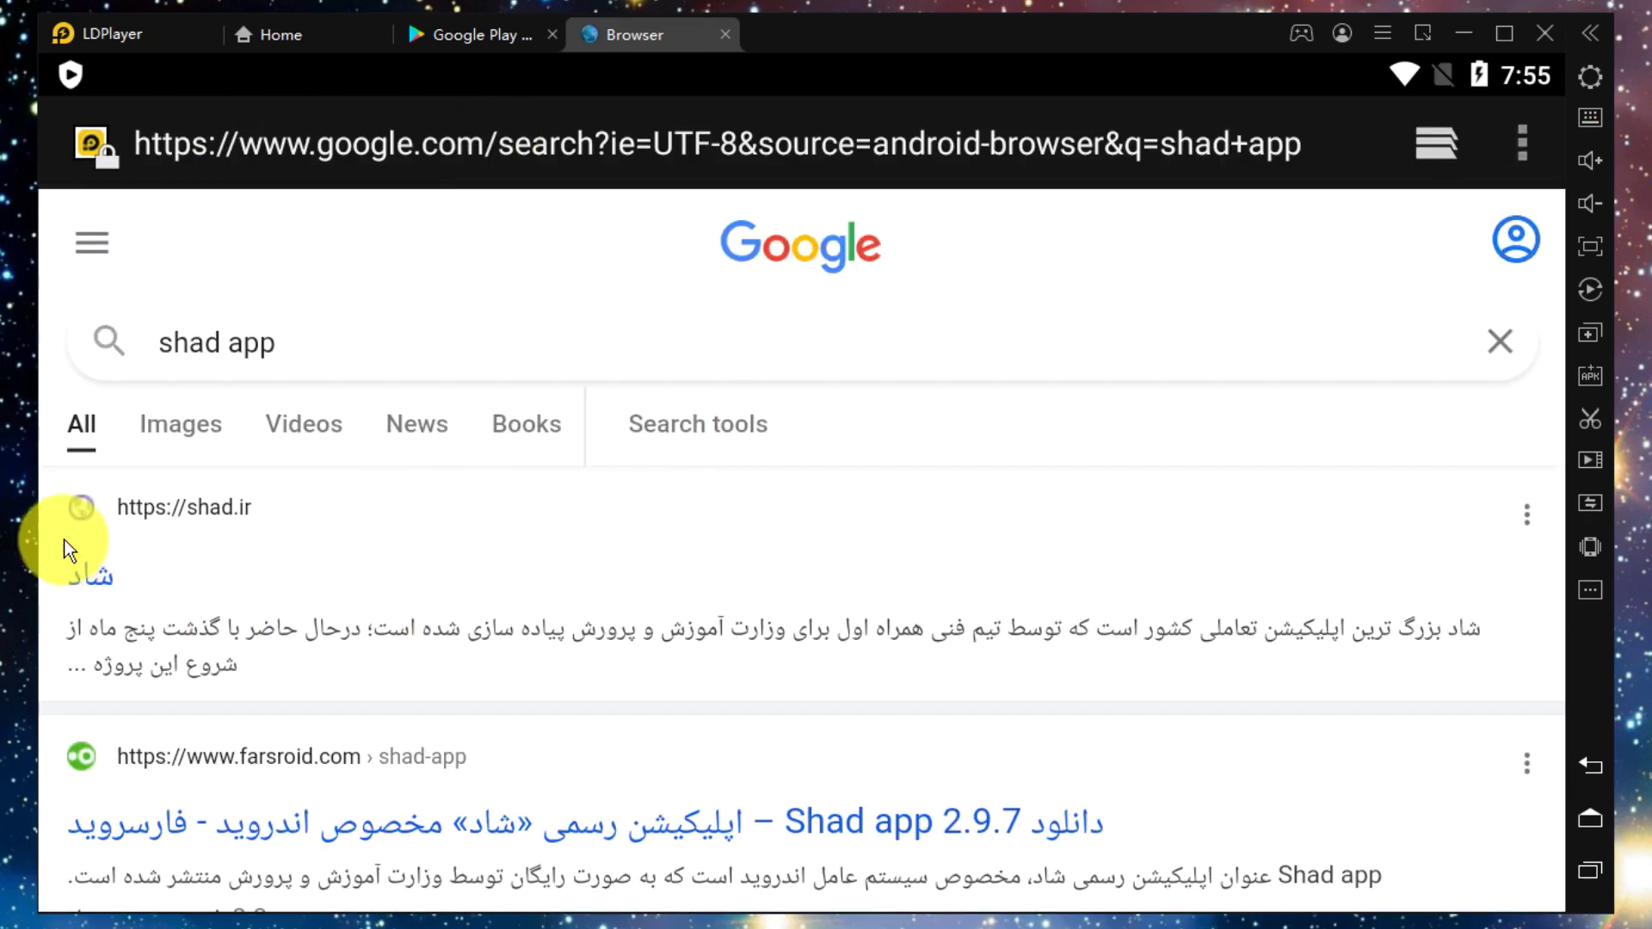
- Open the shad.ir search result, download the Android version of the app and show the download's progress in the notifications
click(100, 577)
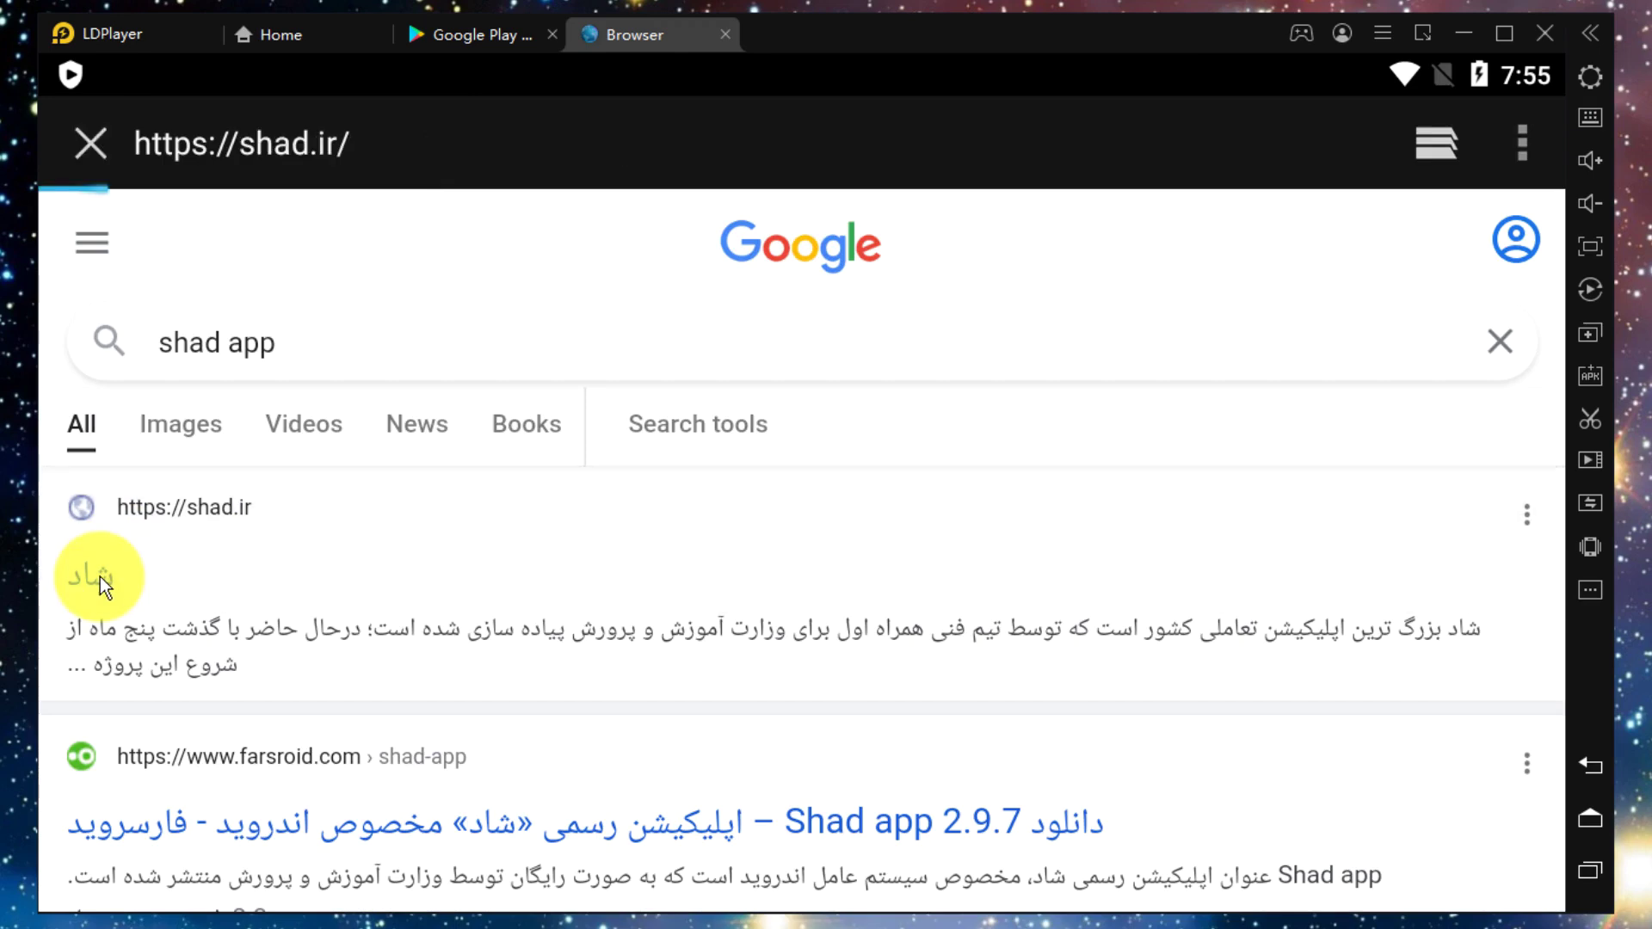
scroll(778, 439, down, 10)
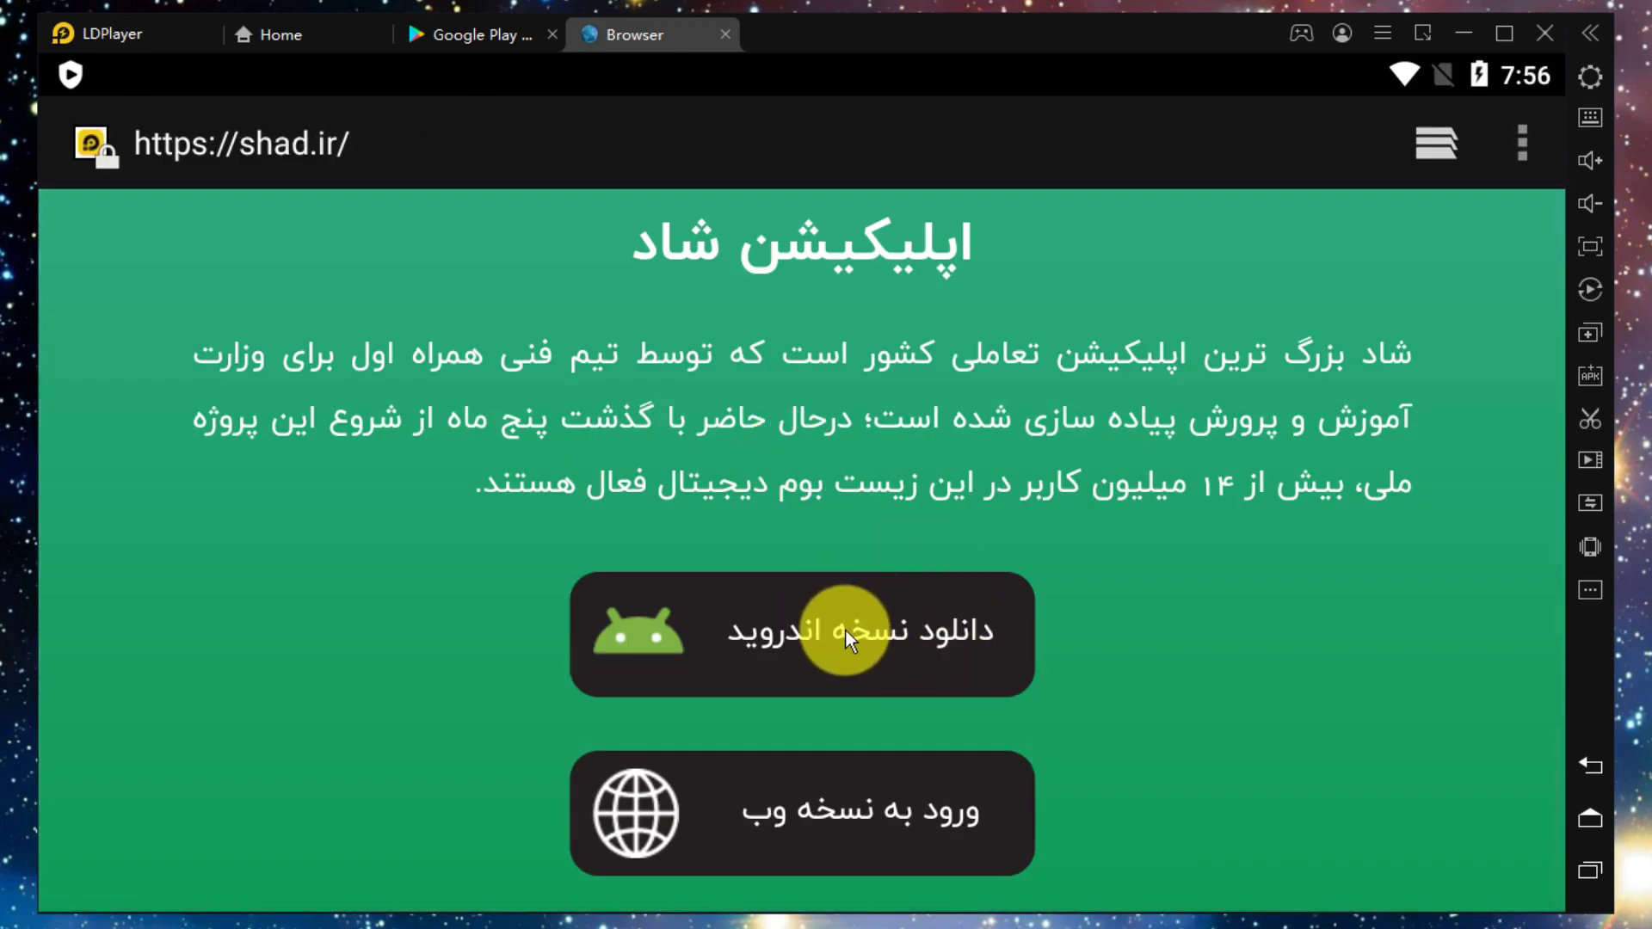
click(849, 632)
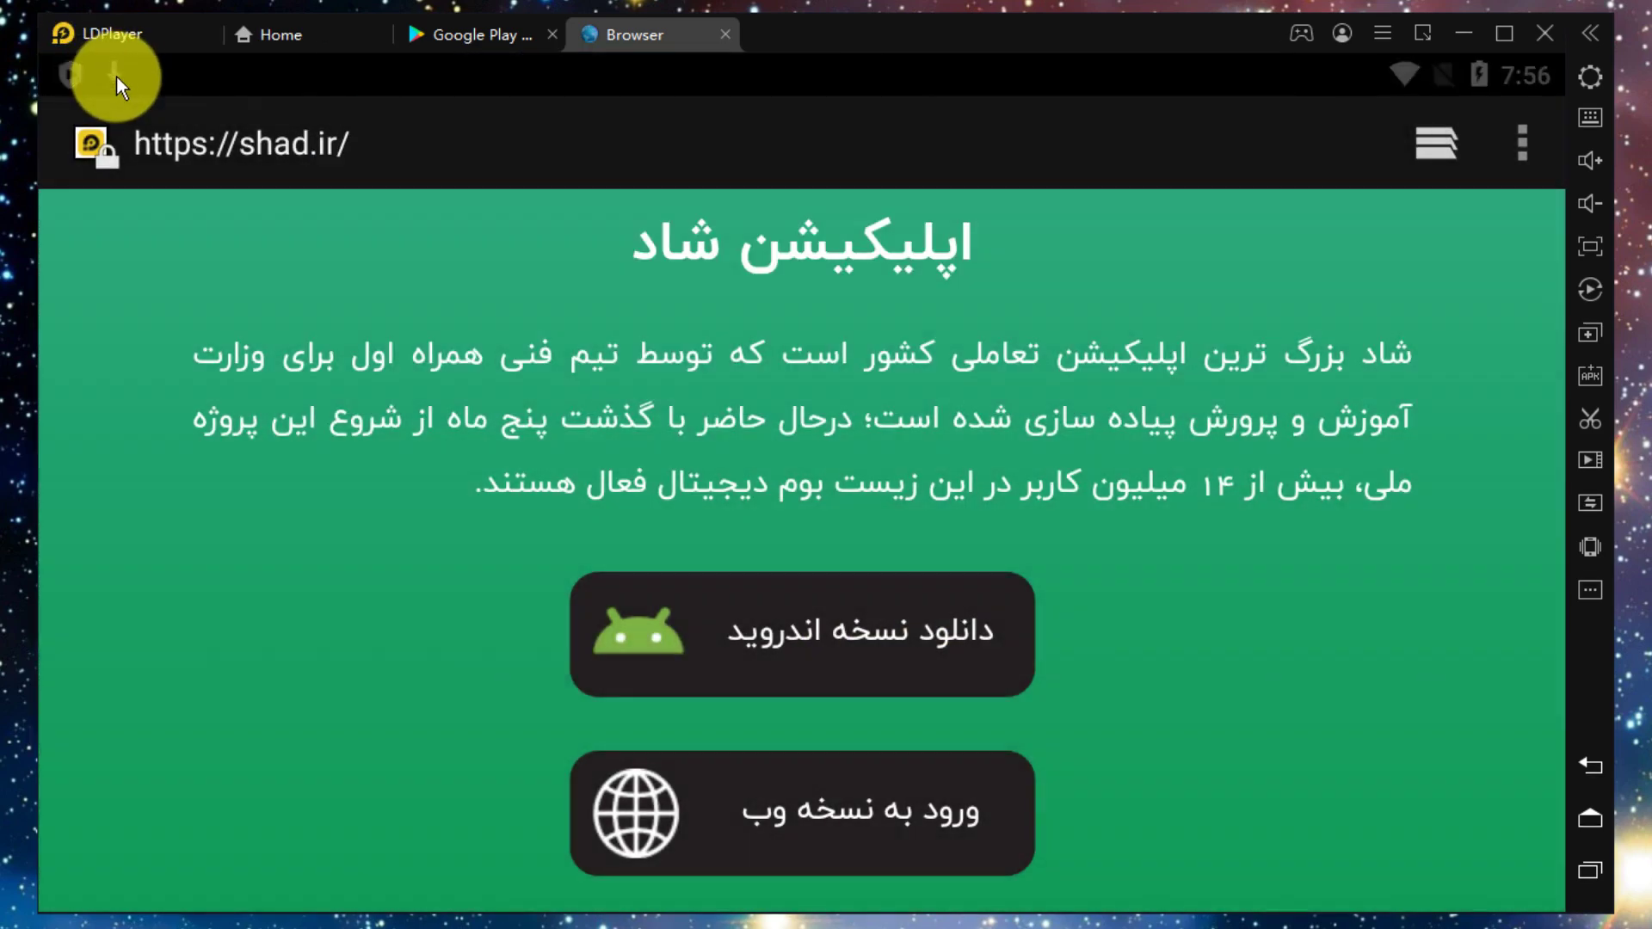
click(117, 75)
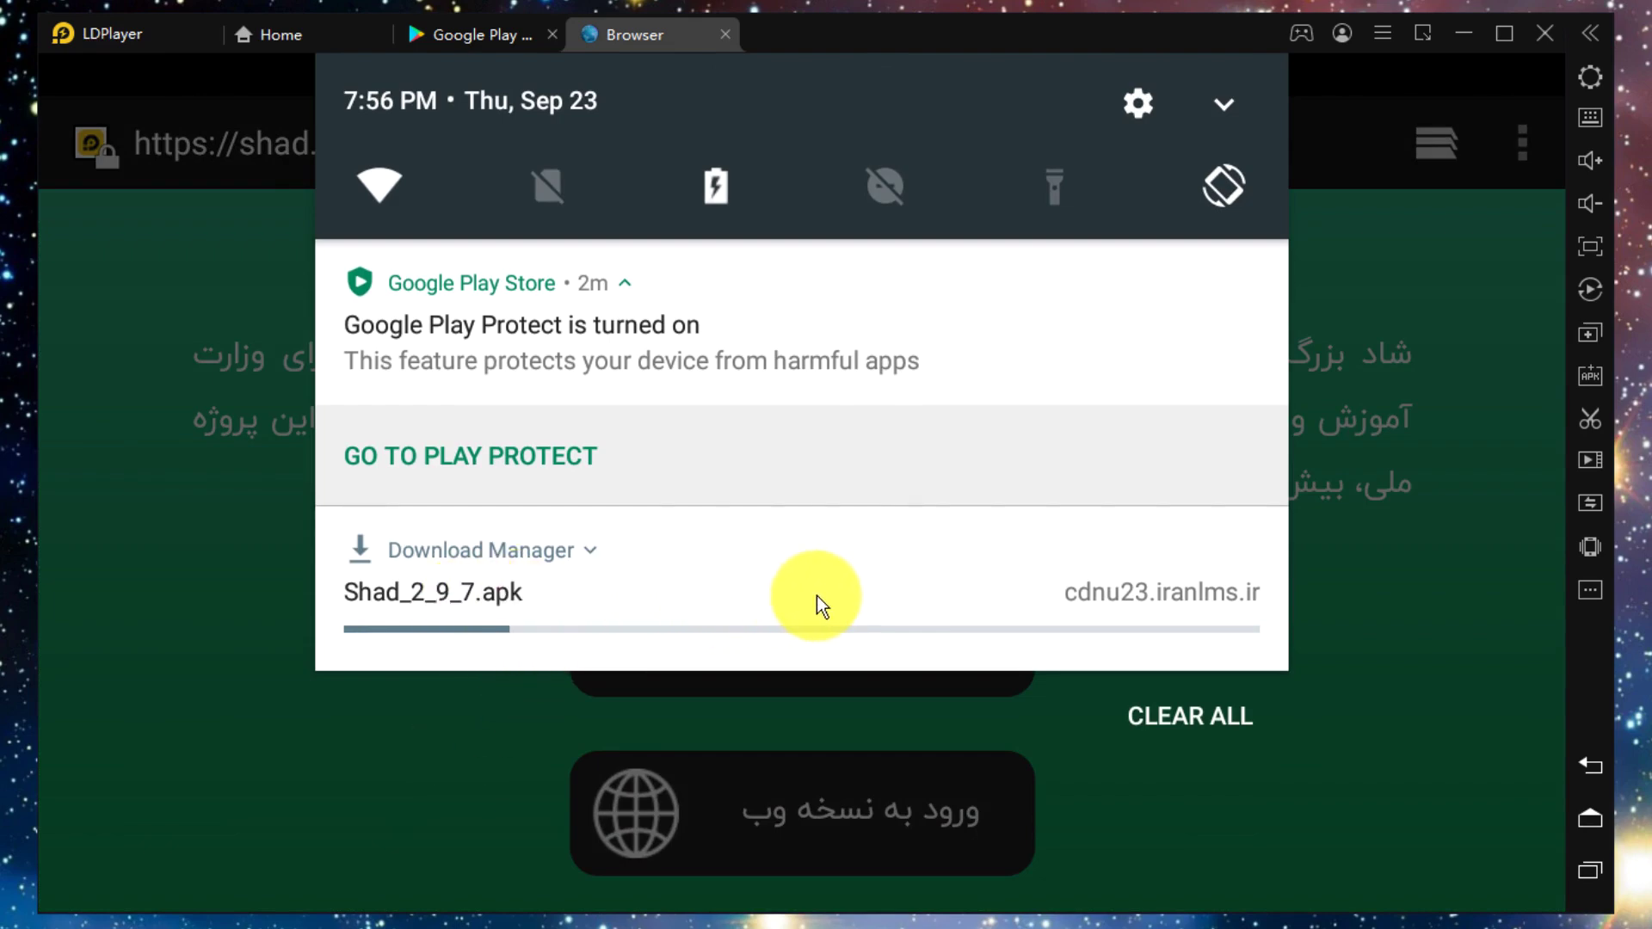
- Return to Google Play, sign in with the Google account and browse the suggested apps
click(476, 40)
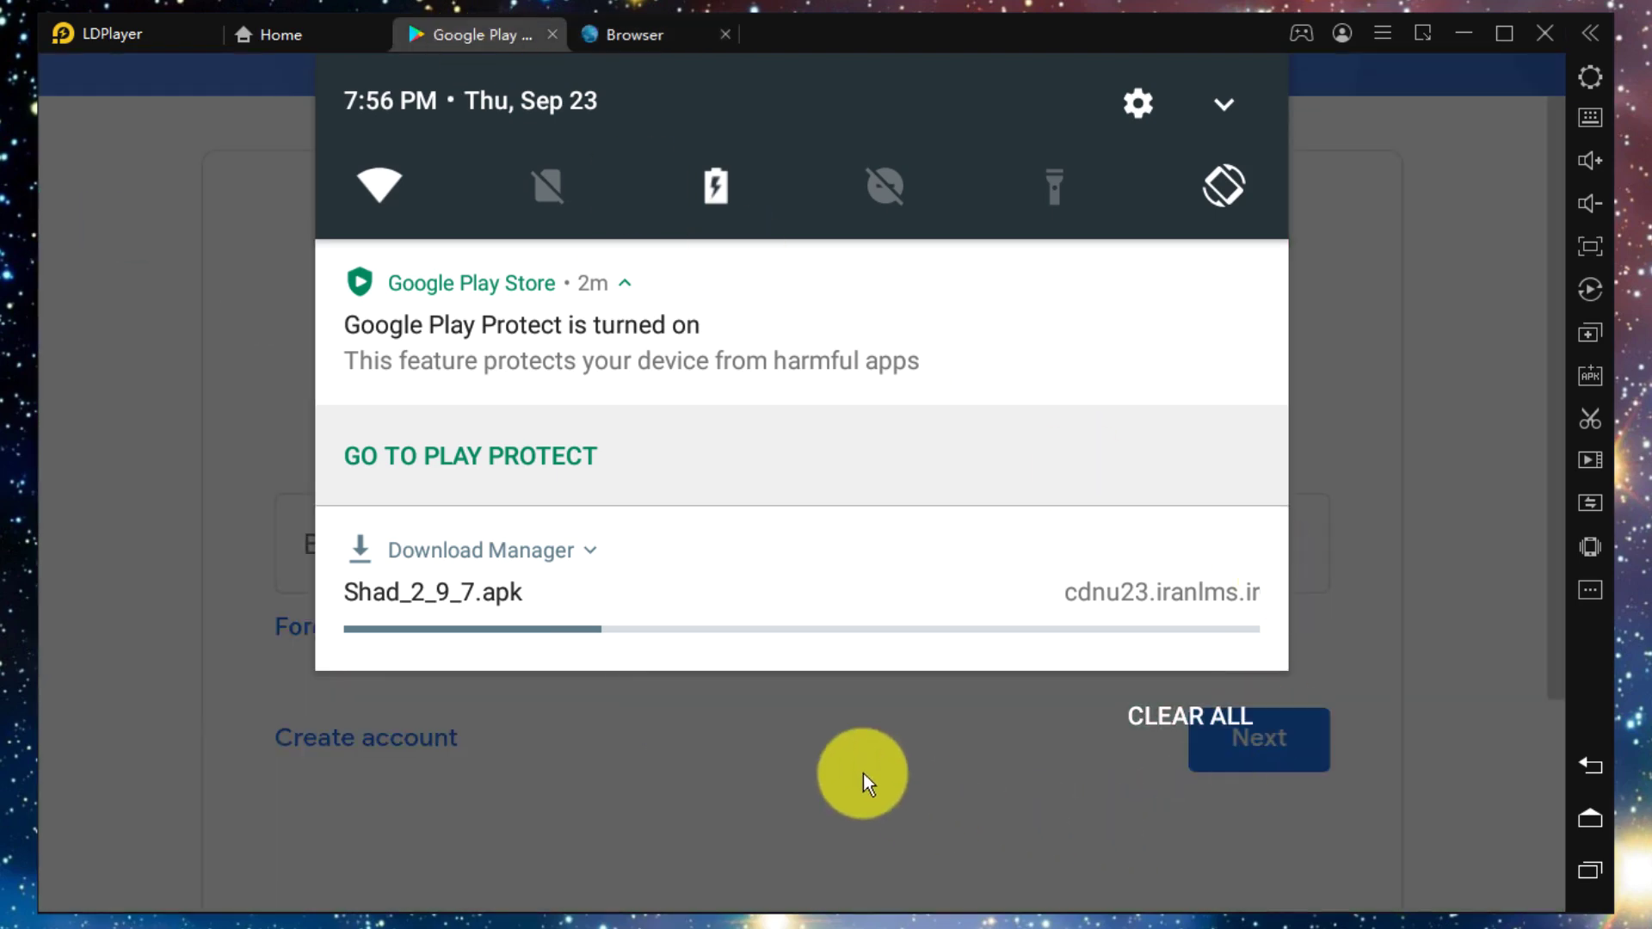
click(437, 798)
click(447, 545)
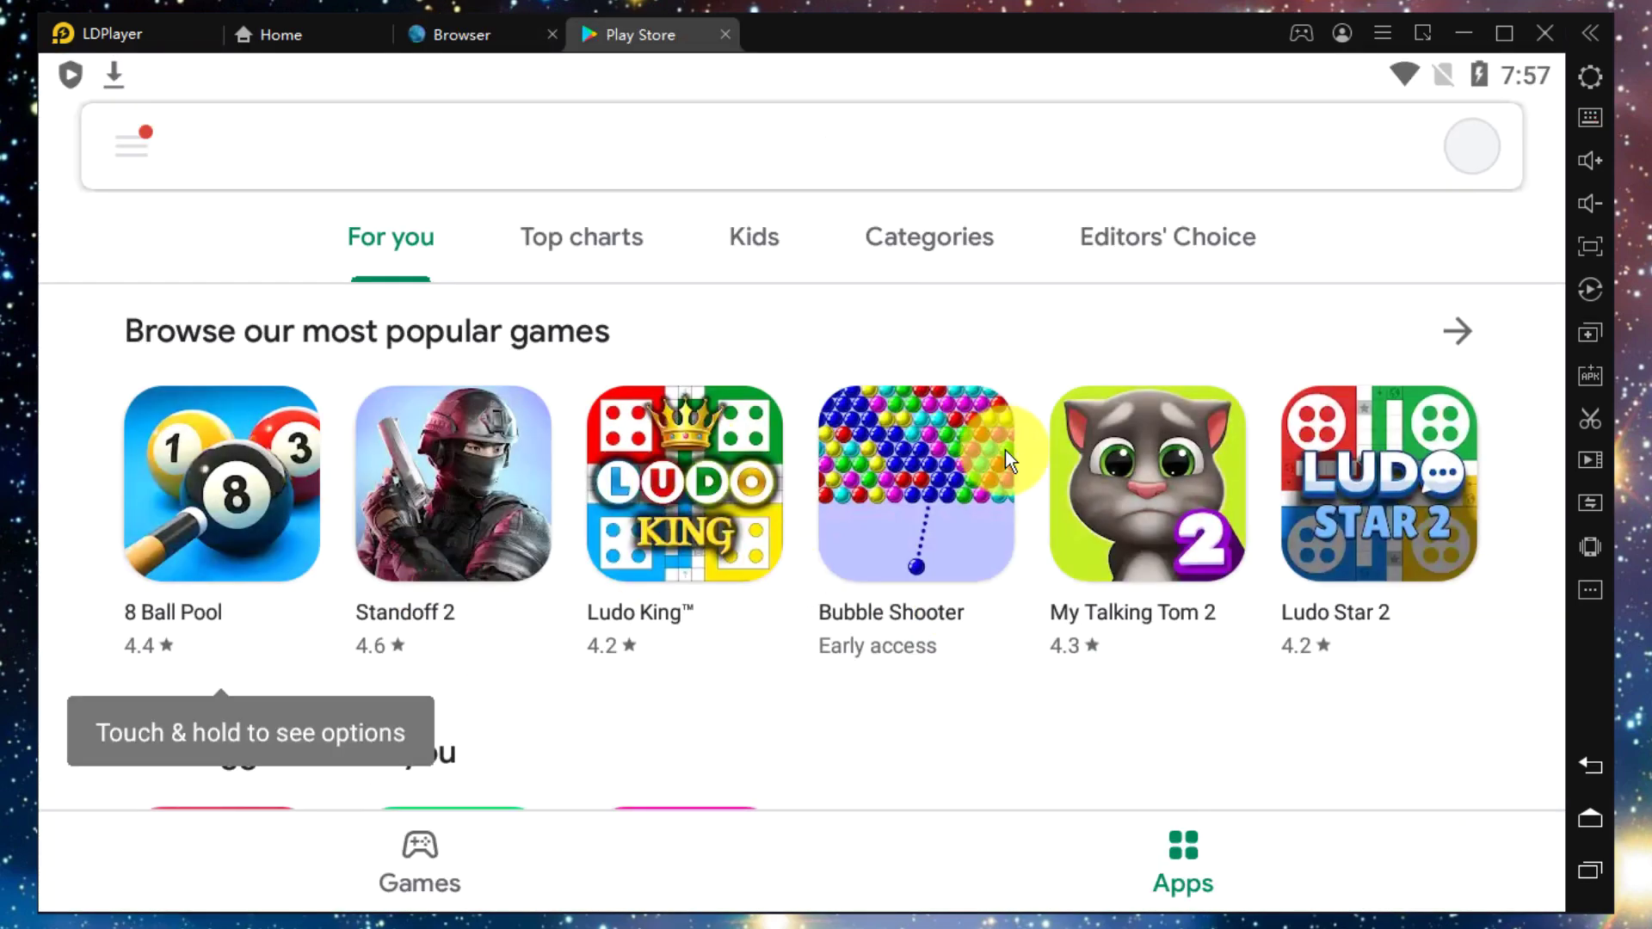
scroll(1030, 422, down, 5)
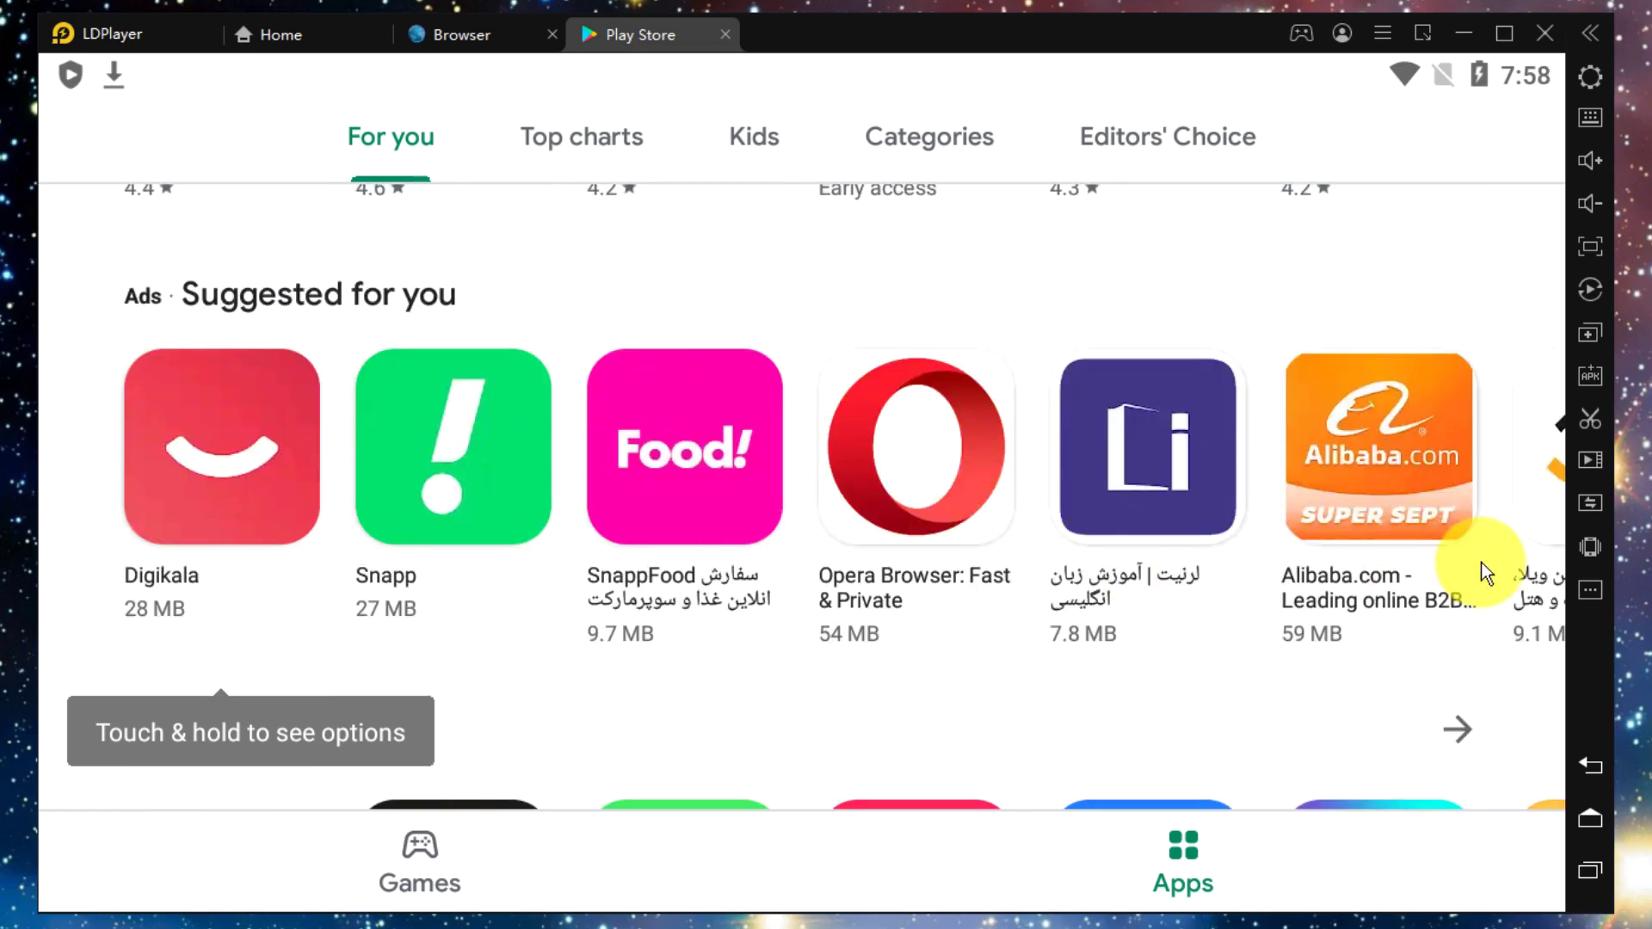
- Return to the Browser, install the downloaded Shad_2_9_7.apk from the notifications and open the installed app
click(498, 43)
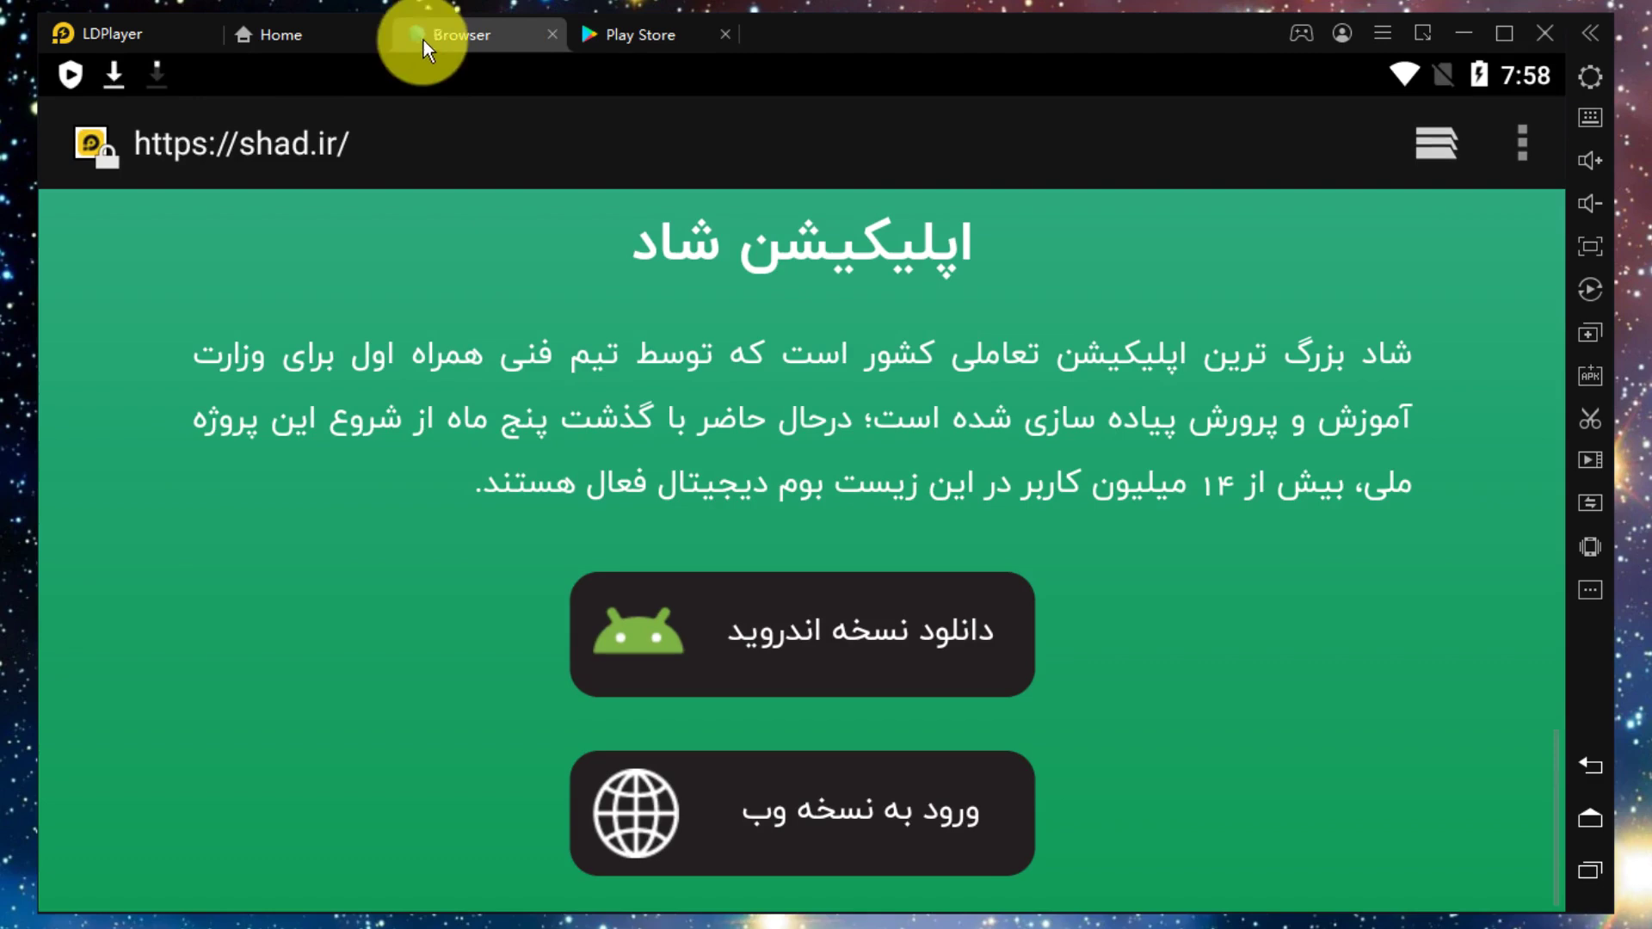
drag(152, 74, 157, 339)
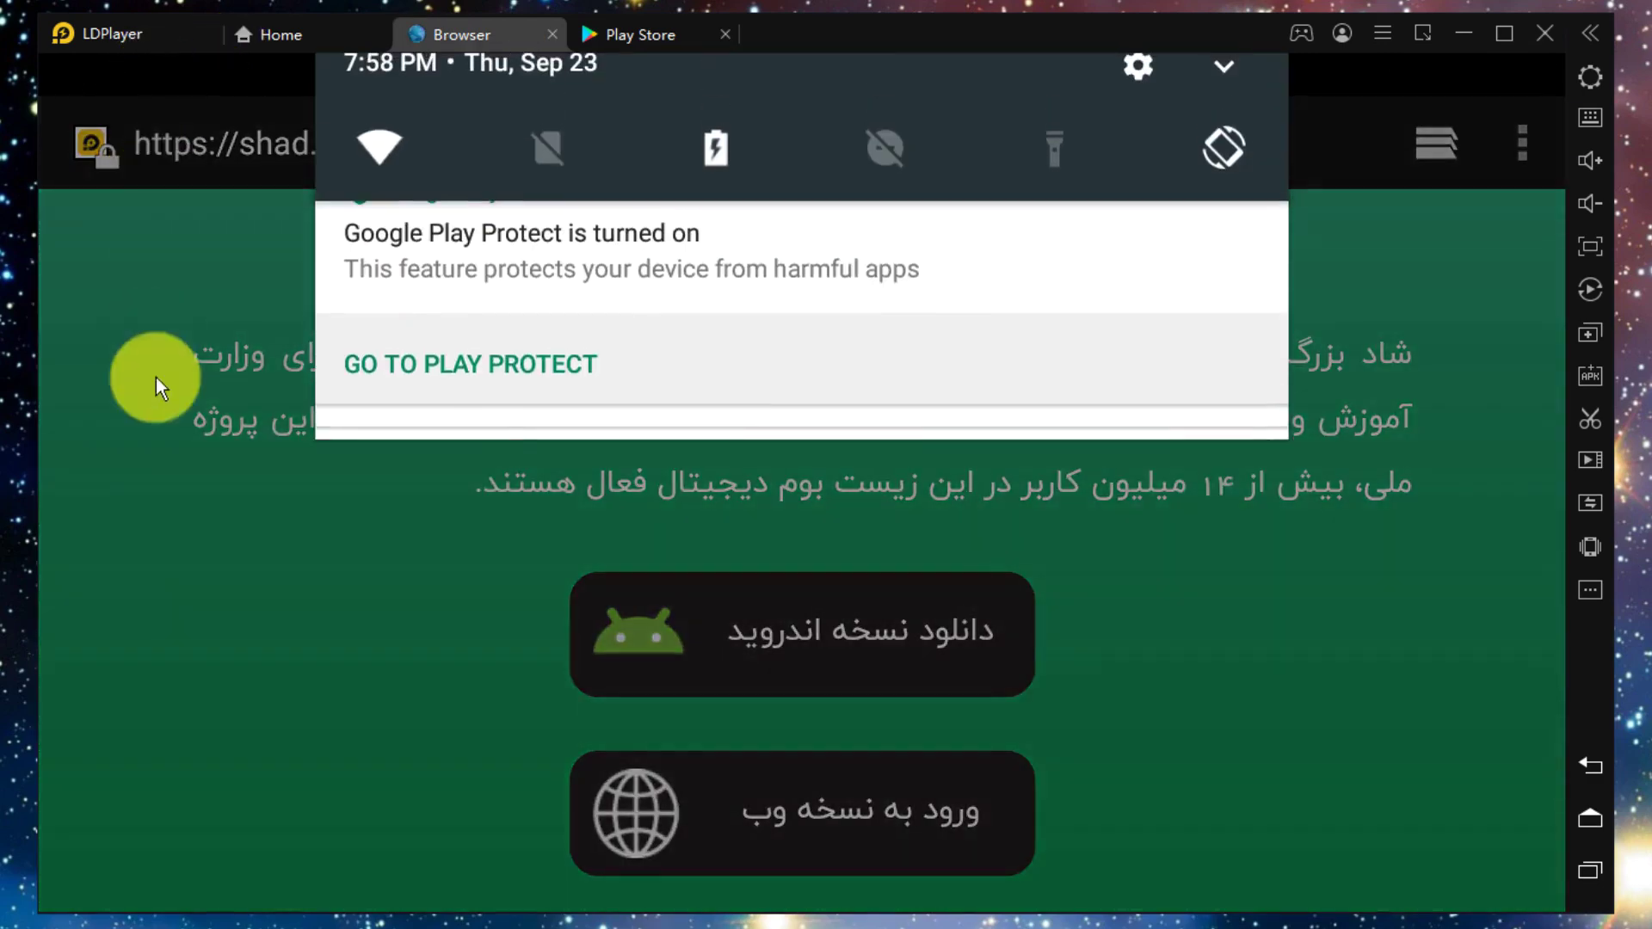
click(529, 607)
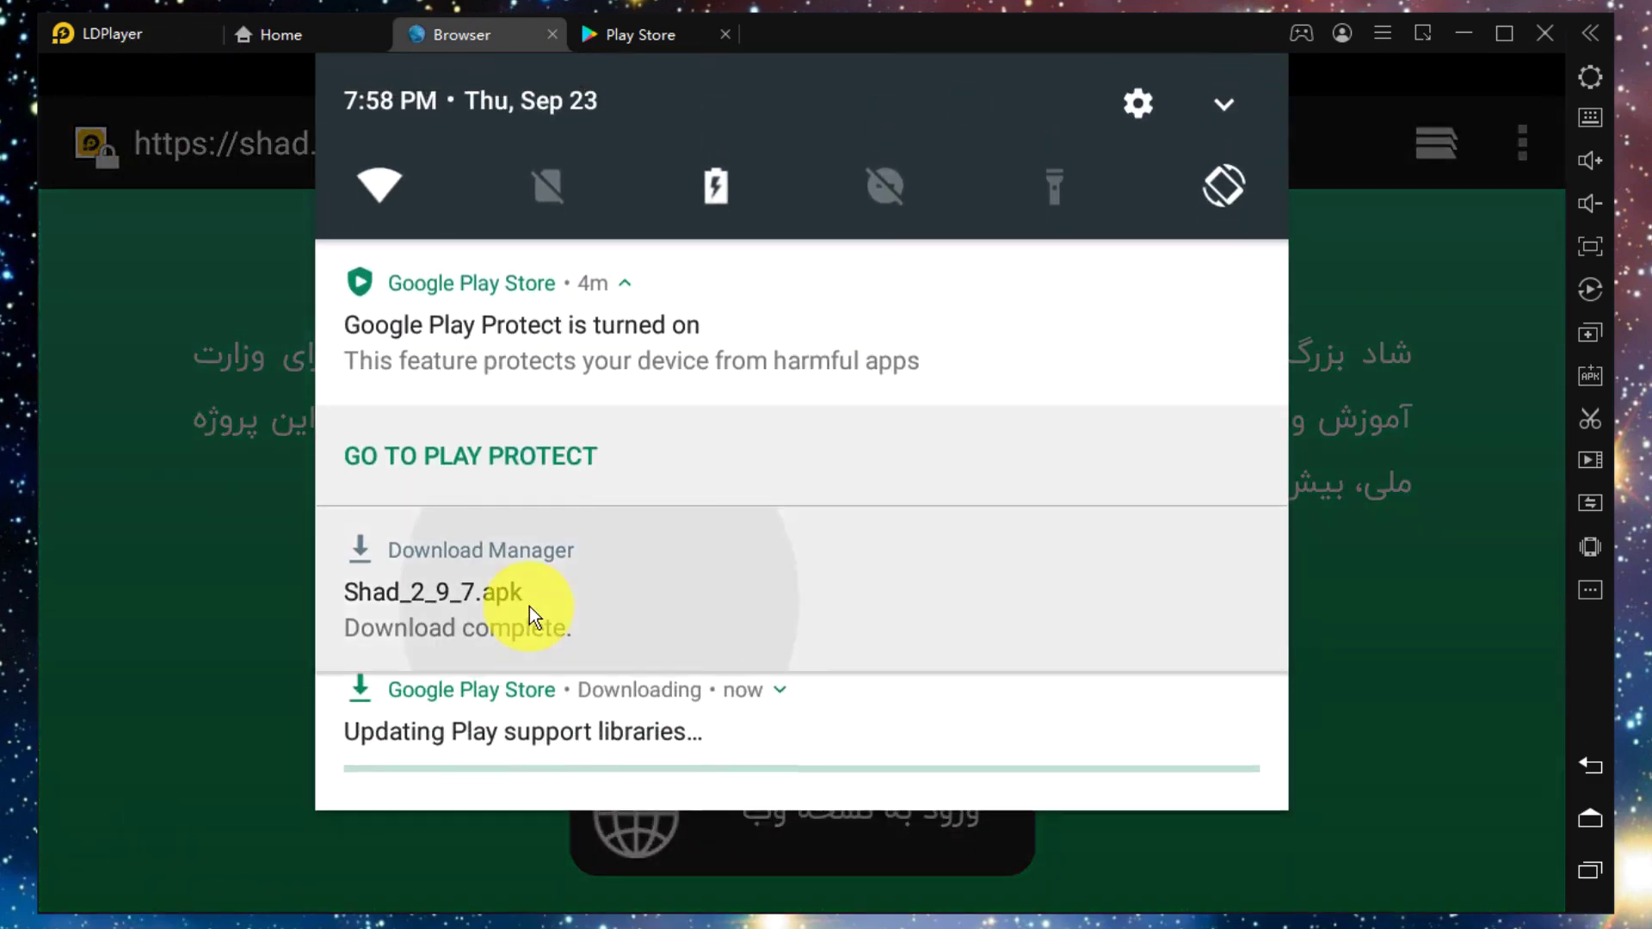
click(998, 842)
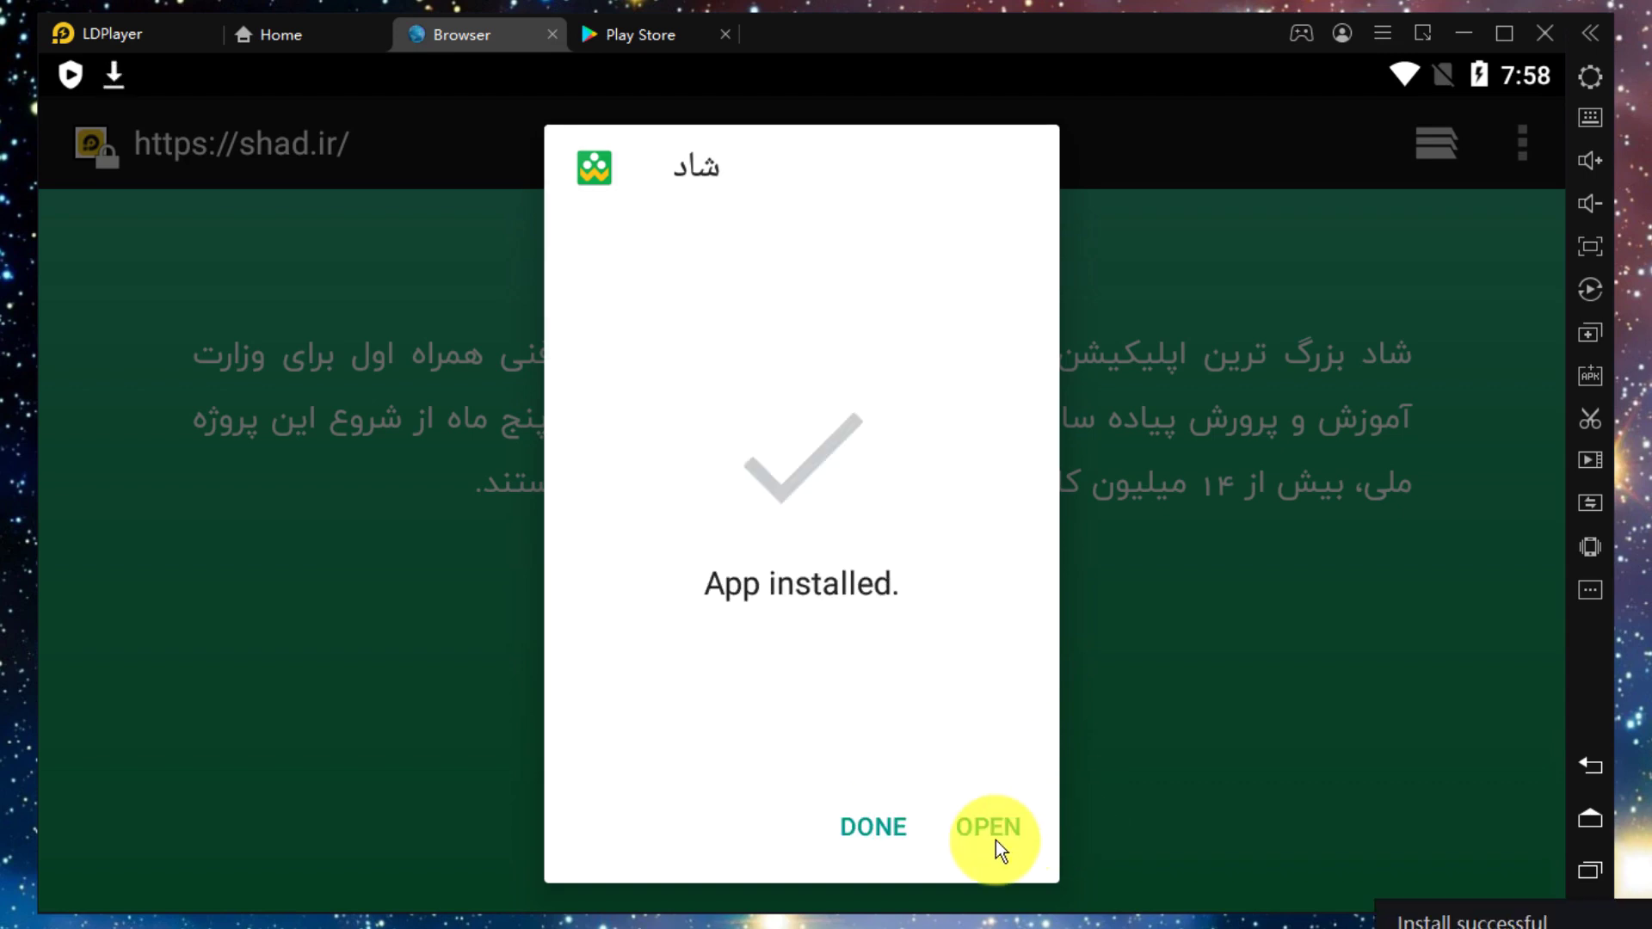
click(995, 836)
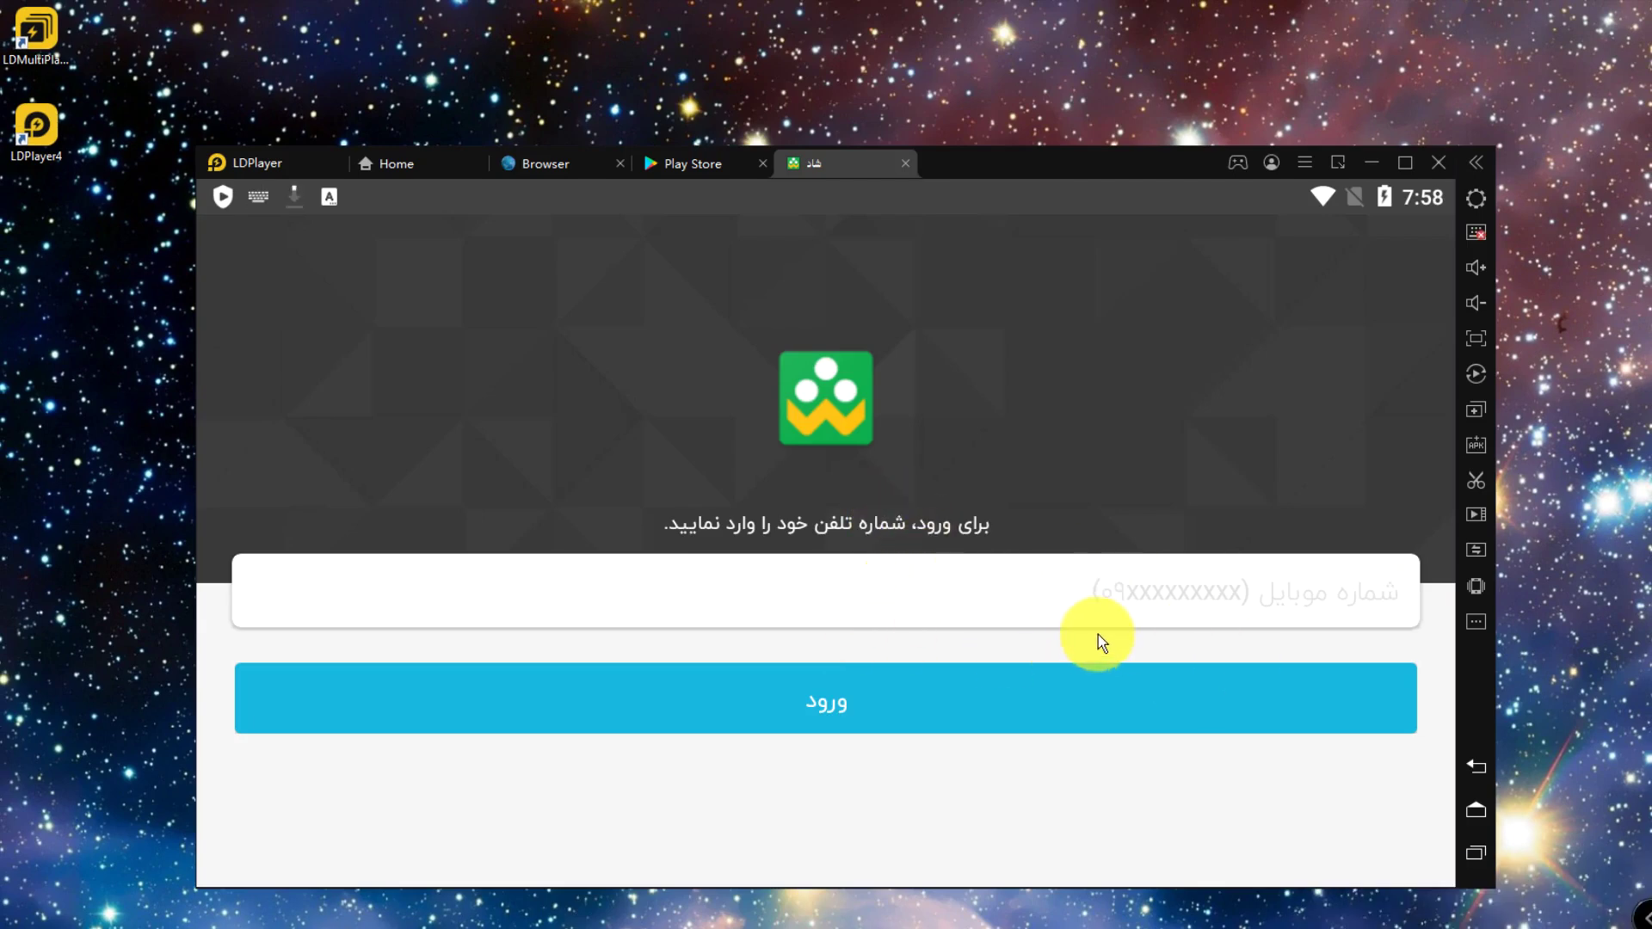
- Close the open Shad, Browser and Play Store apps to return to the emulator's home screen
click(911, 163)
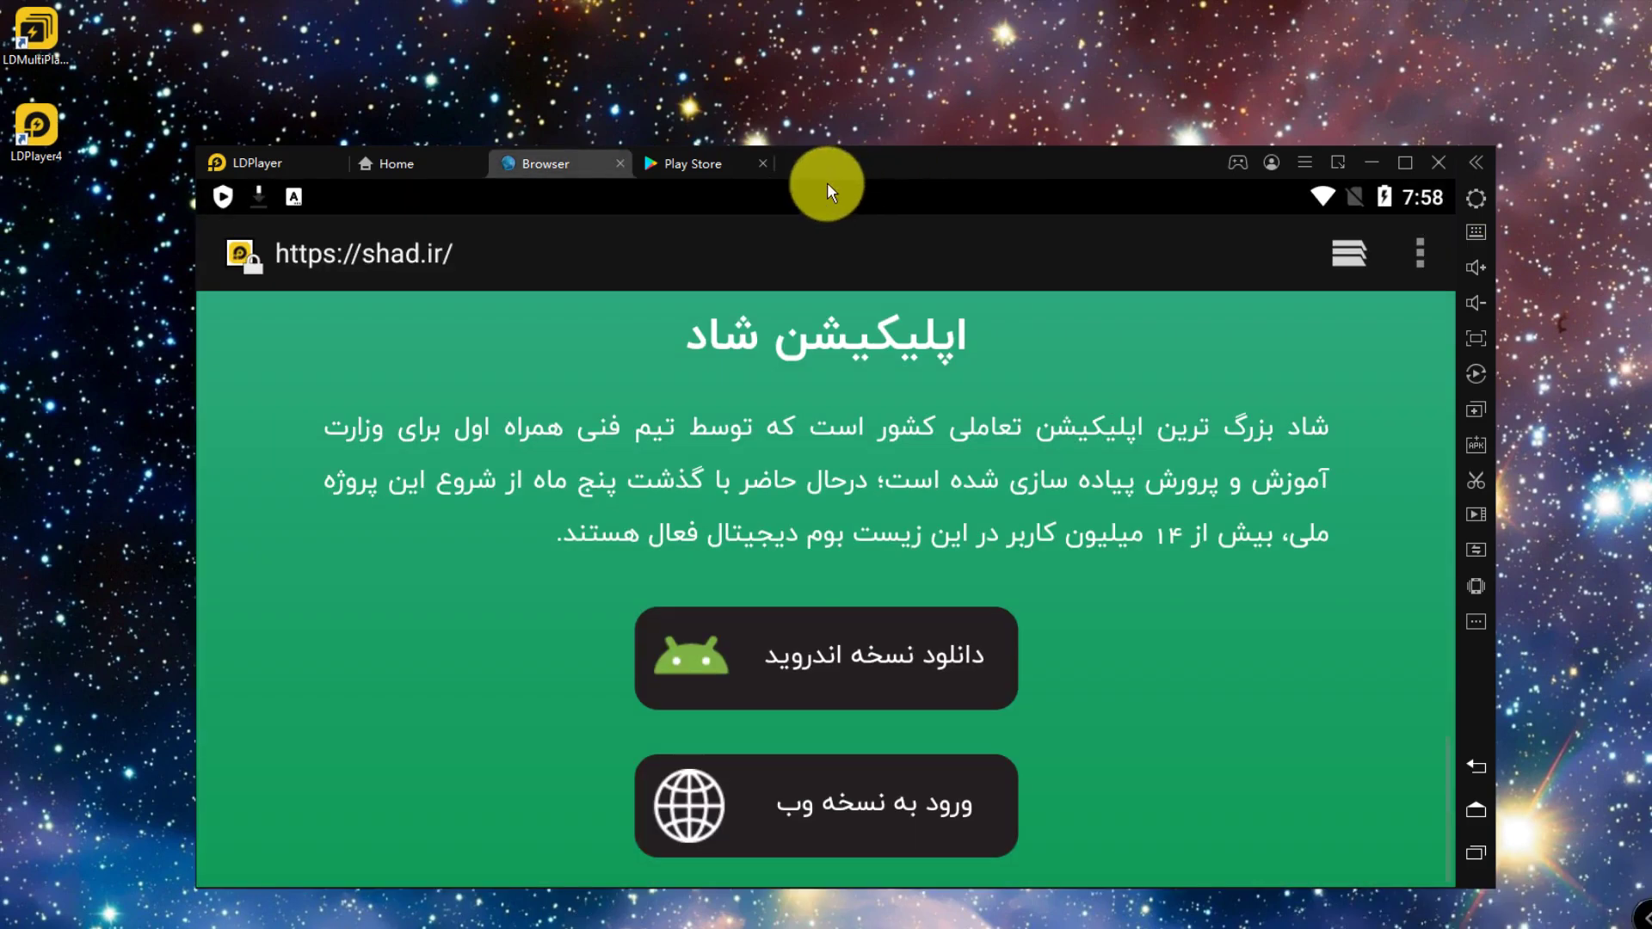
click(625, 162)
click(621, 165)
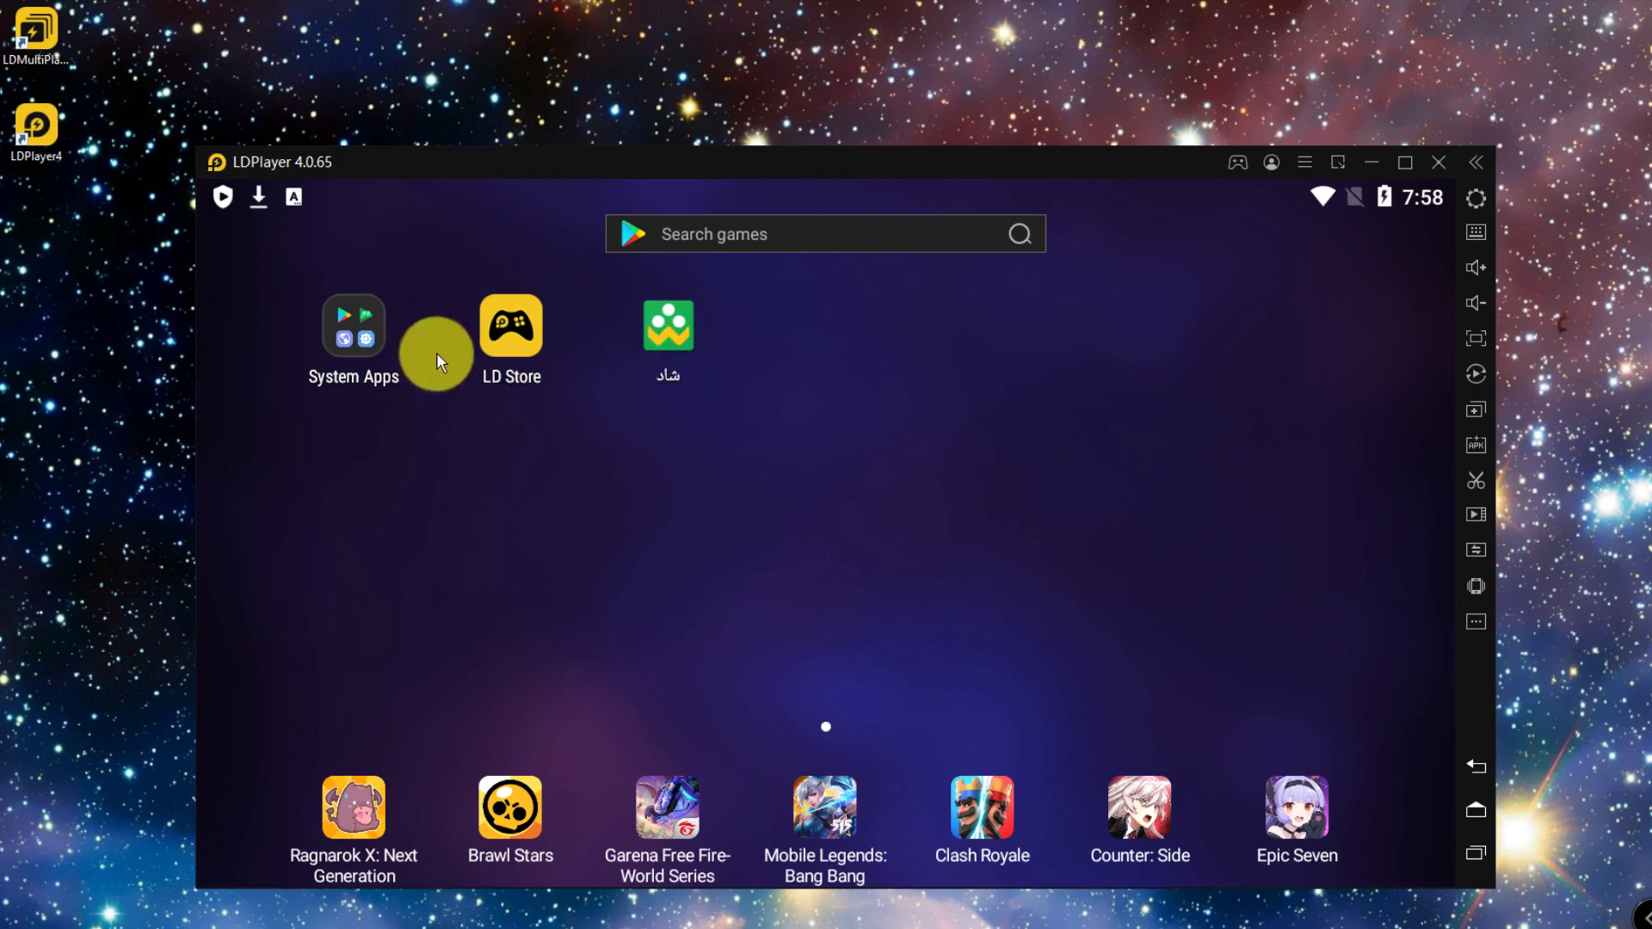
- Open the Browser from System Apps and search the web for "بازار"
click(361, 349)
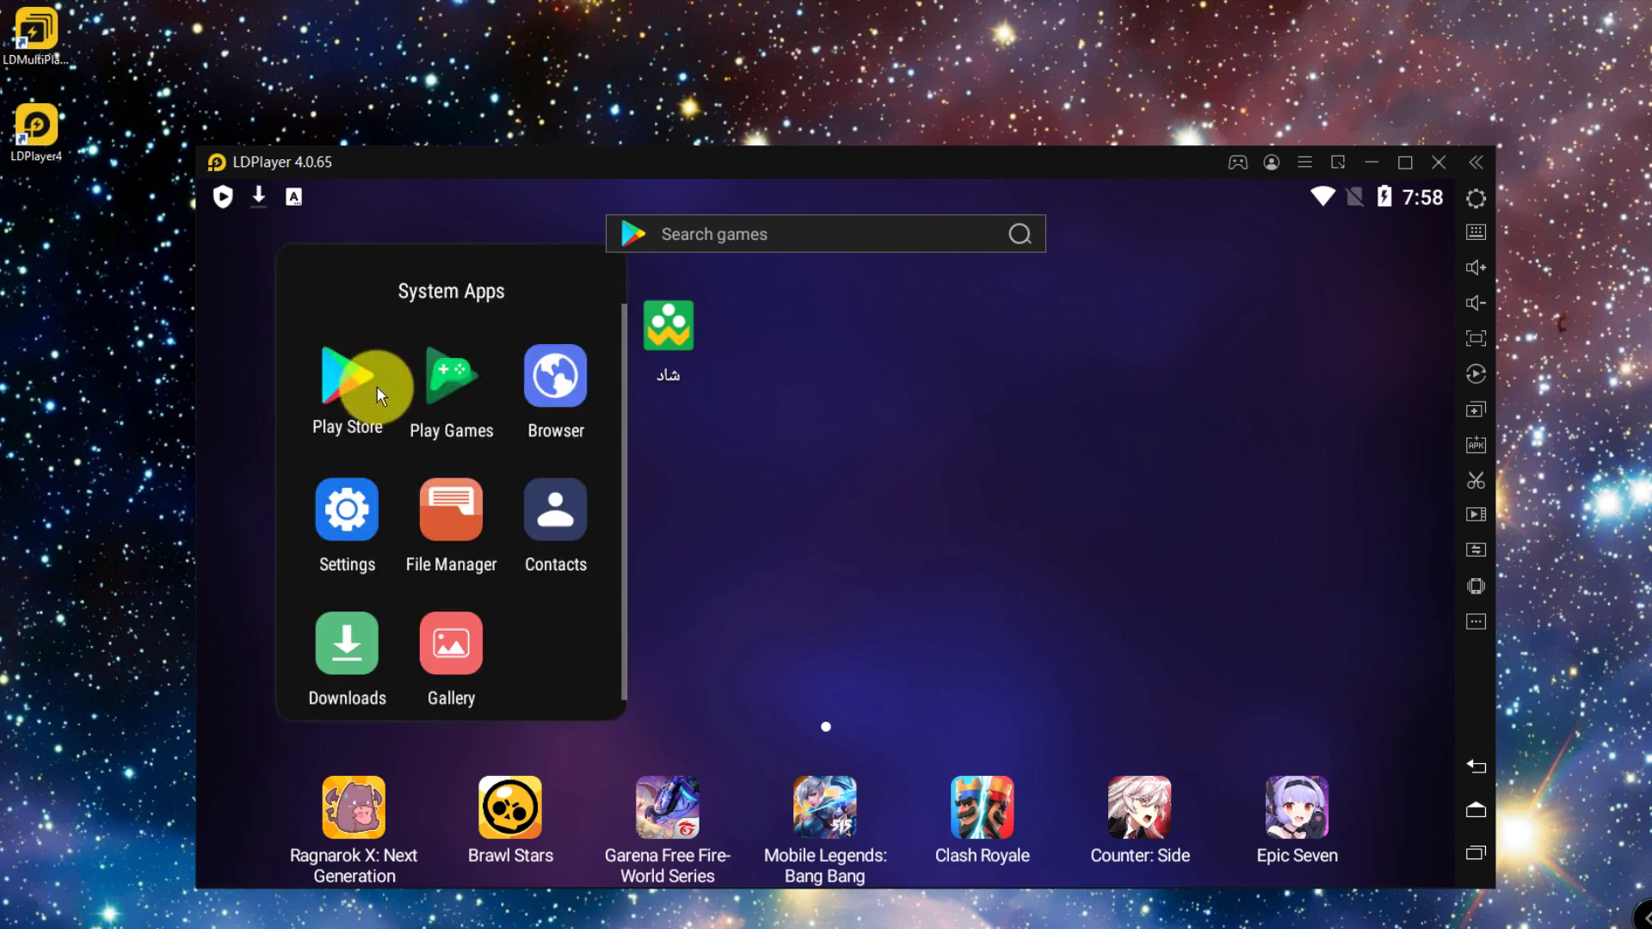
click(574, 391)
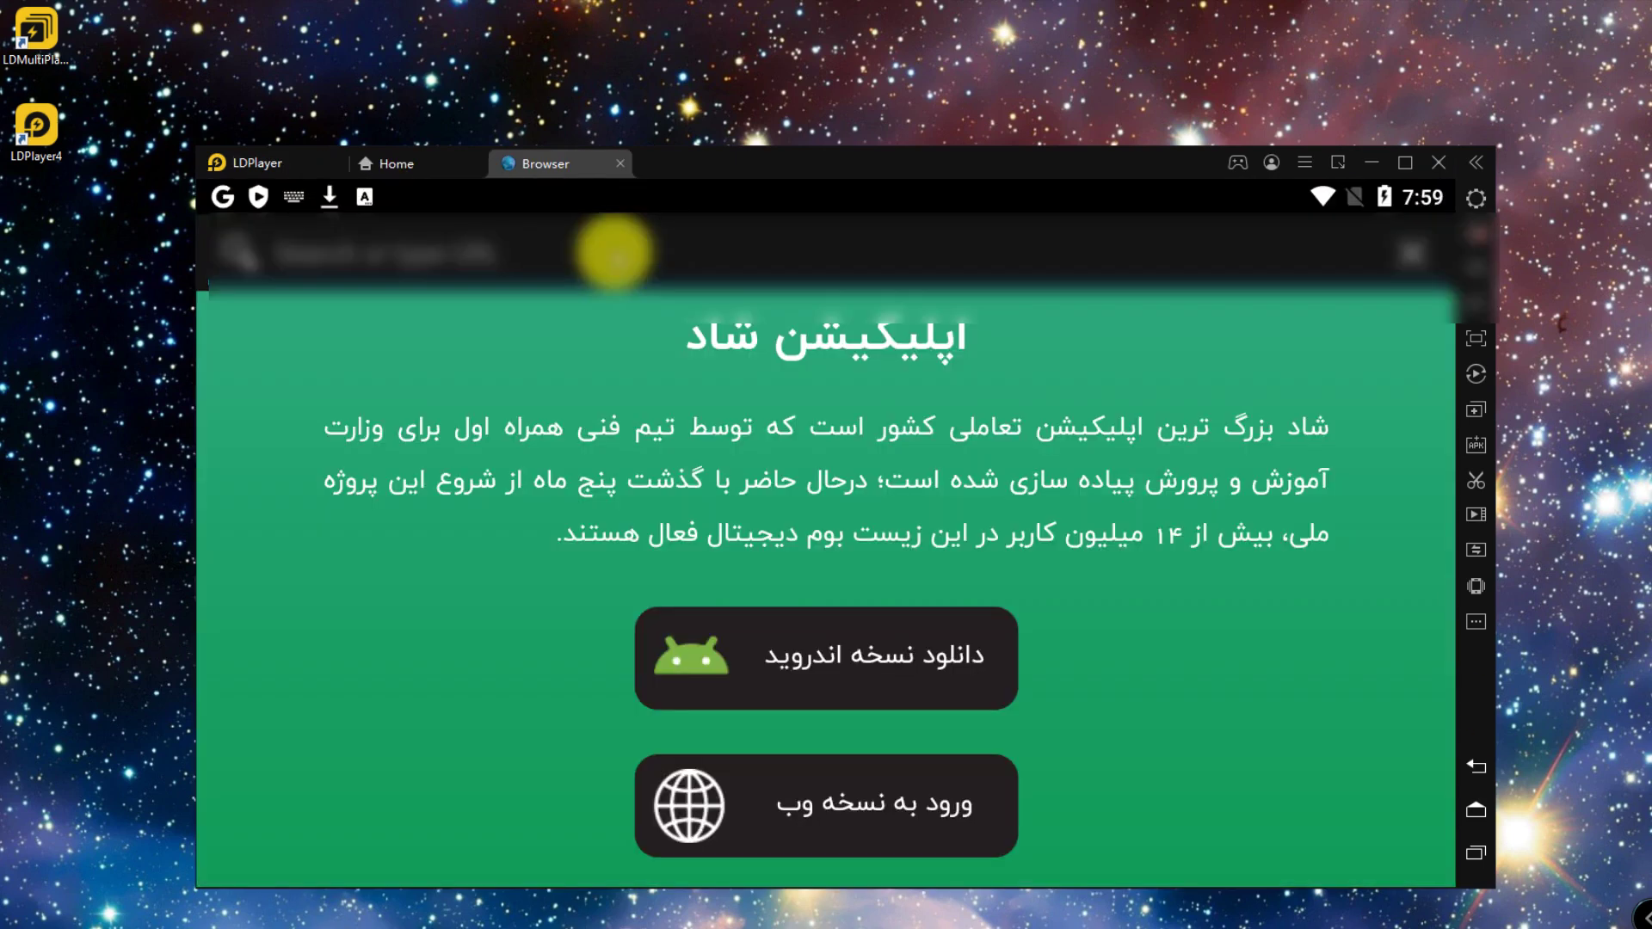
click(615, 250)
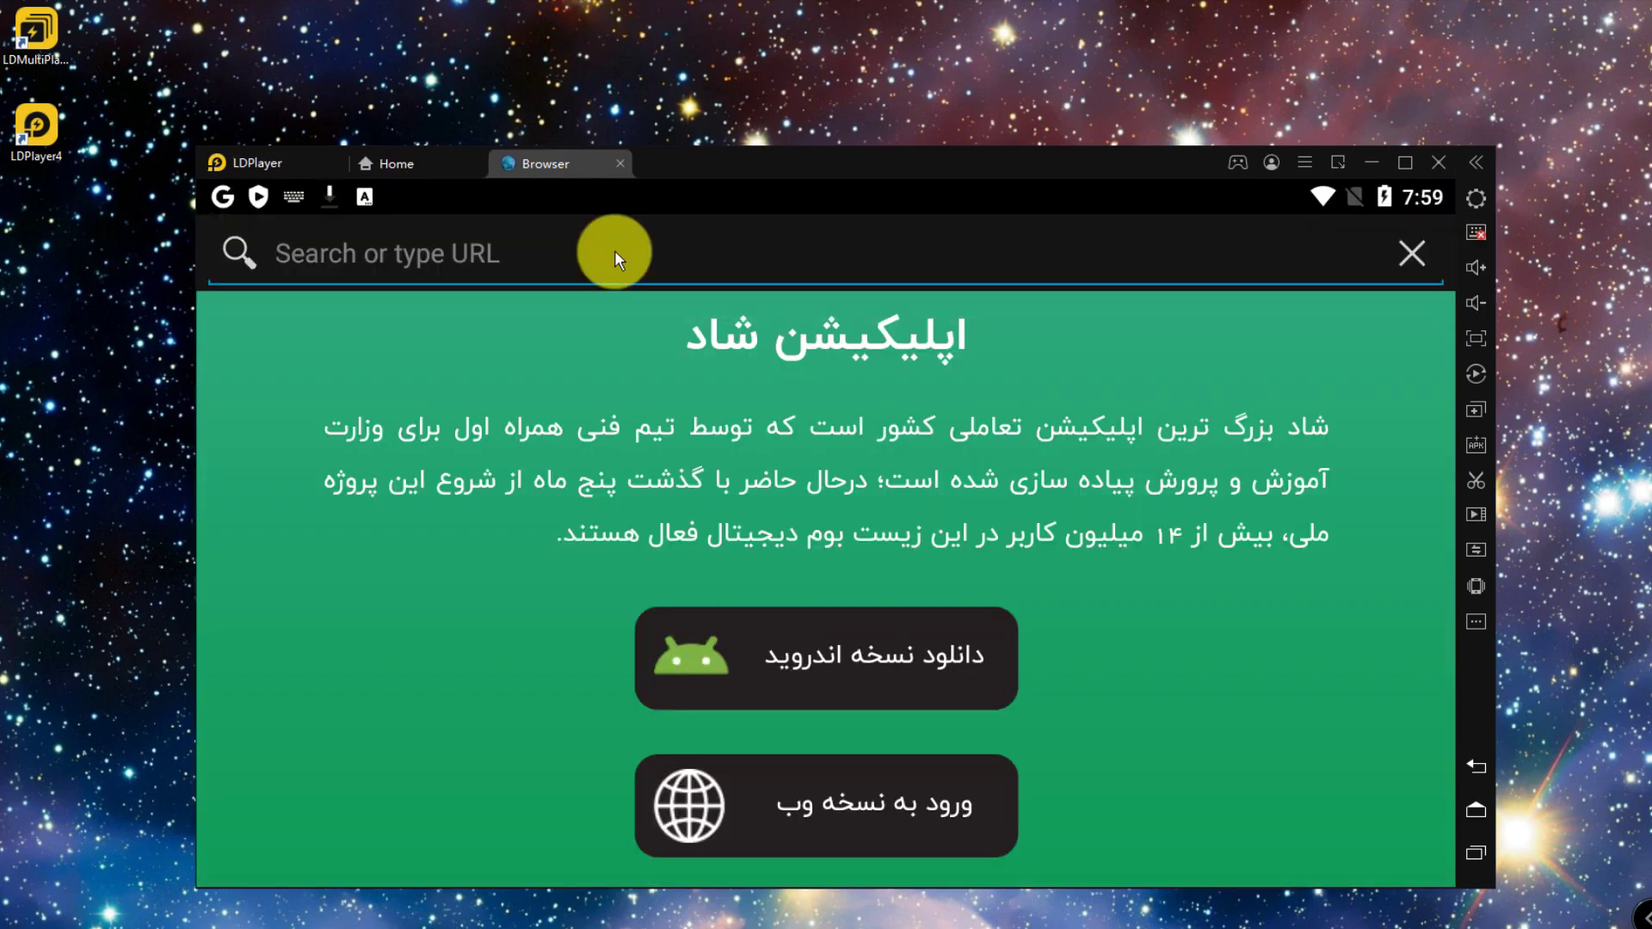
text(بازار)
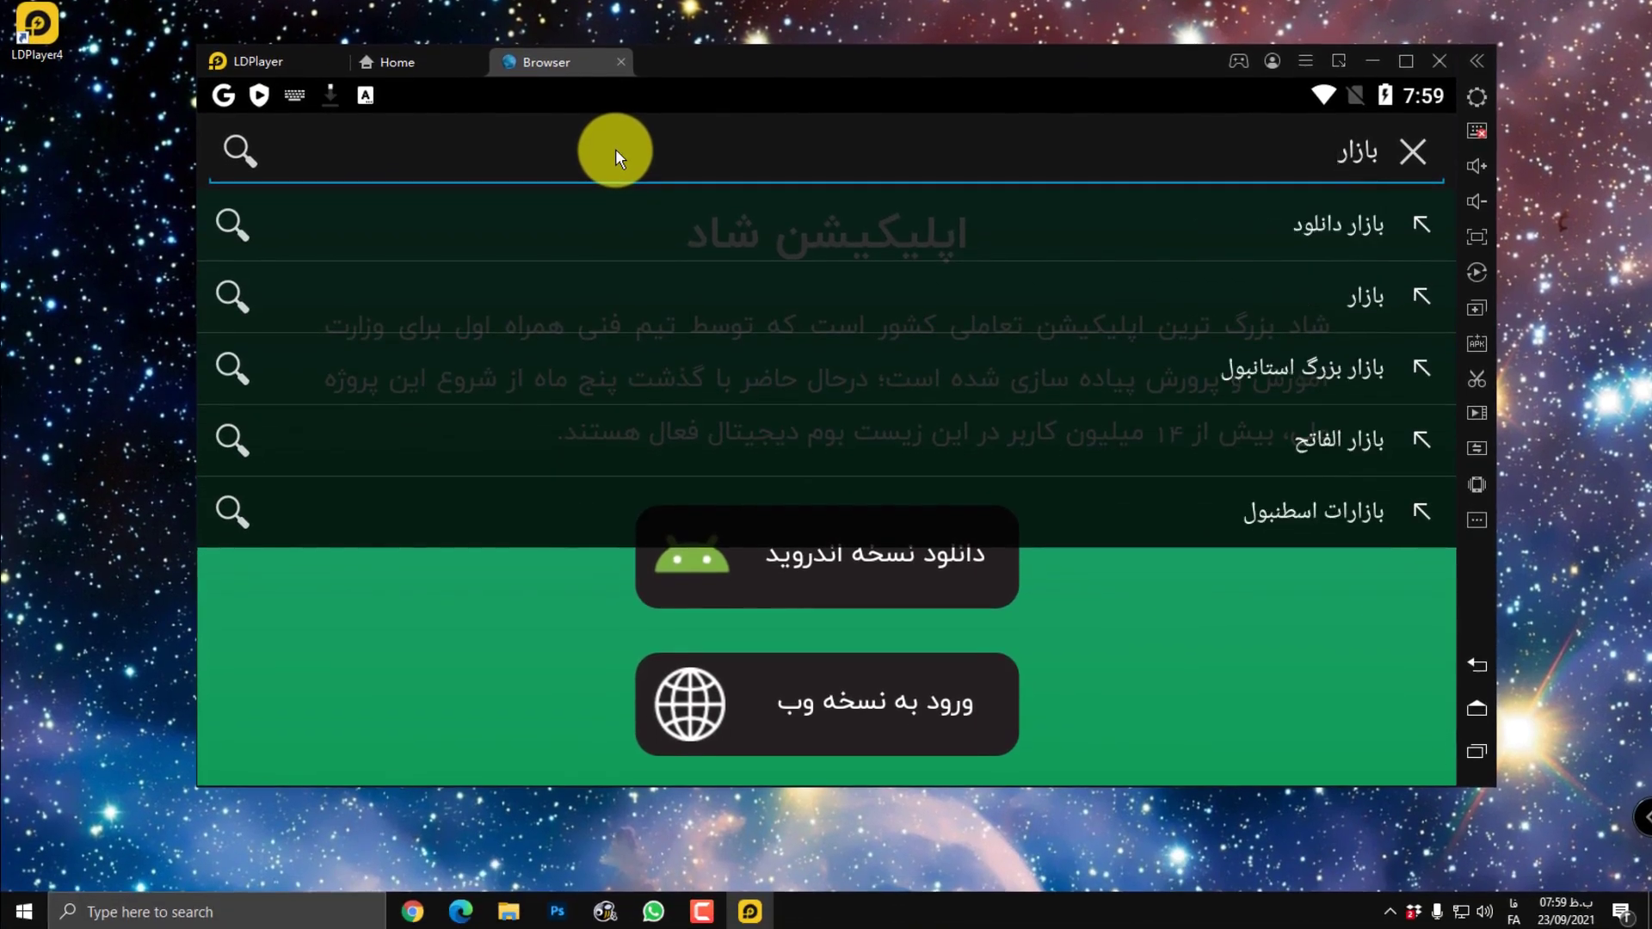
key(Return)
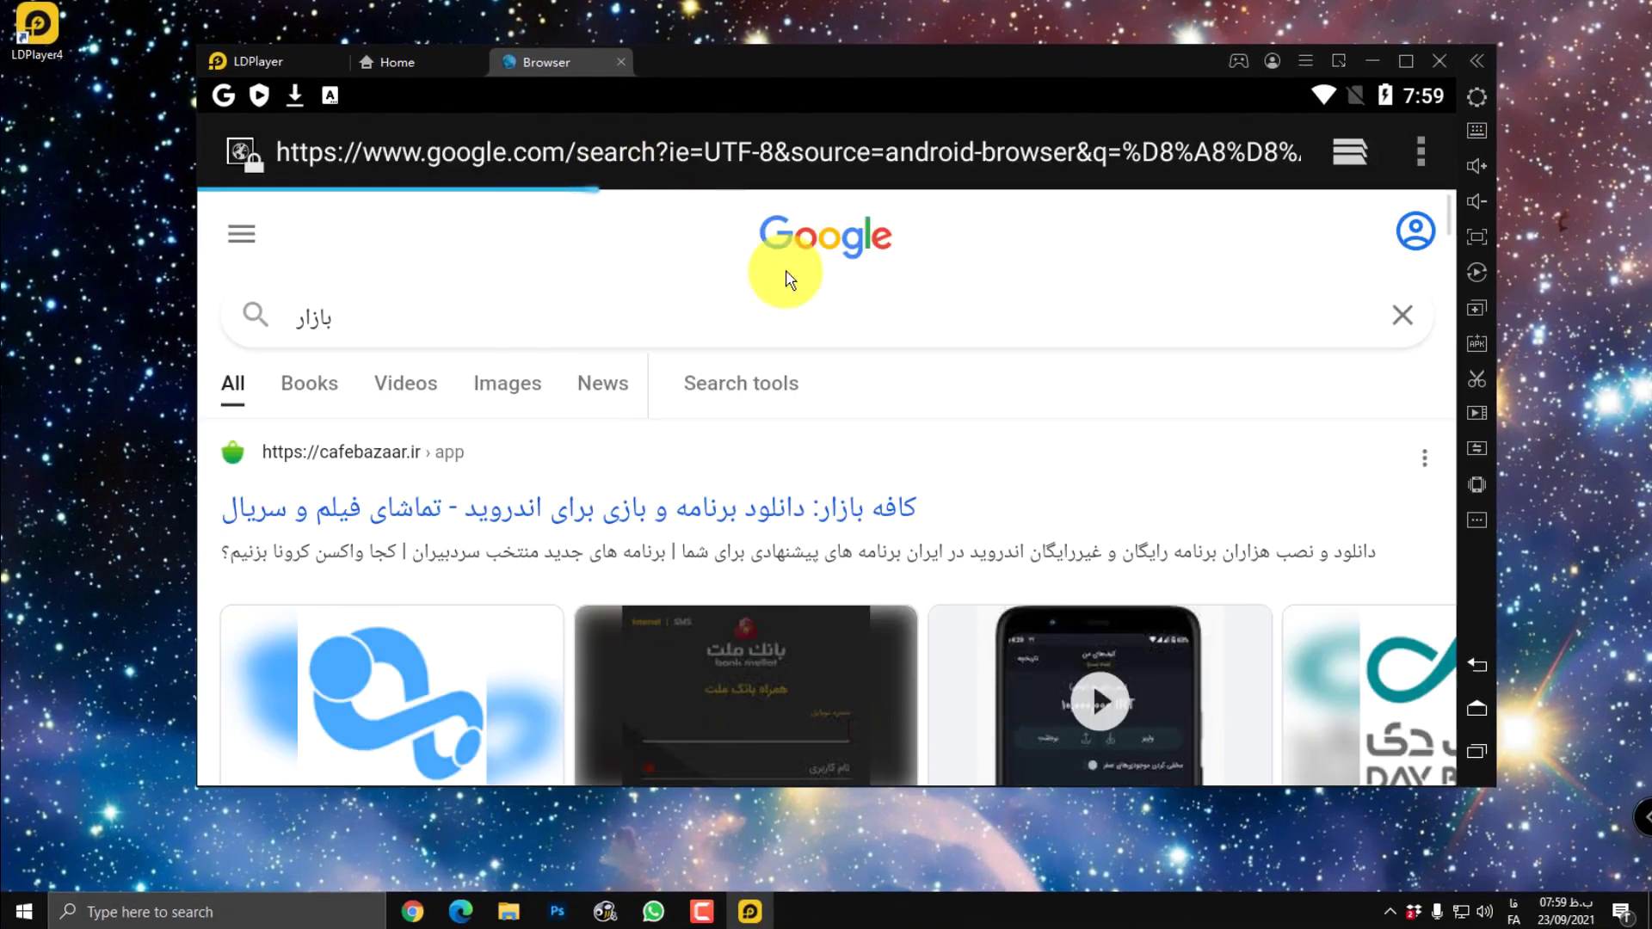
- Open the cafebazaar.ir search result and browse its suggested apps
scroll(1109, 426, down, 3)
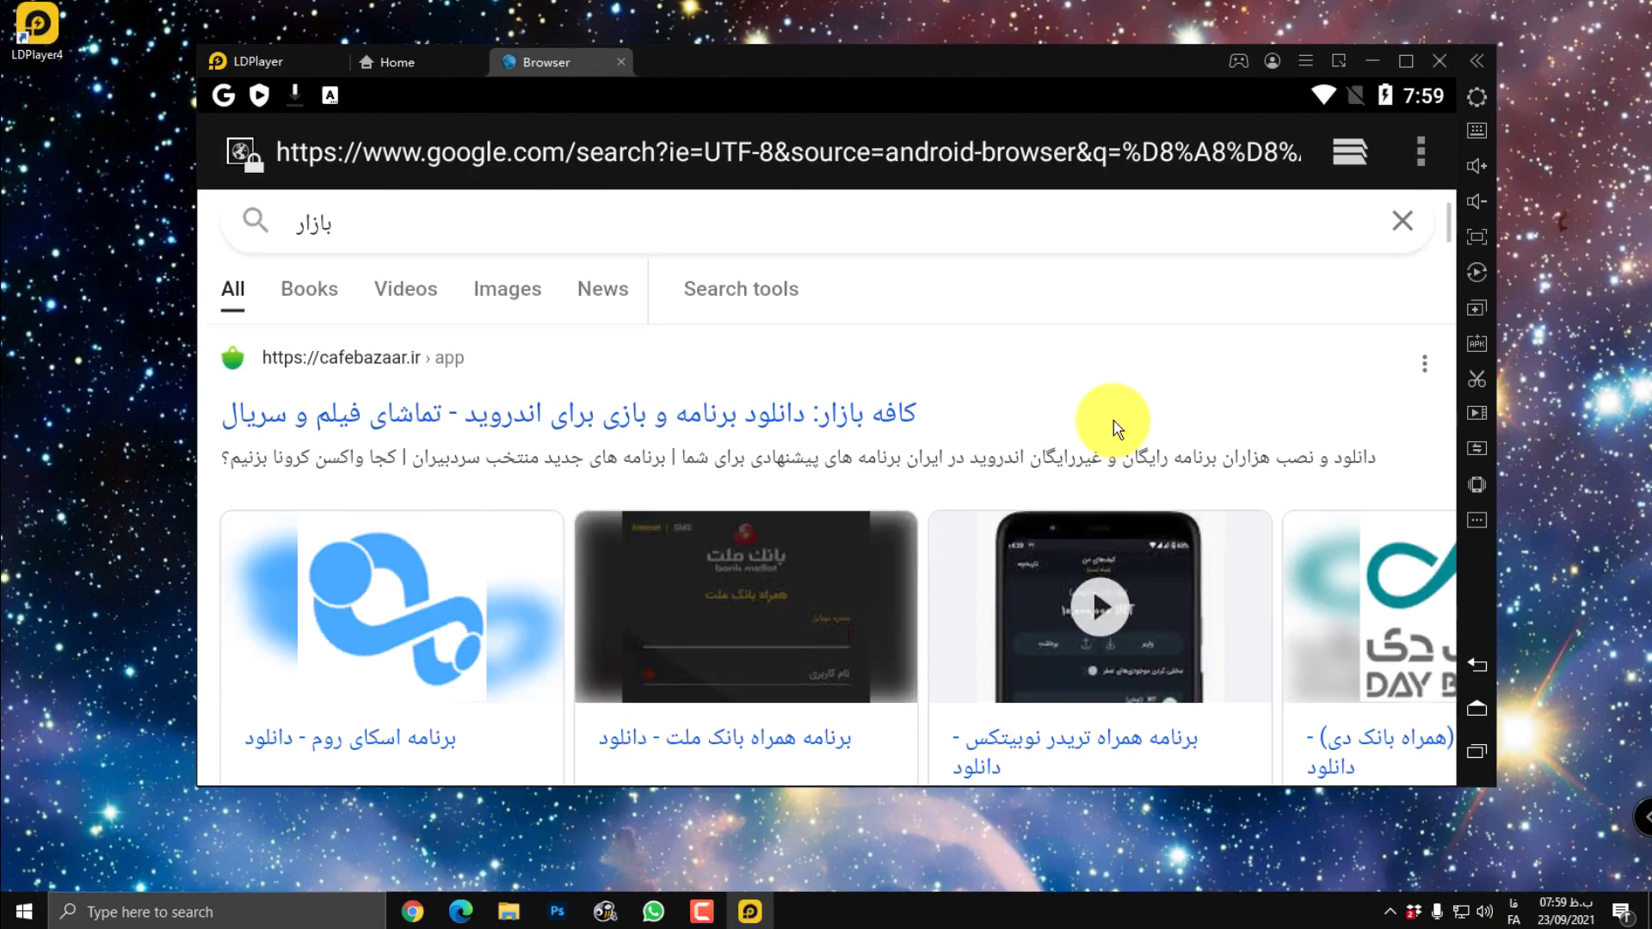
click(387, 326)
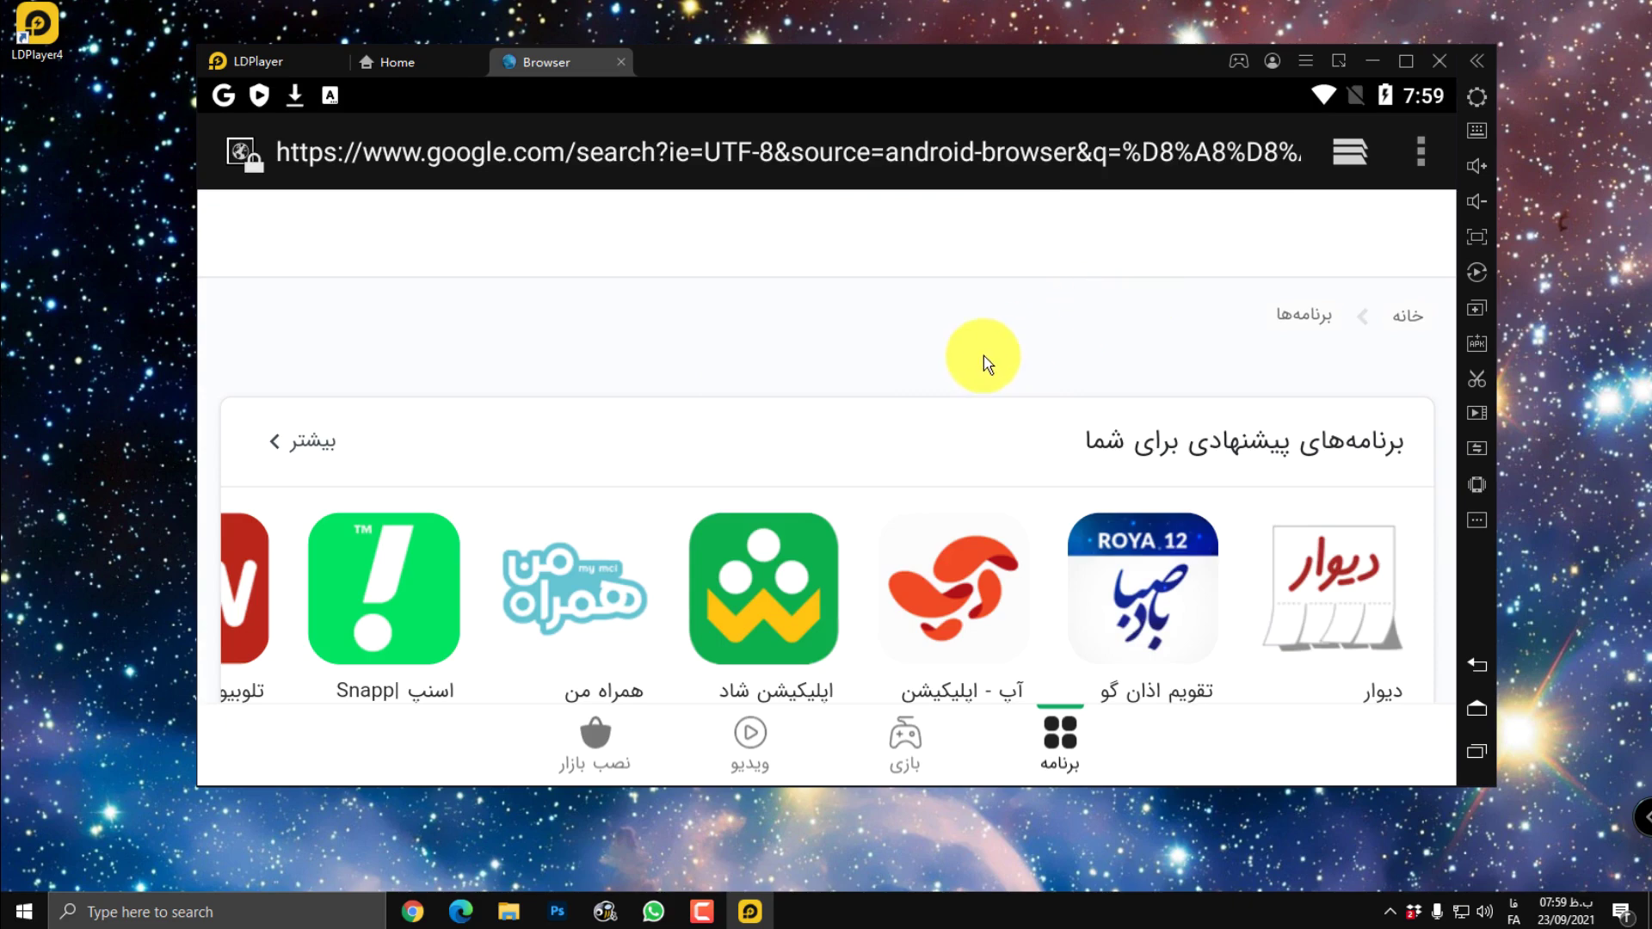
scroll(986, 366, down, 2)
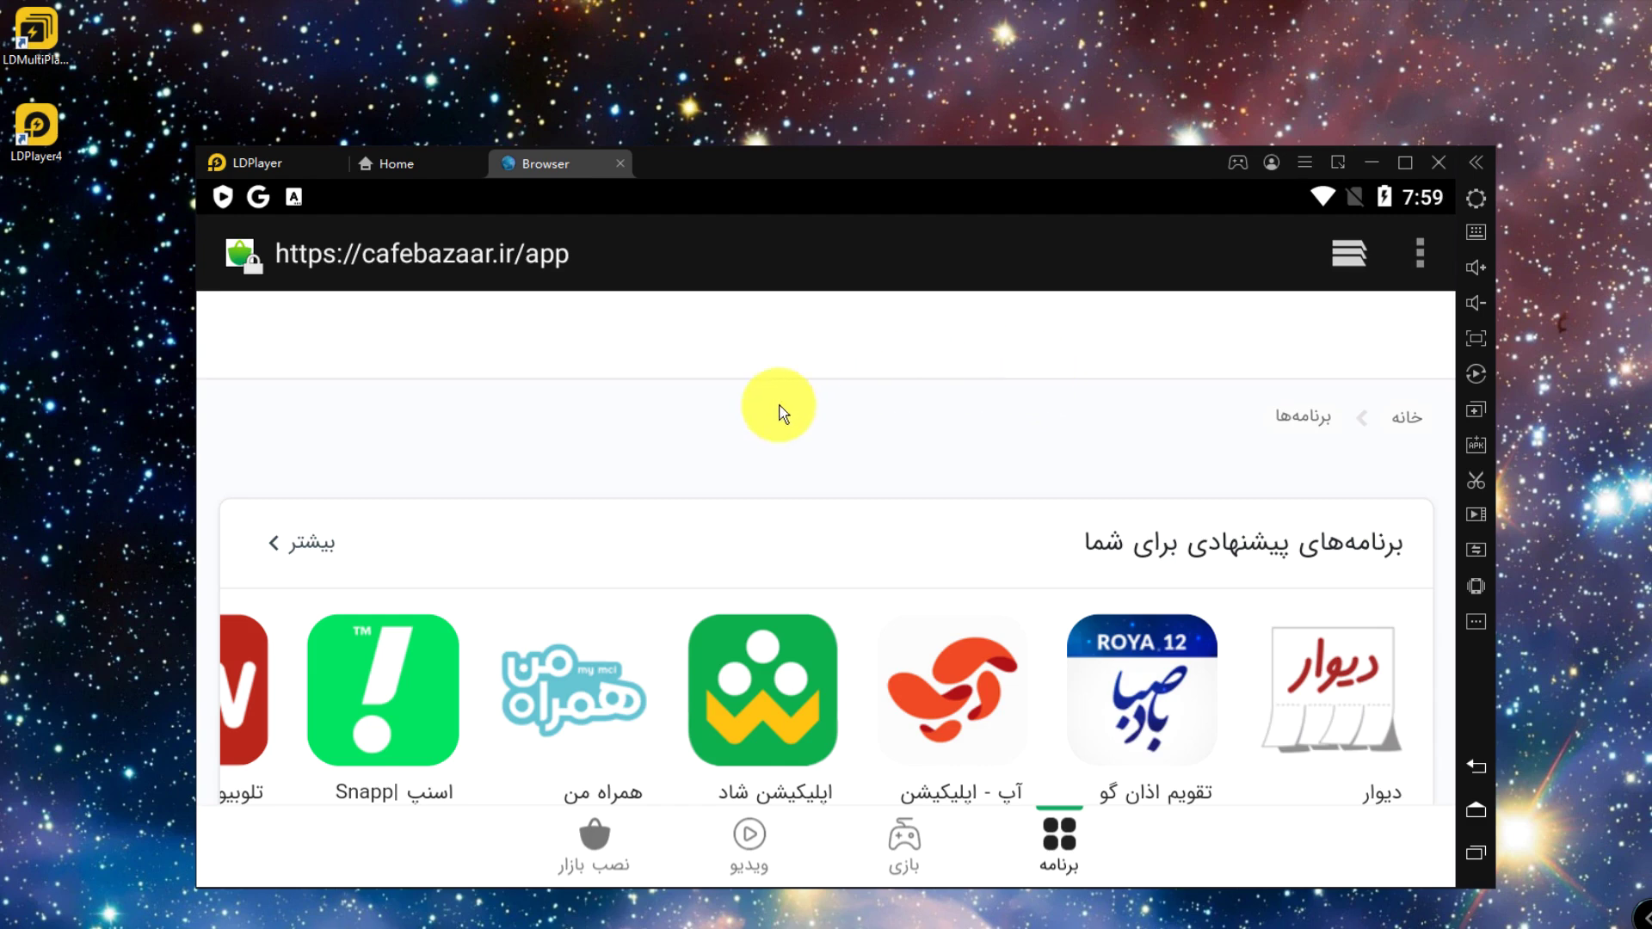
- Minimize the emulator window and open the Multi-LDPlayers manager from the desktop
click(1374, 162)
click(37, 32)
double_click(38, 33)
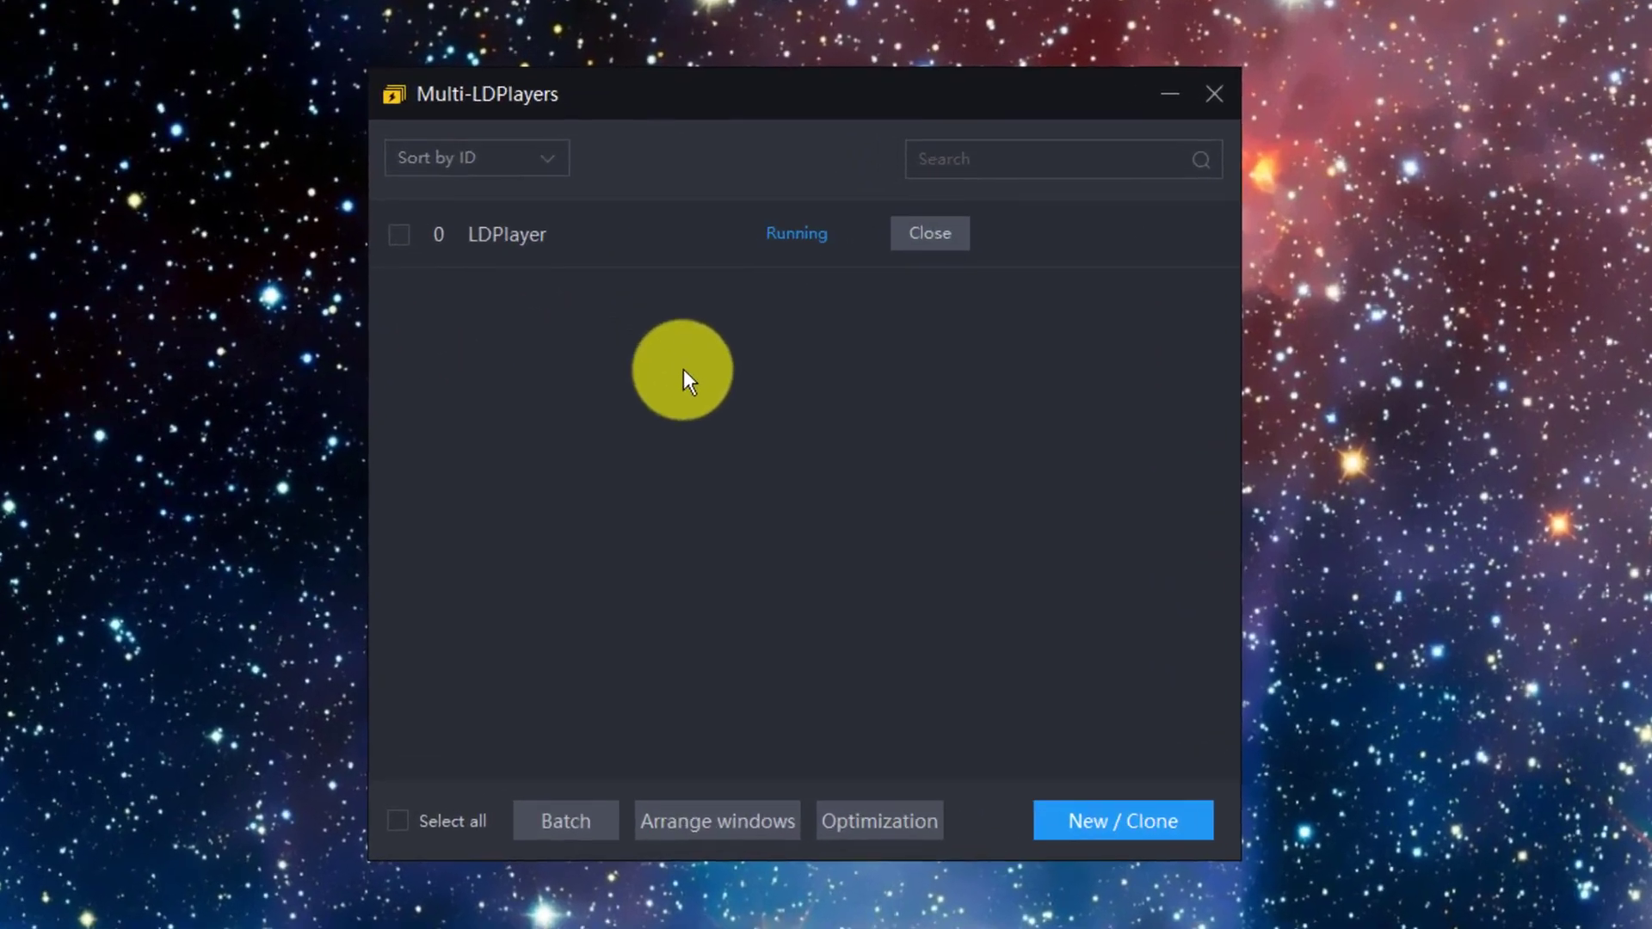
double_click(579, 243)
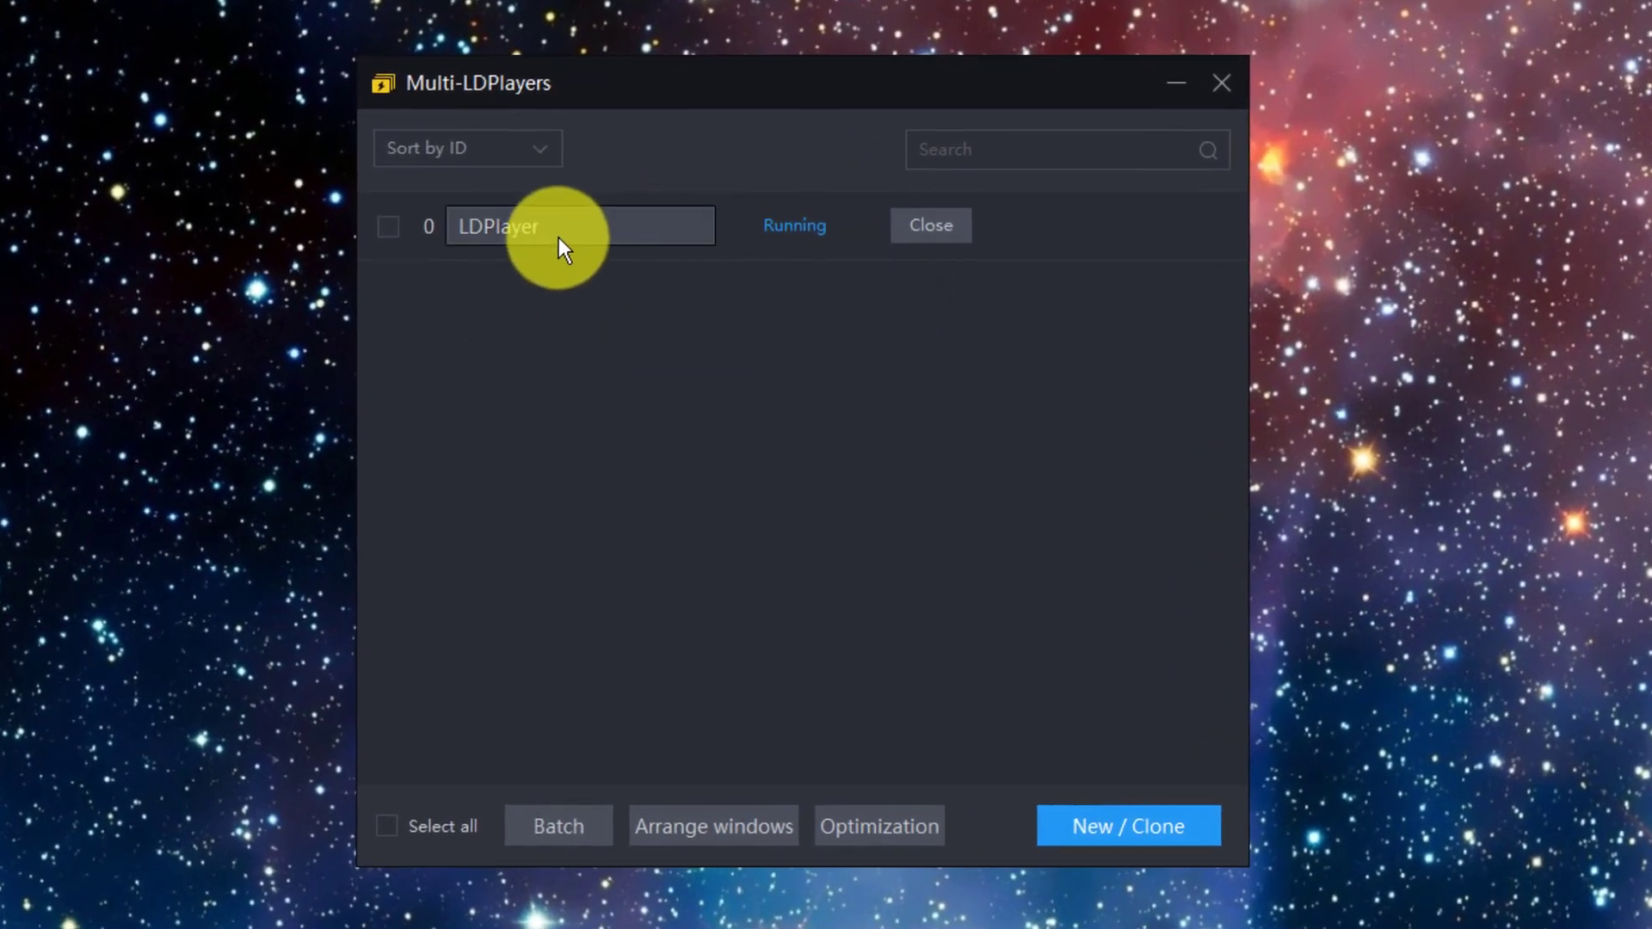
click(922, 227)
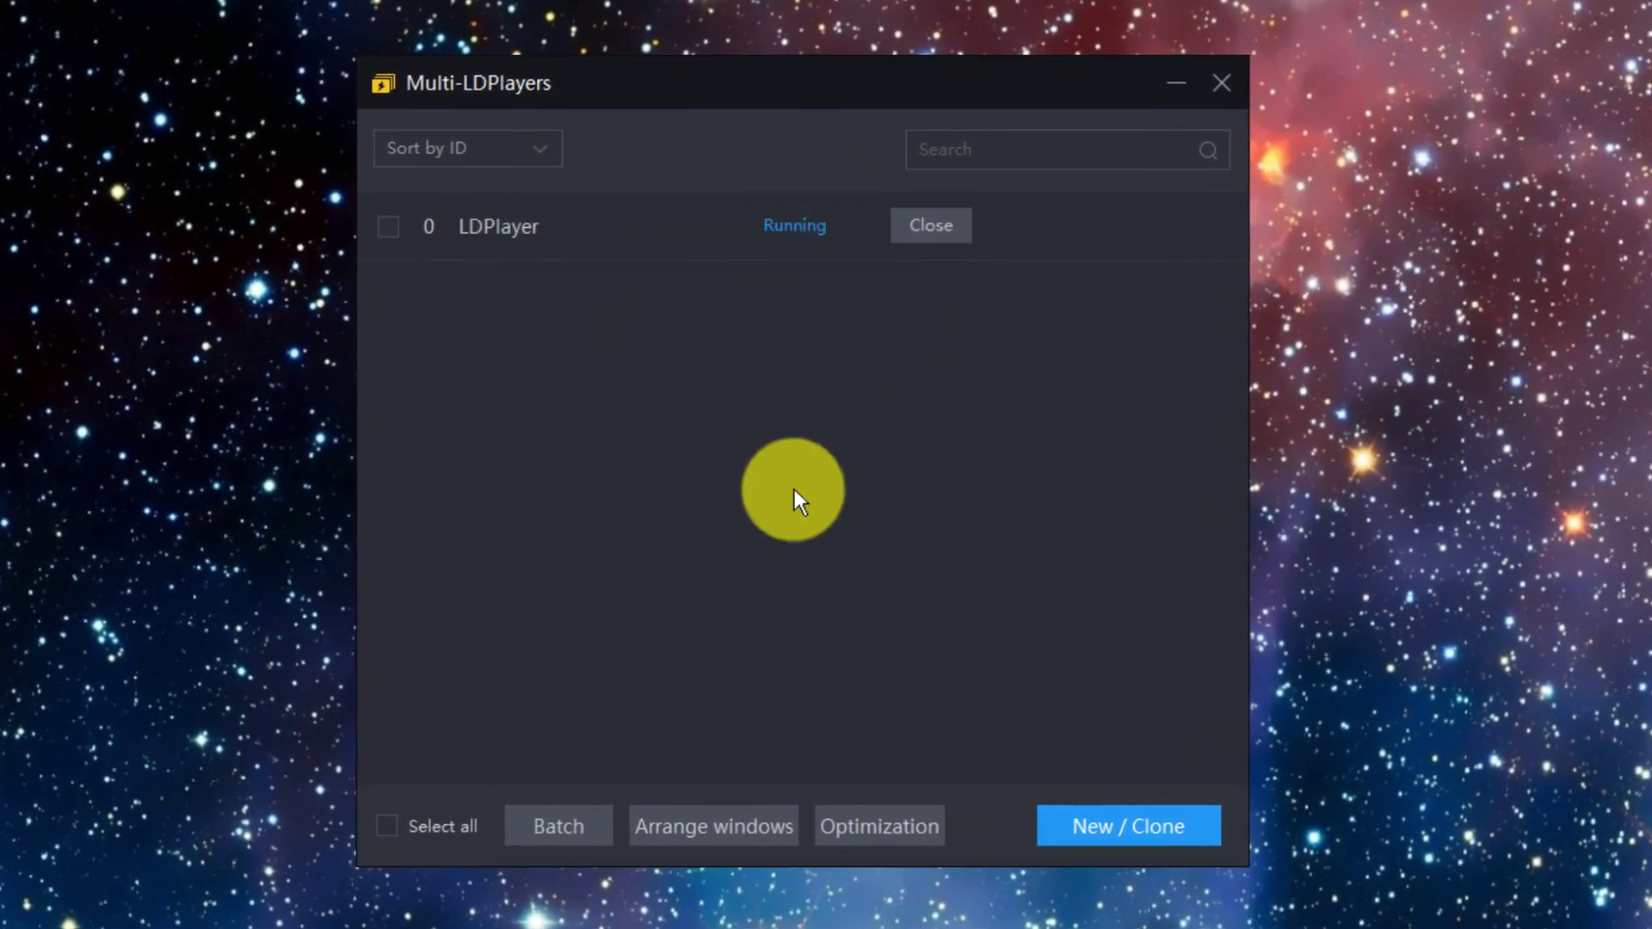
- Create a new LDPlayer instance and rename it by adding a person's first name after "LDPlayer"
click(1144, 831)
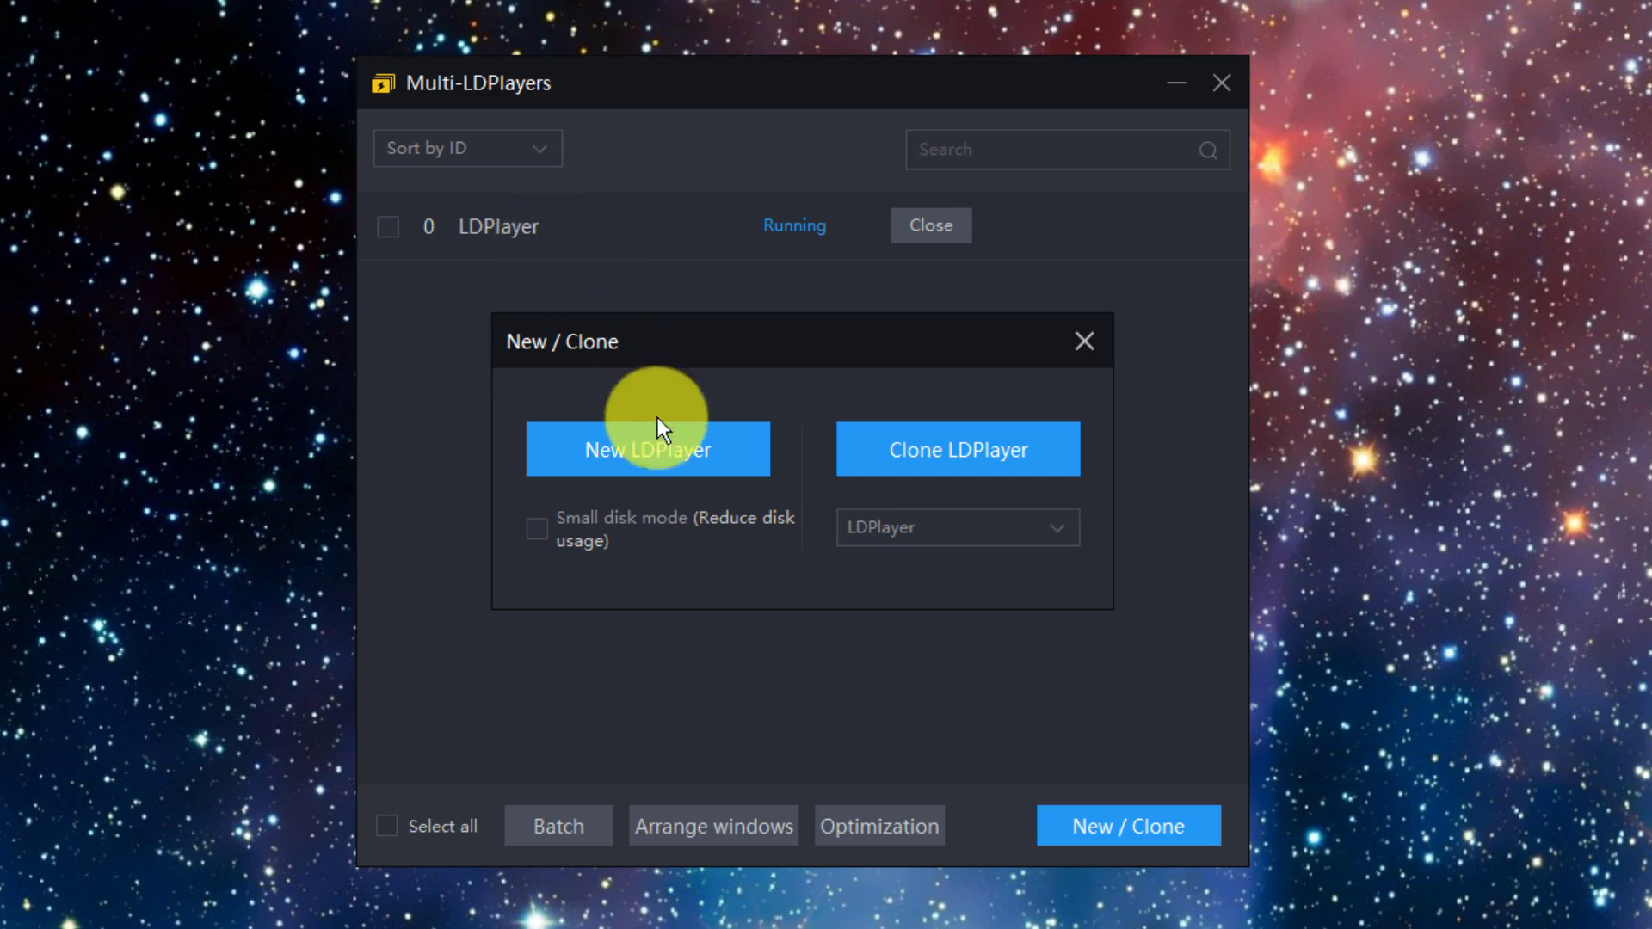
click(644, 465)
click(545, 301)
key(BackSpace)
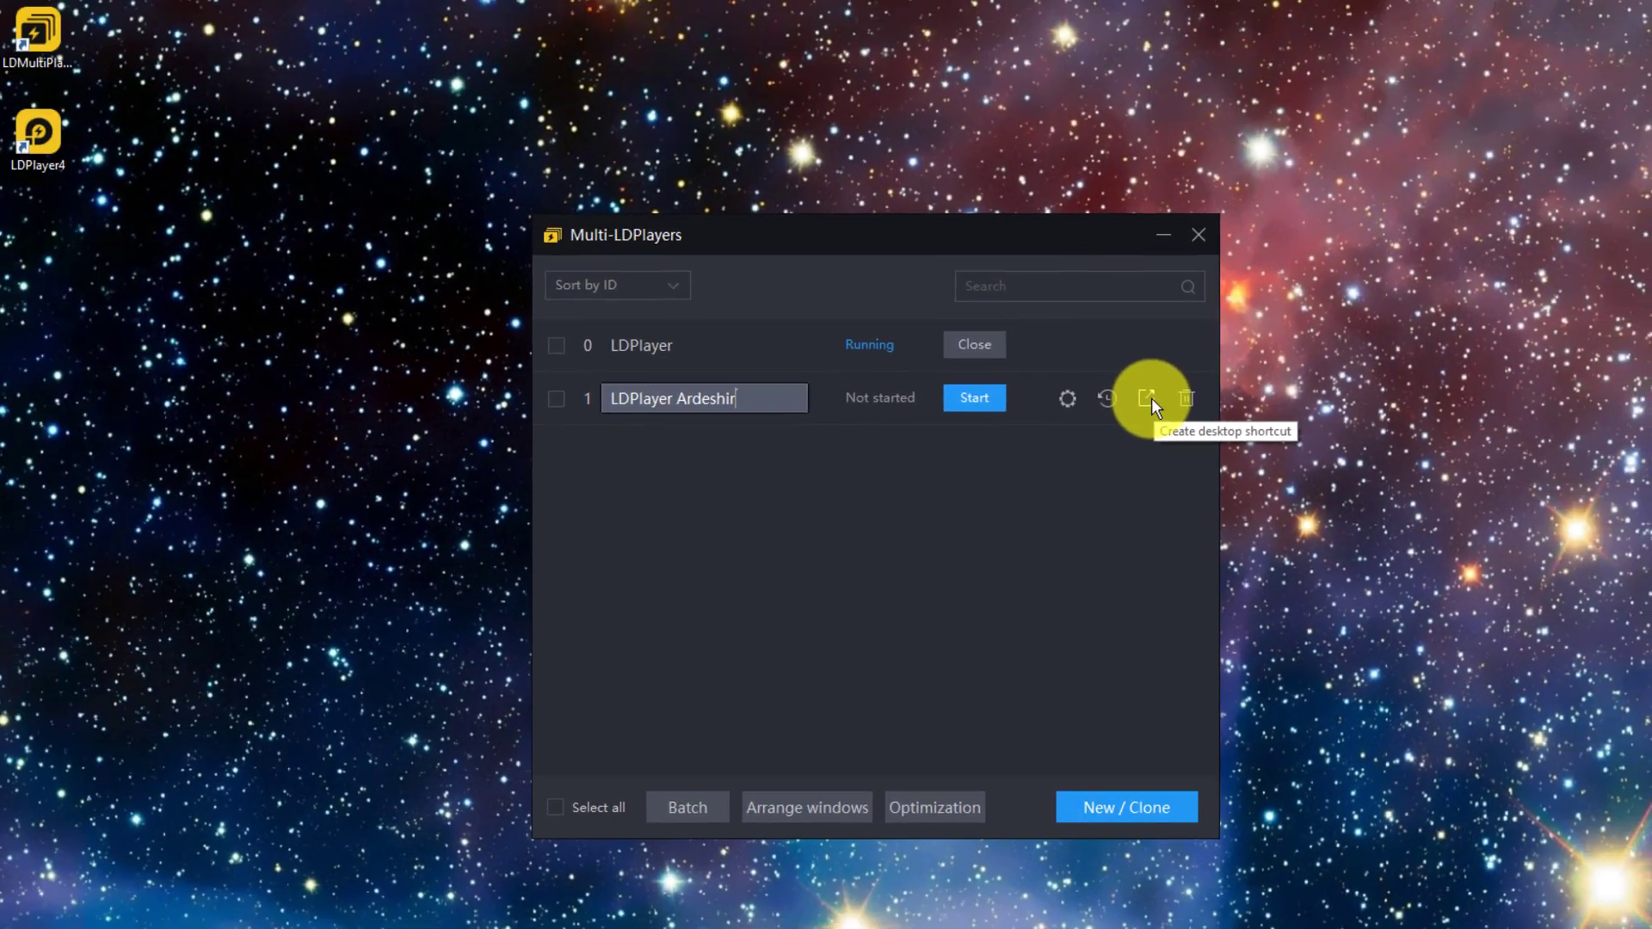
- Create a desktop shortcut for the new LDPlayer instance and start that instance
click(1155, 296)
click(886, 604)
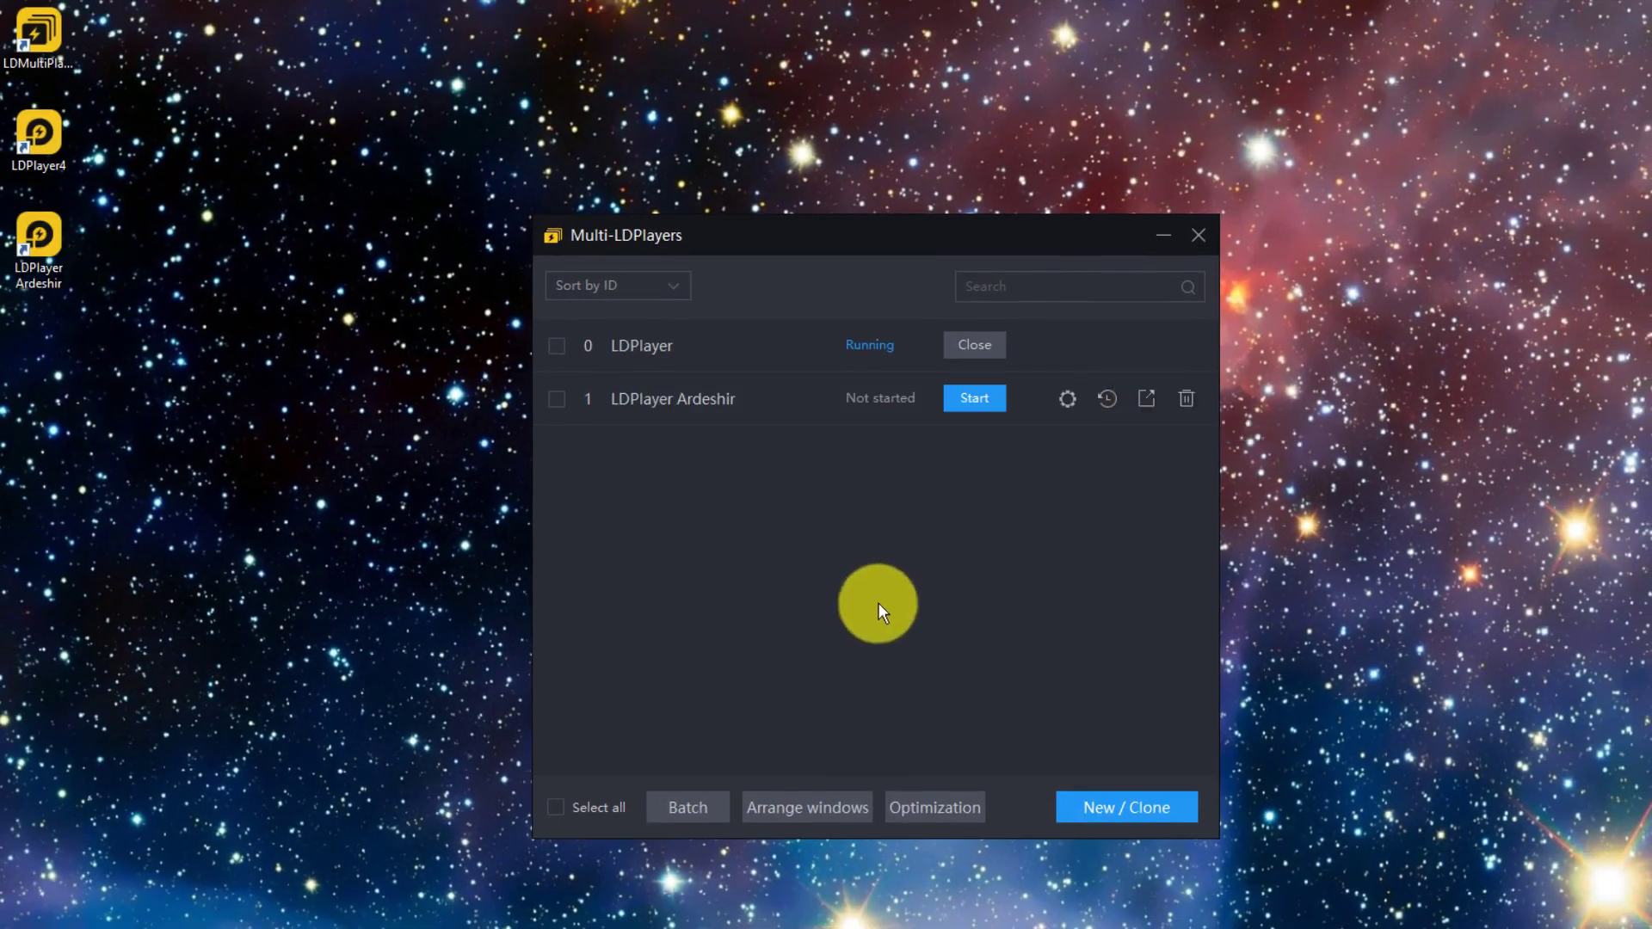
click(976, 398)
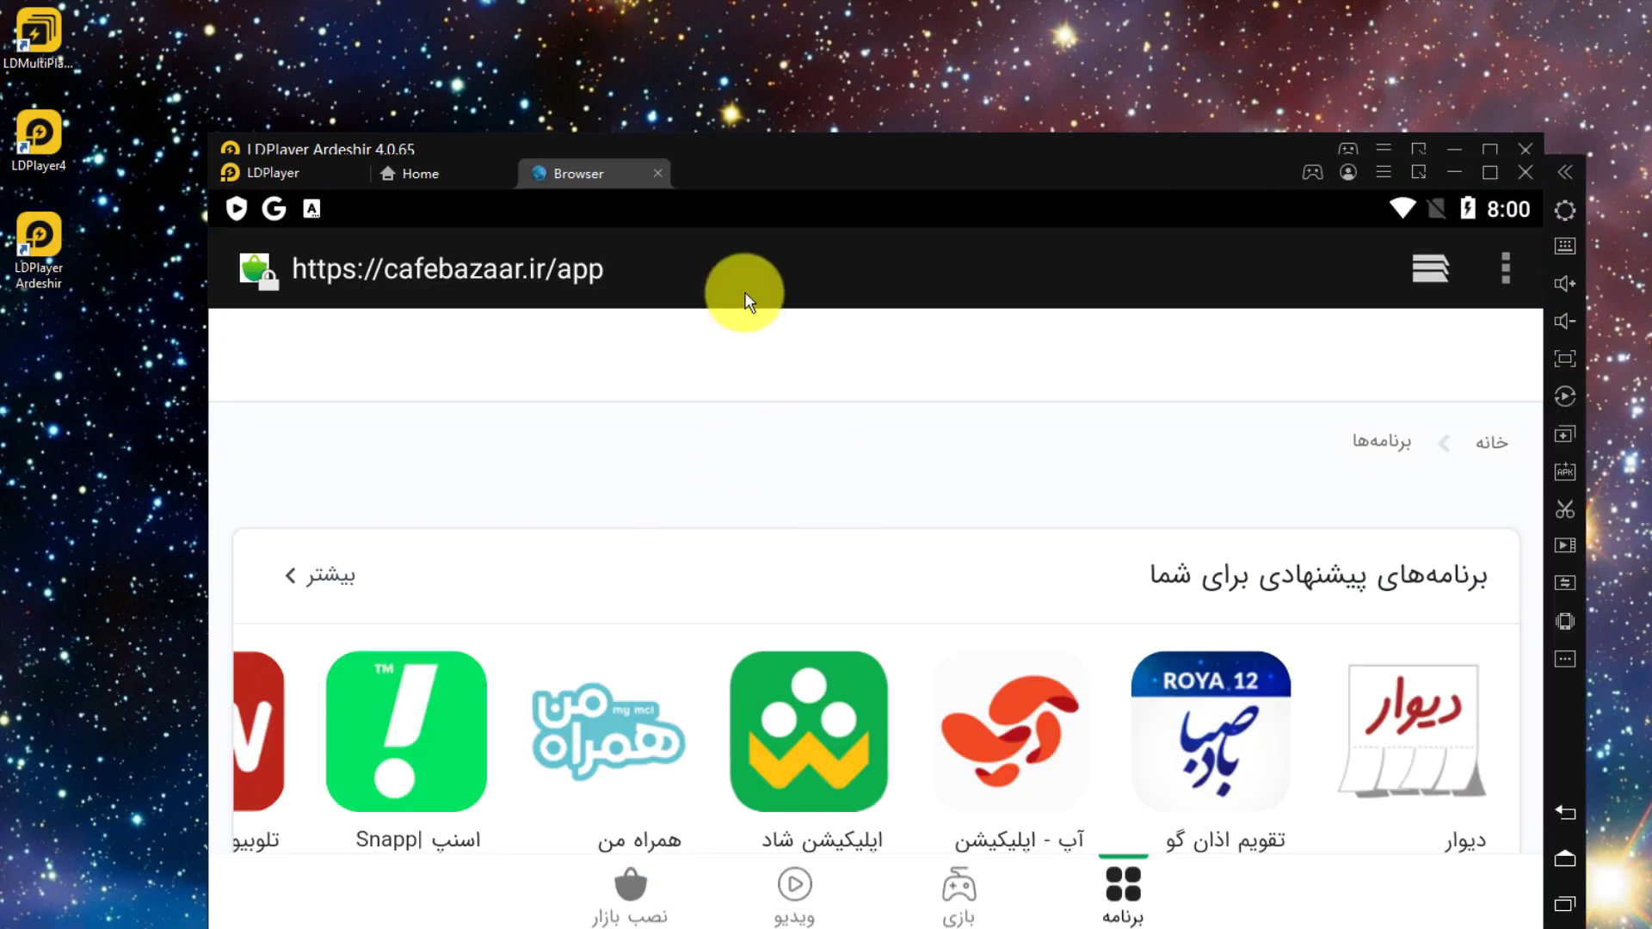
- Show the first LDPlayer instance's home screen and check its Advanced settings, including RAM, without changing them
click(454, 176)
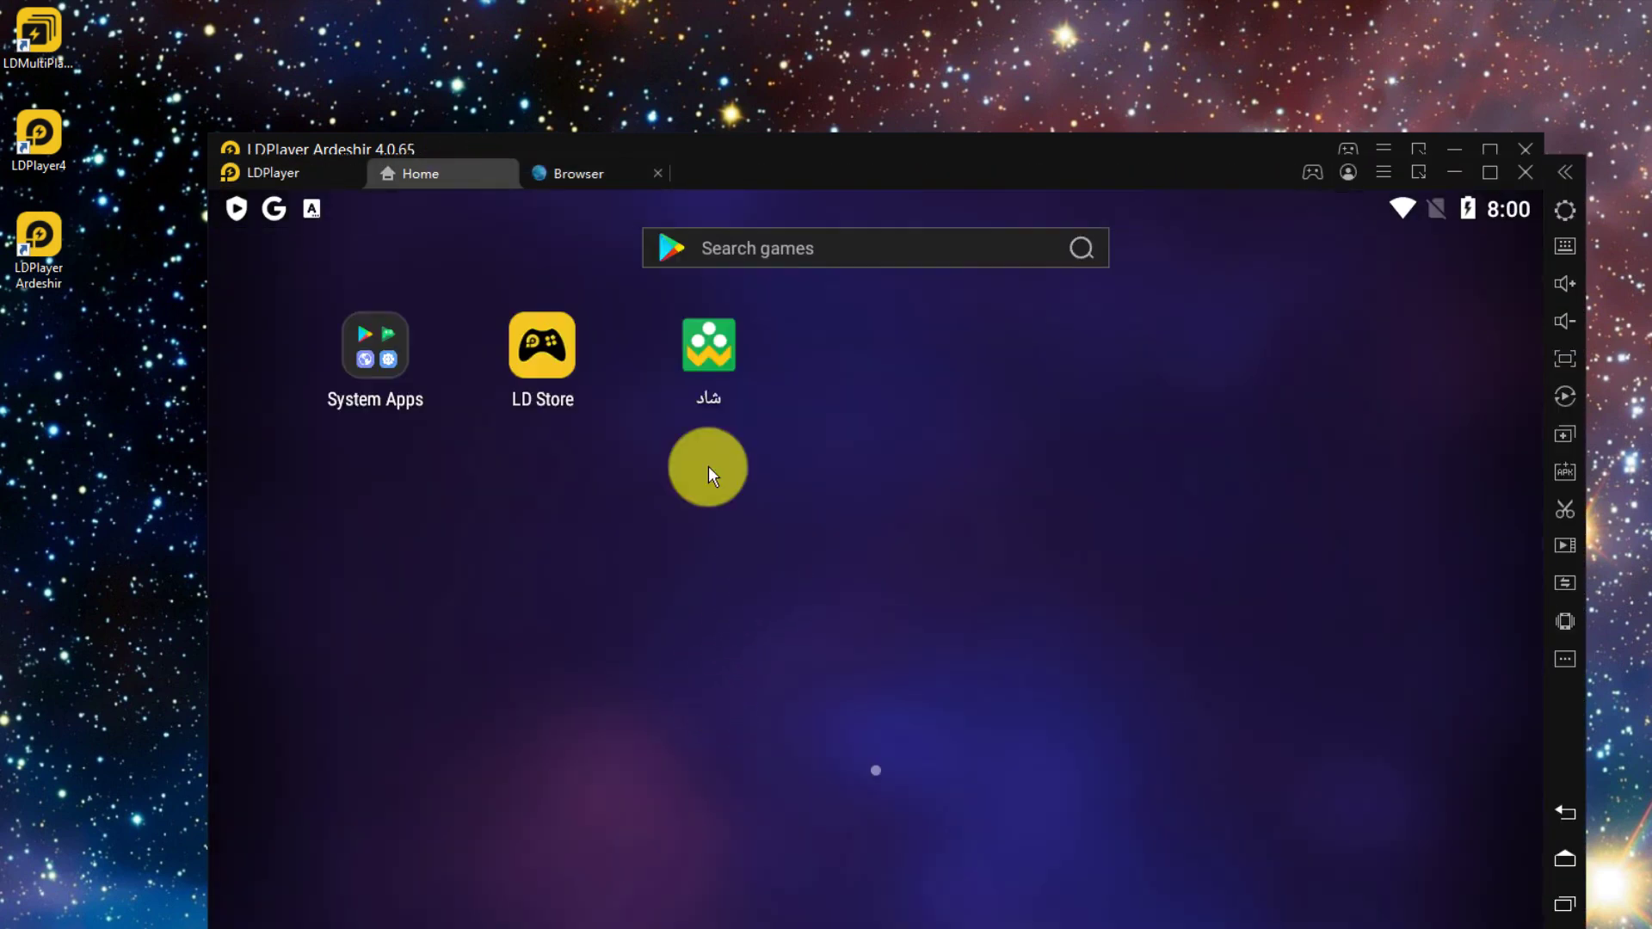
click(1565, 211)
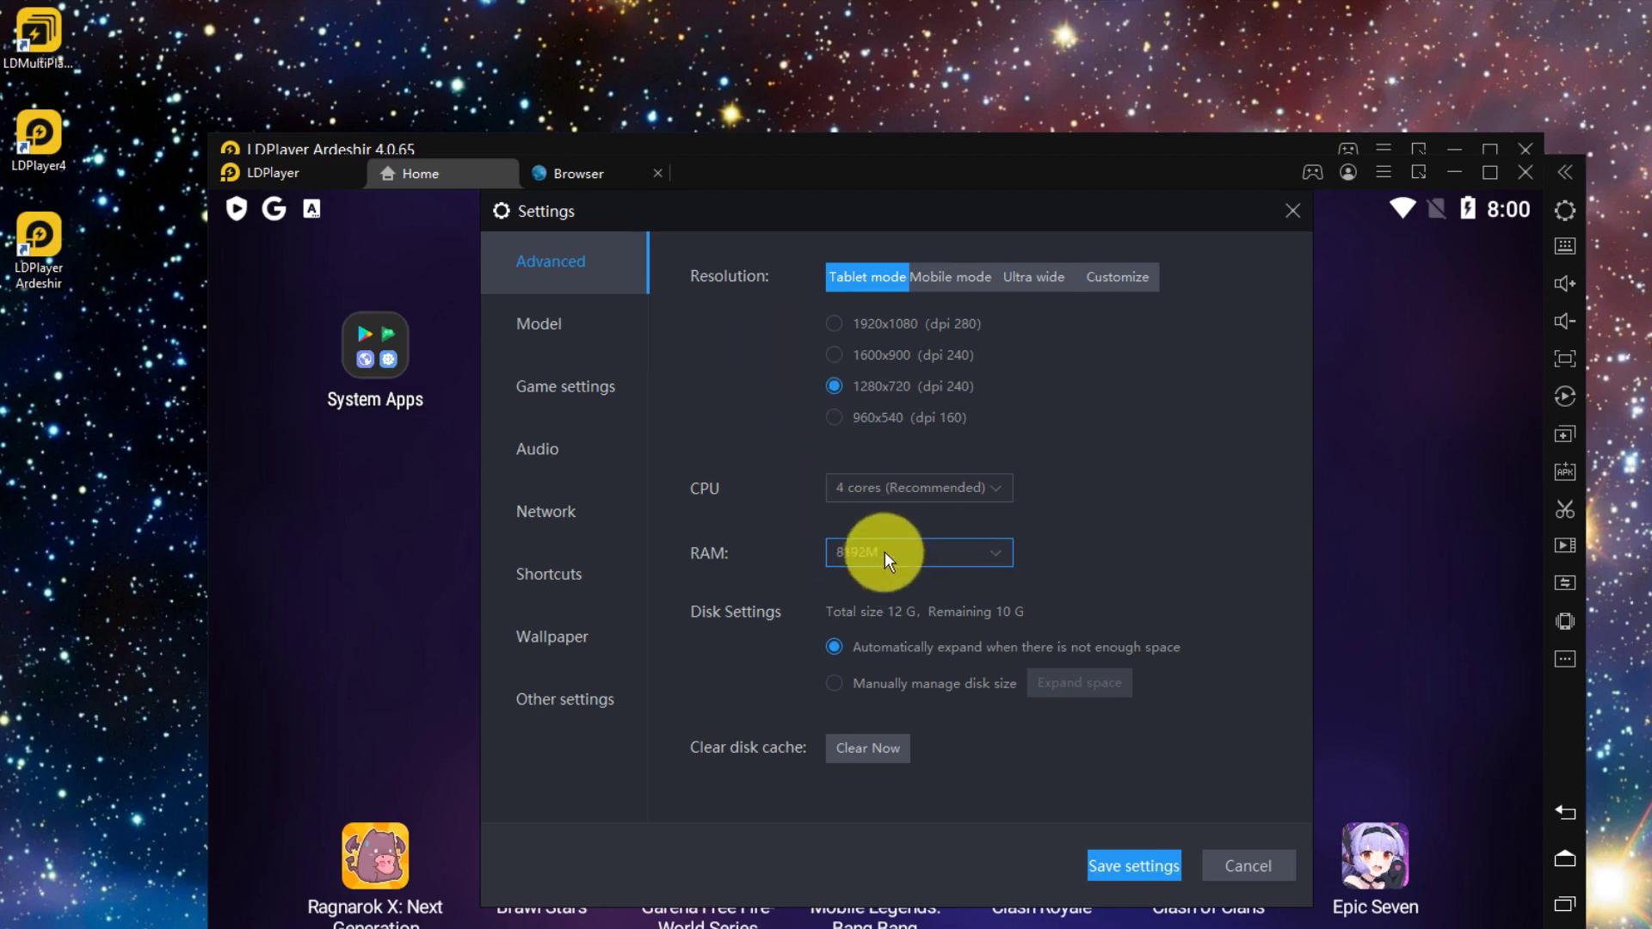
click(1292, 210)
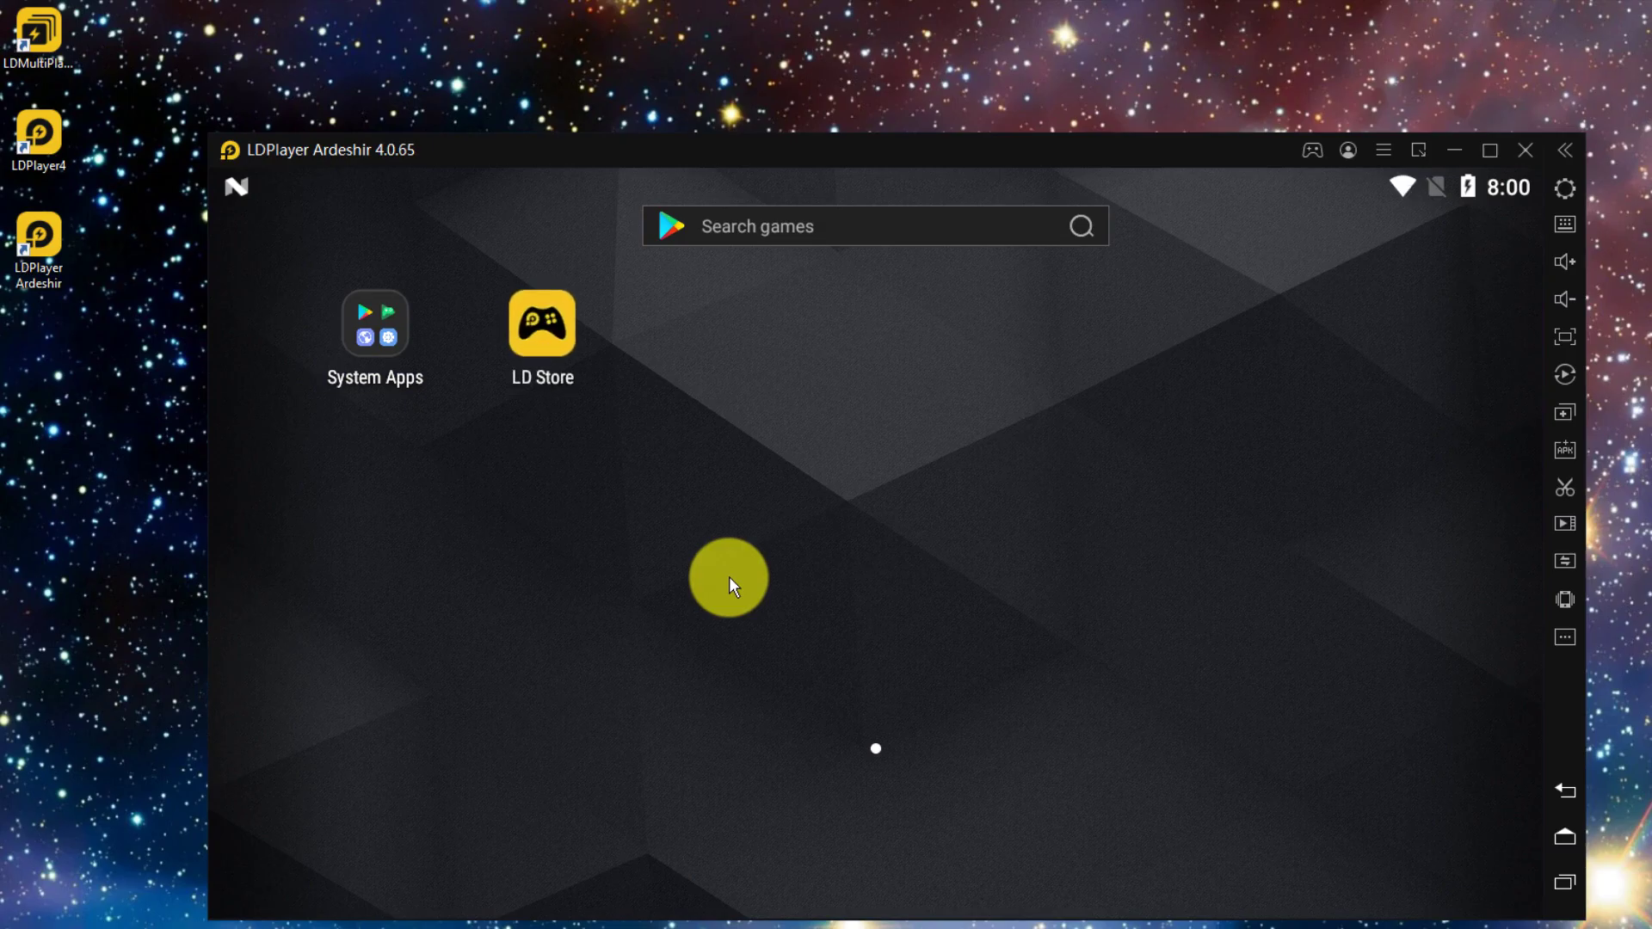
- Review the Advanced and Model settings of the new LDPlayer instance, close them unchanged and reposition its window
click(1565, 188)
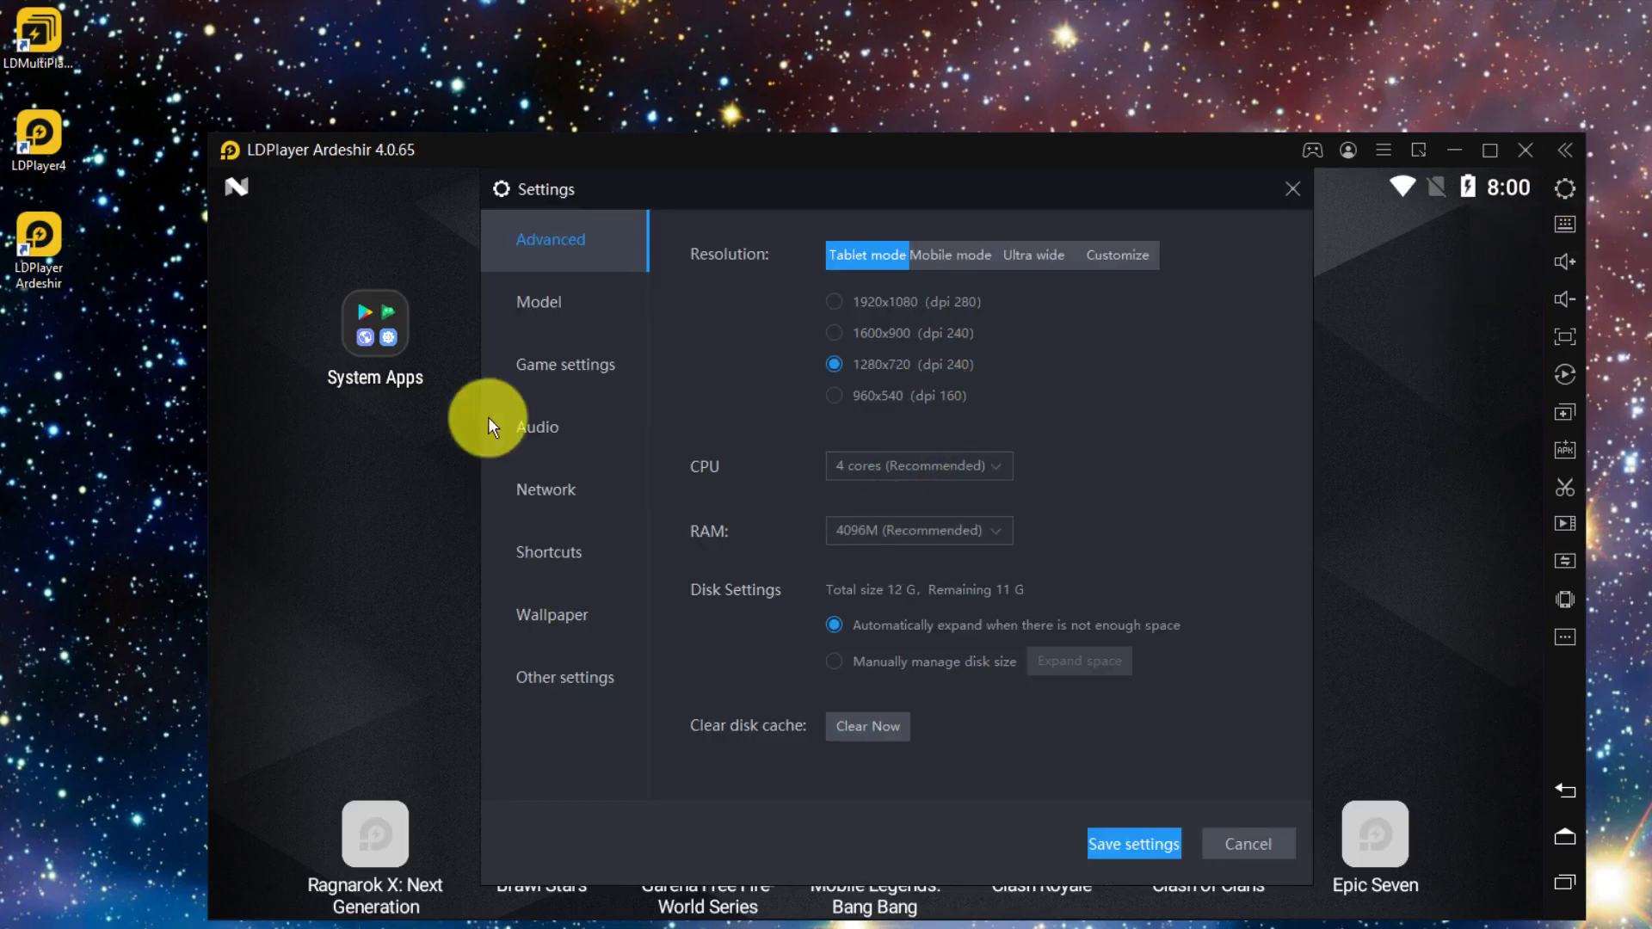
click(542, 310)
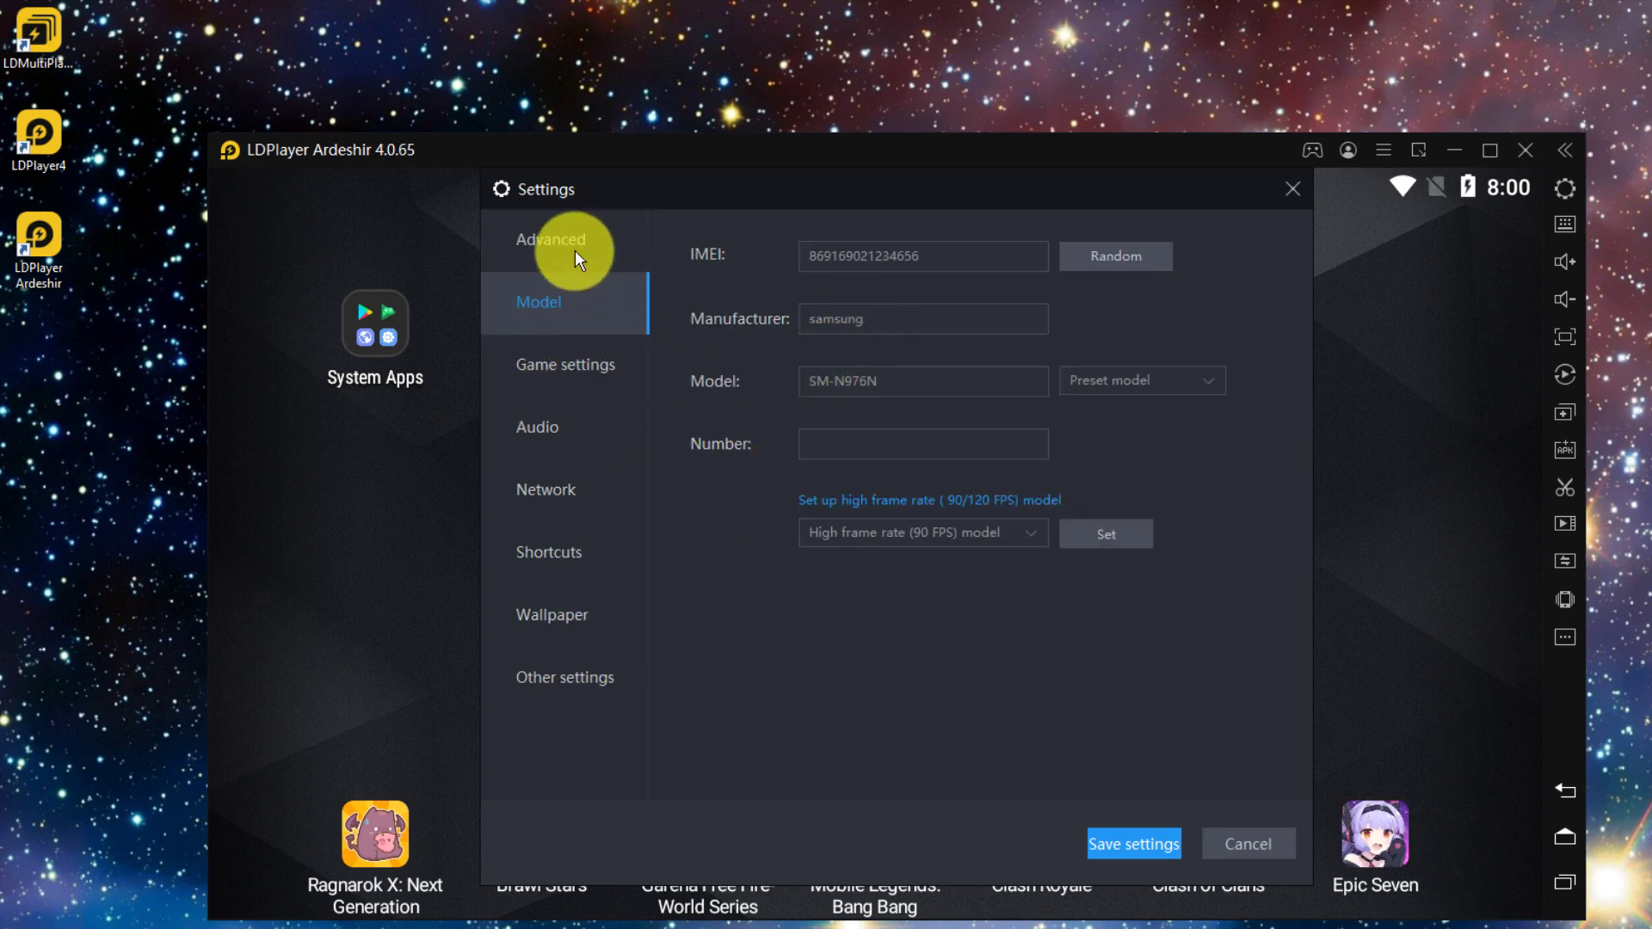
click(551, 236)
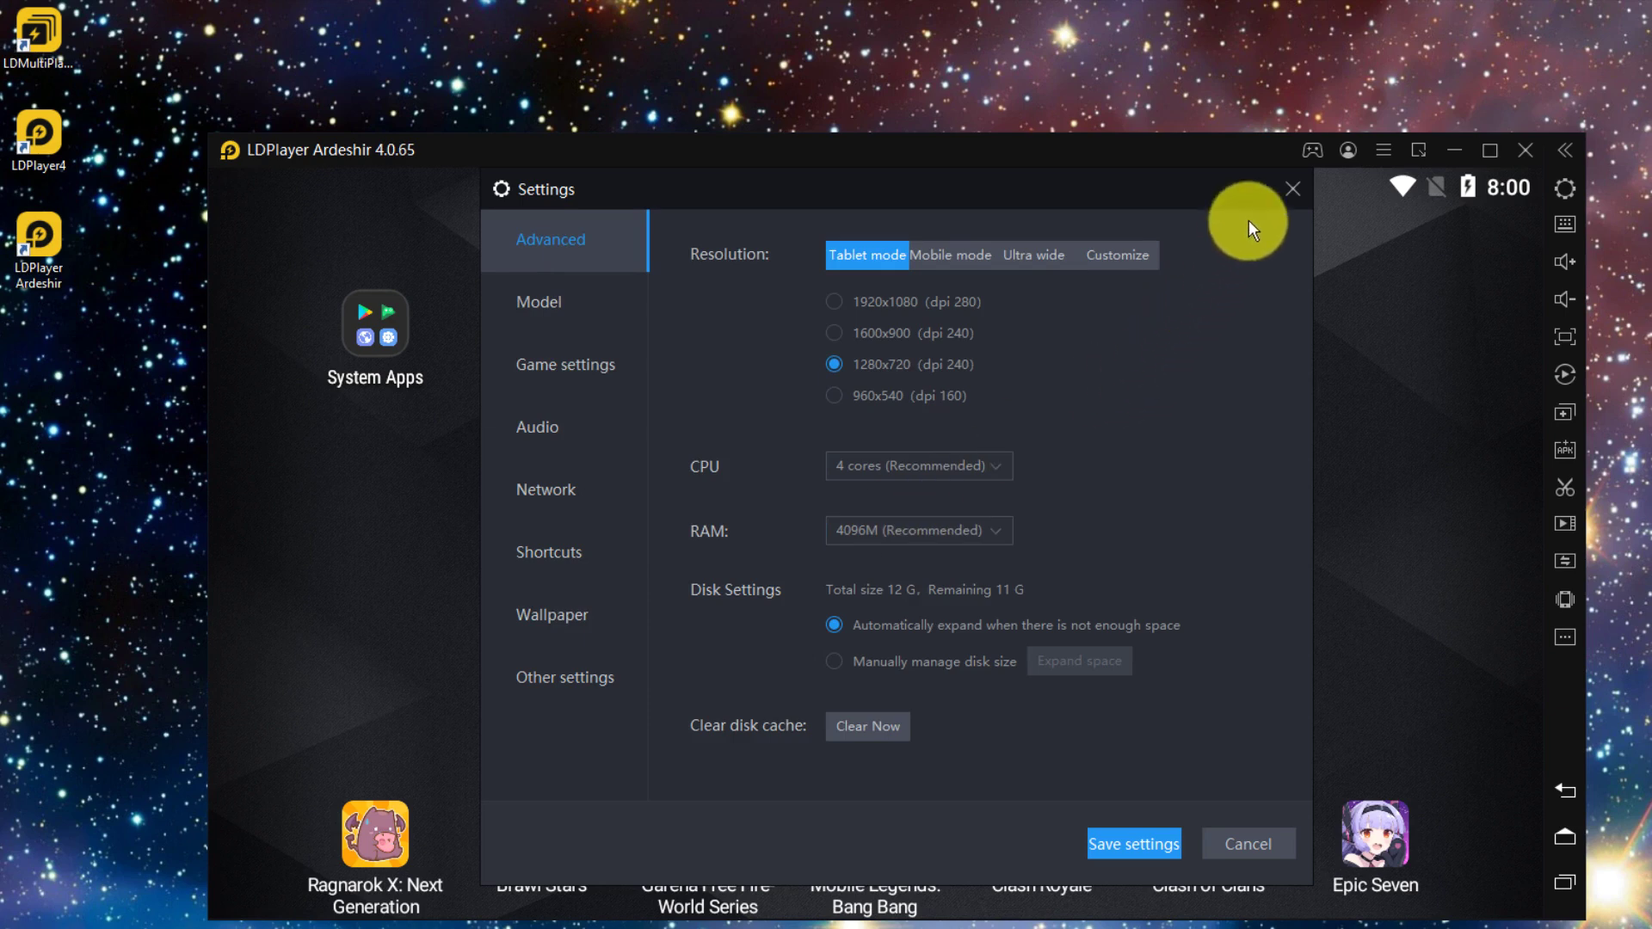
click(1291, 188)
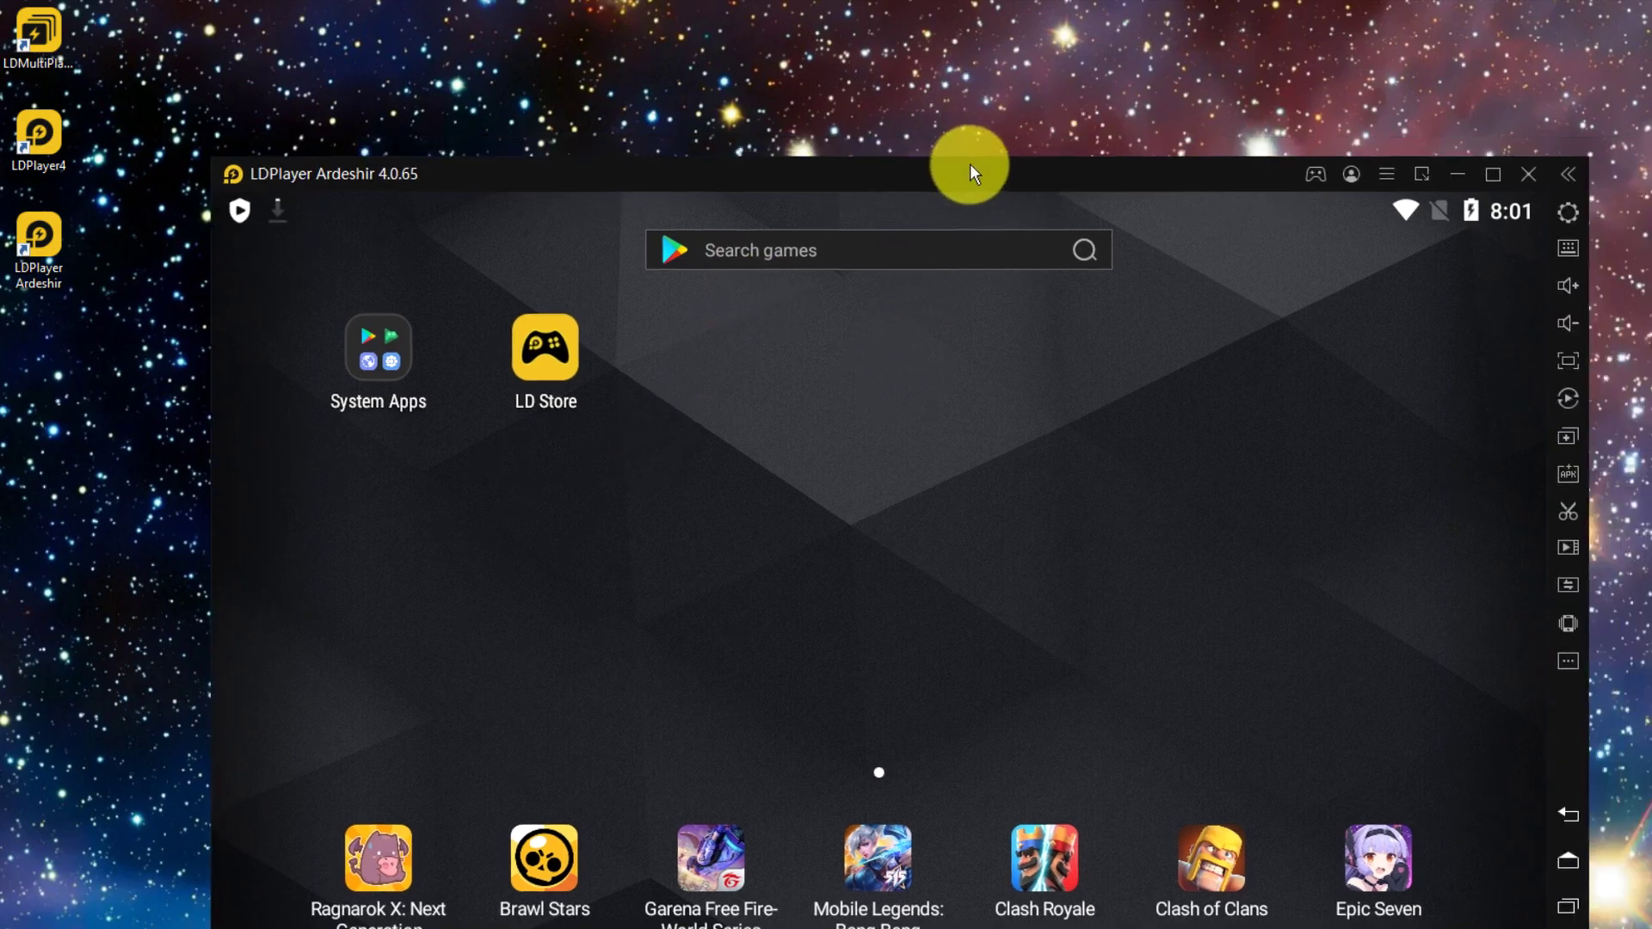
drag(964, 151, 985, 152)
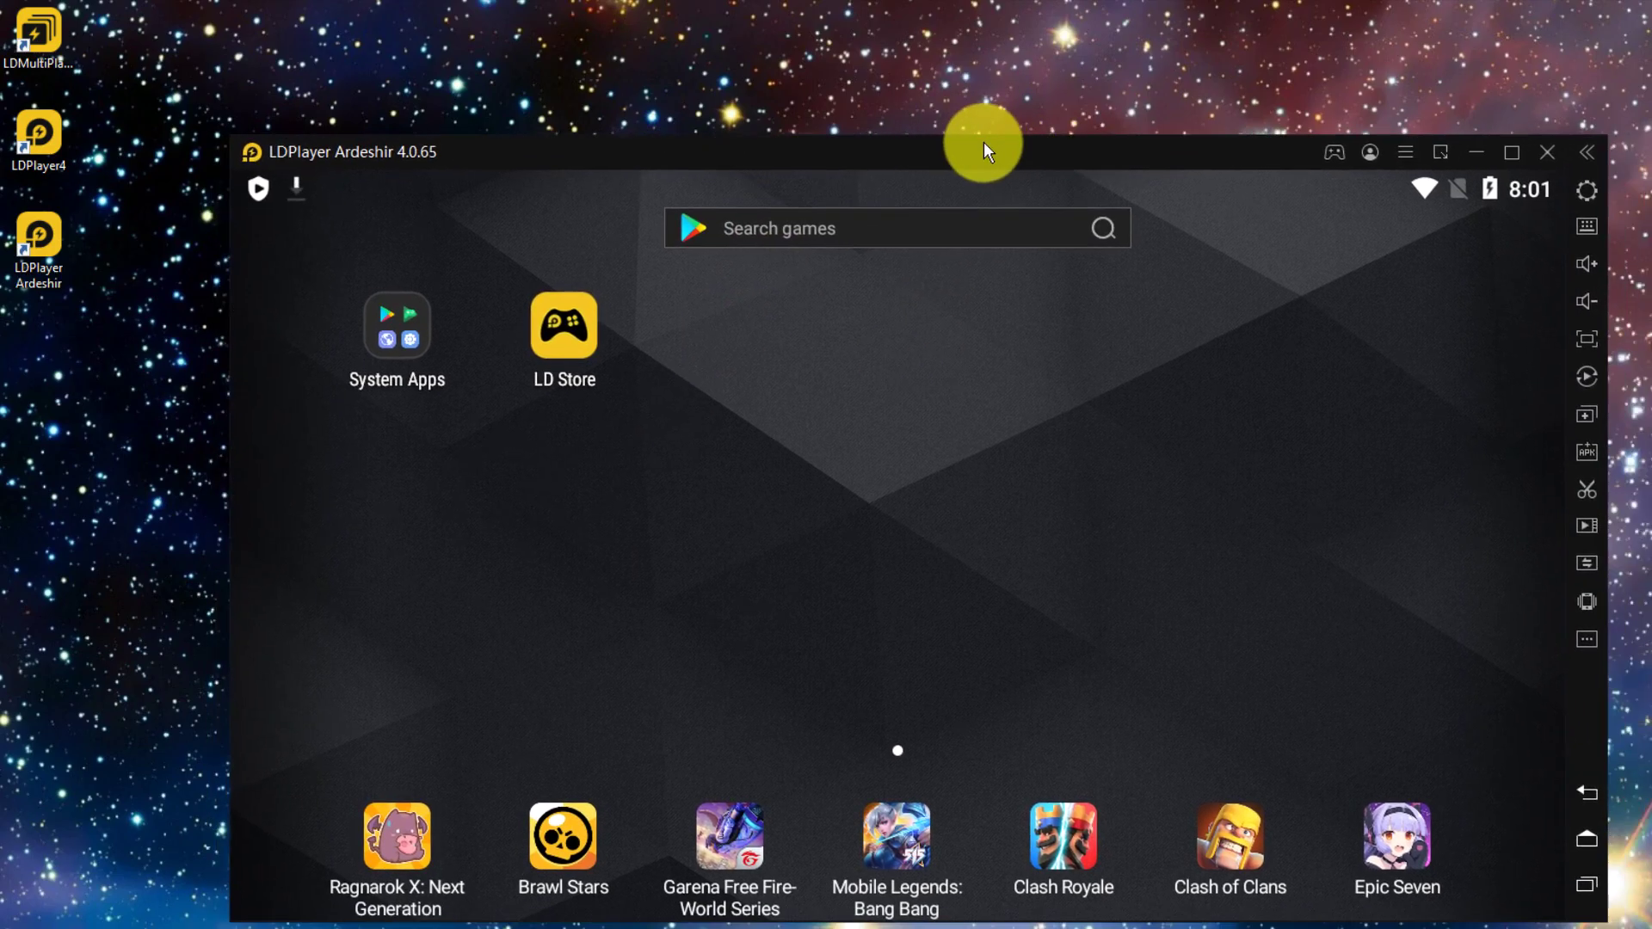